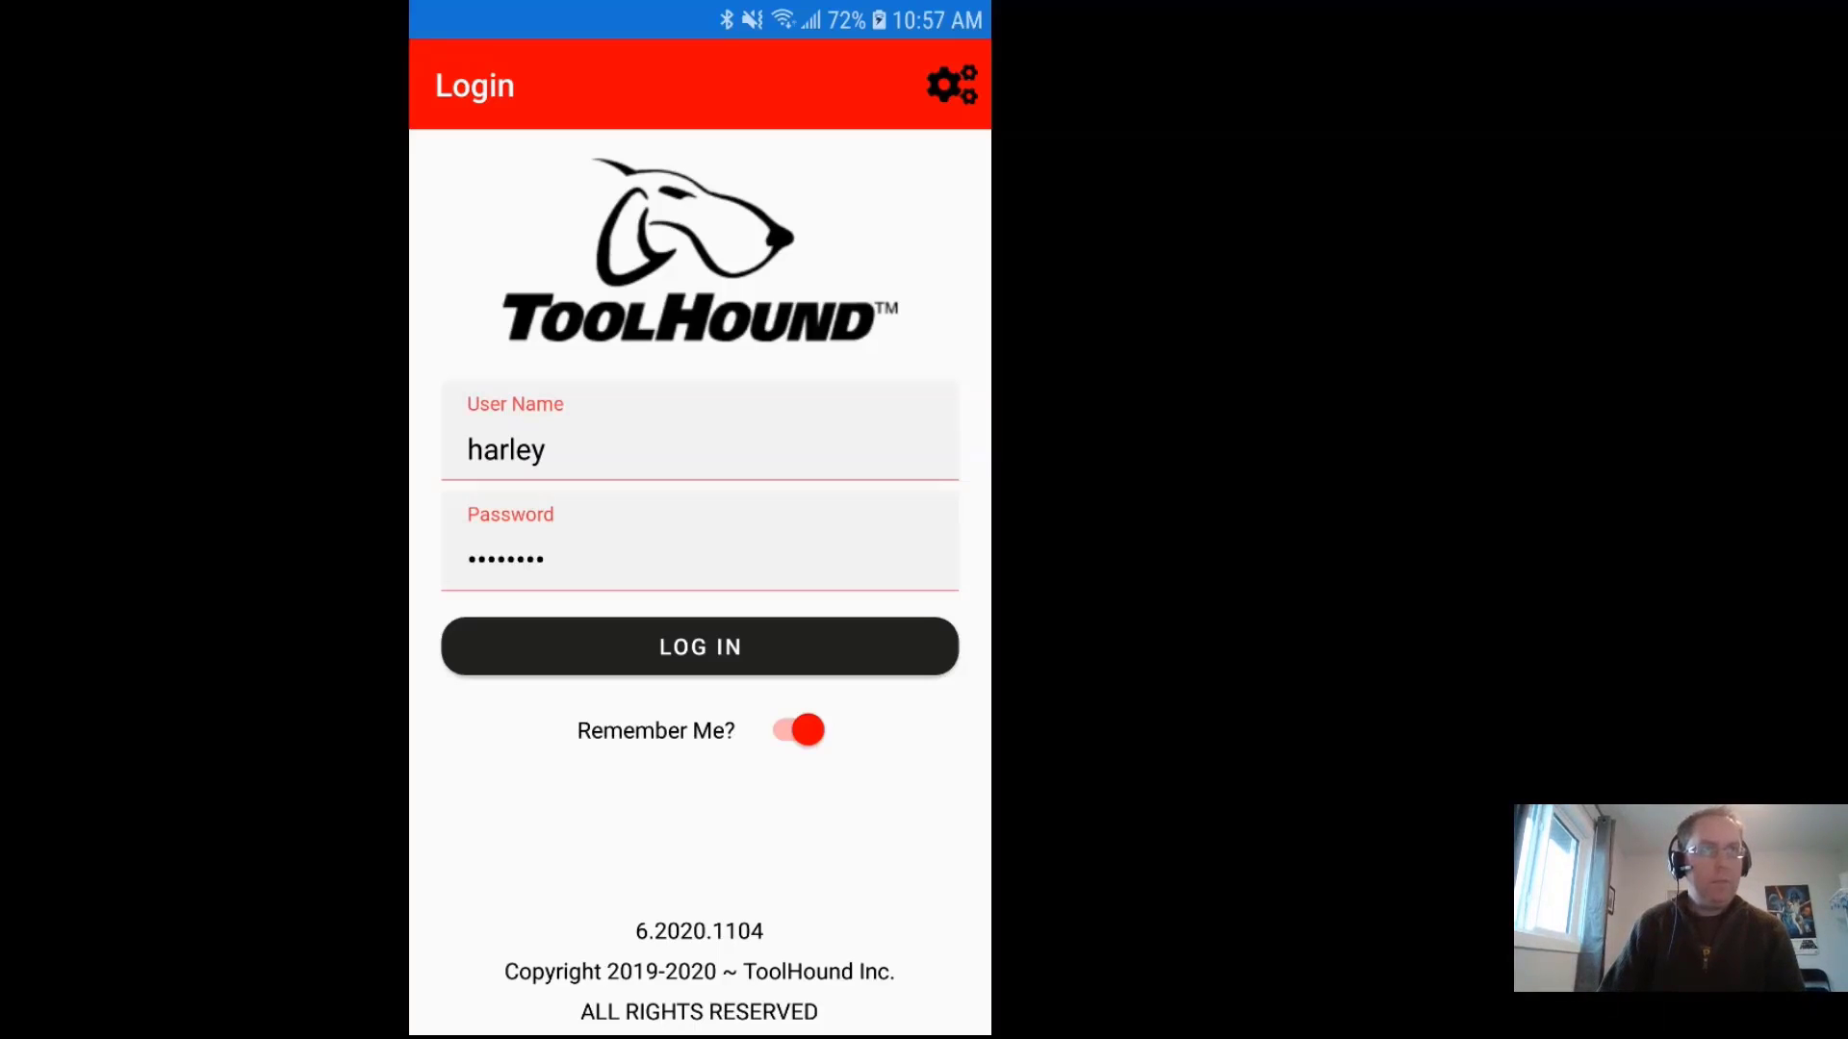
Step: Enter the server URL and company alias th6 in the connection settings and save them
click(952, 87)
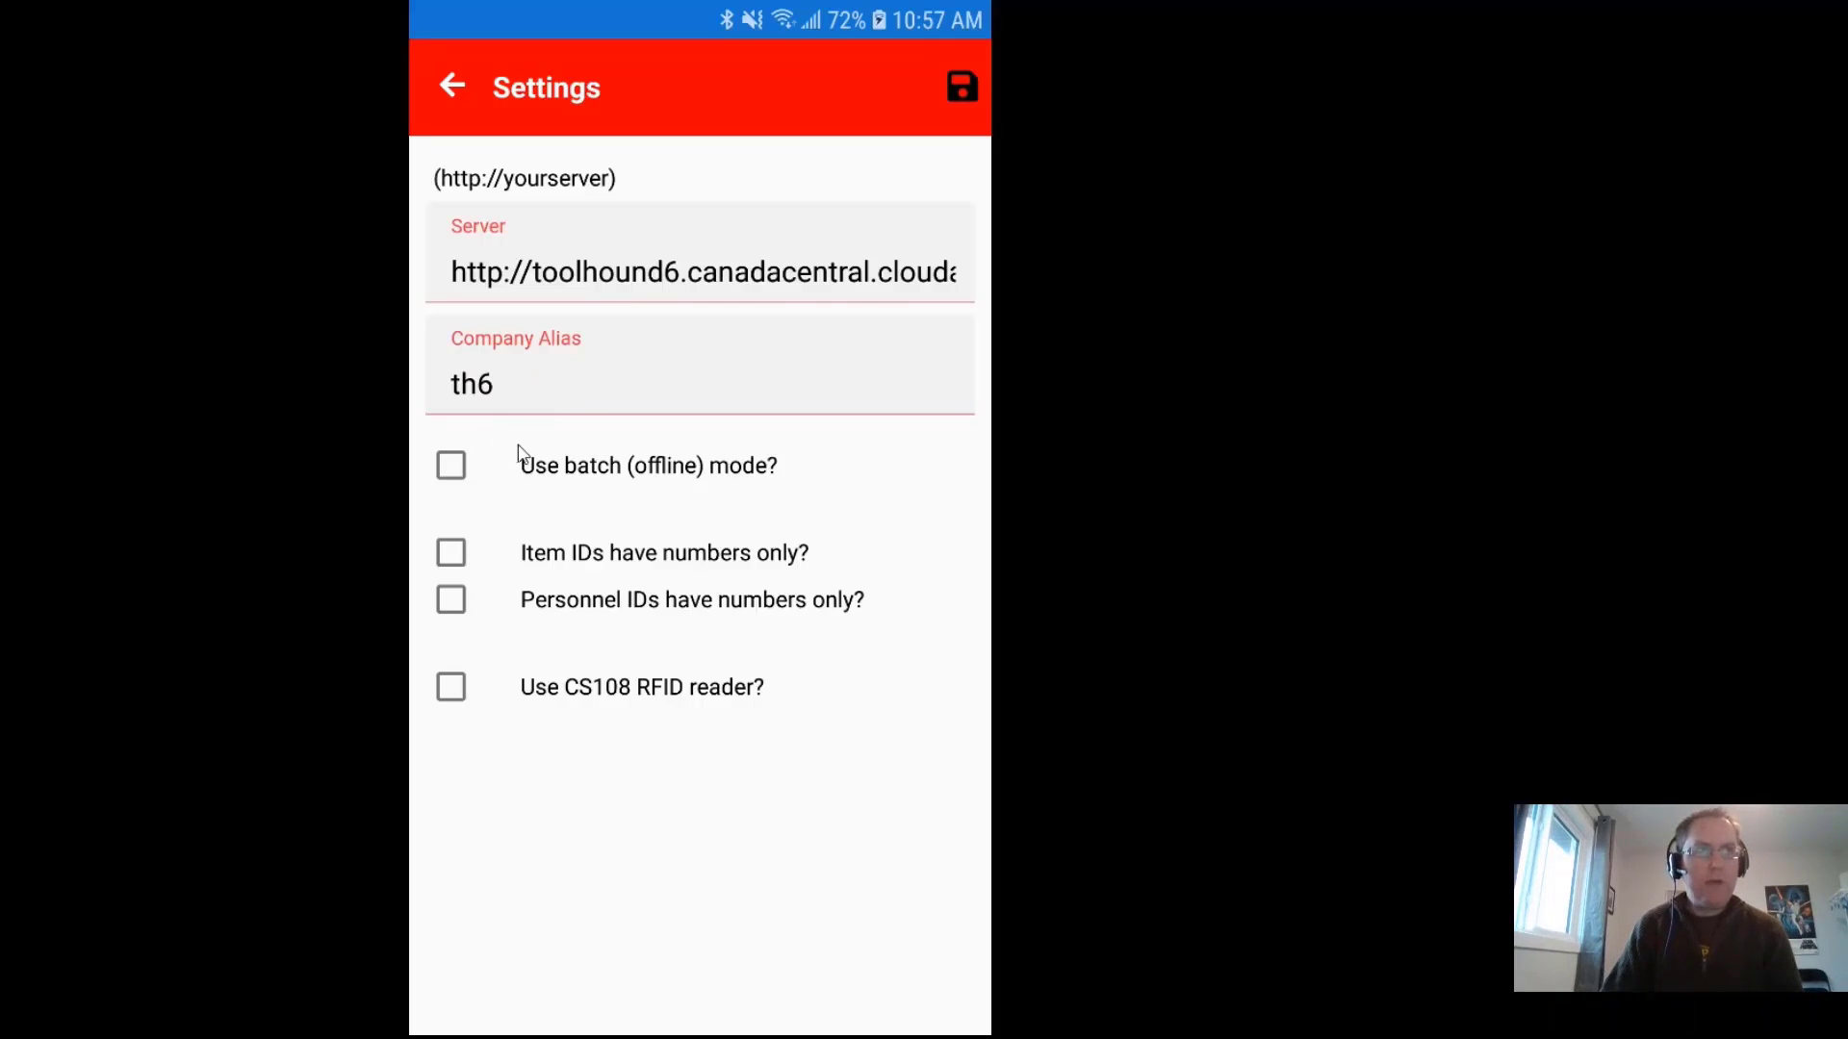
click(961, 87)
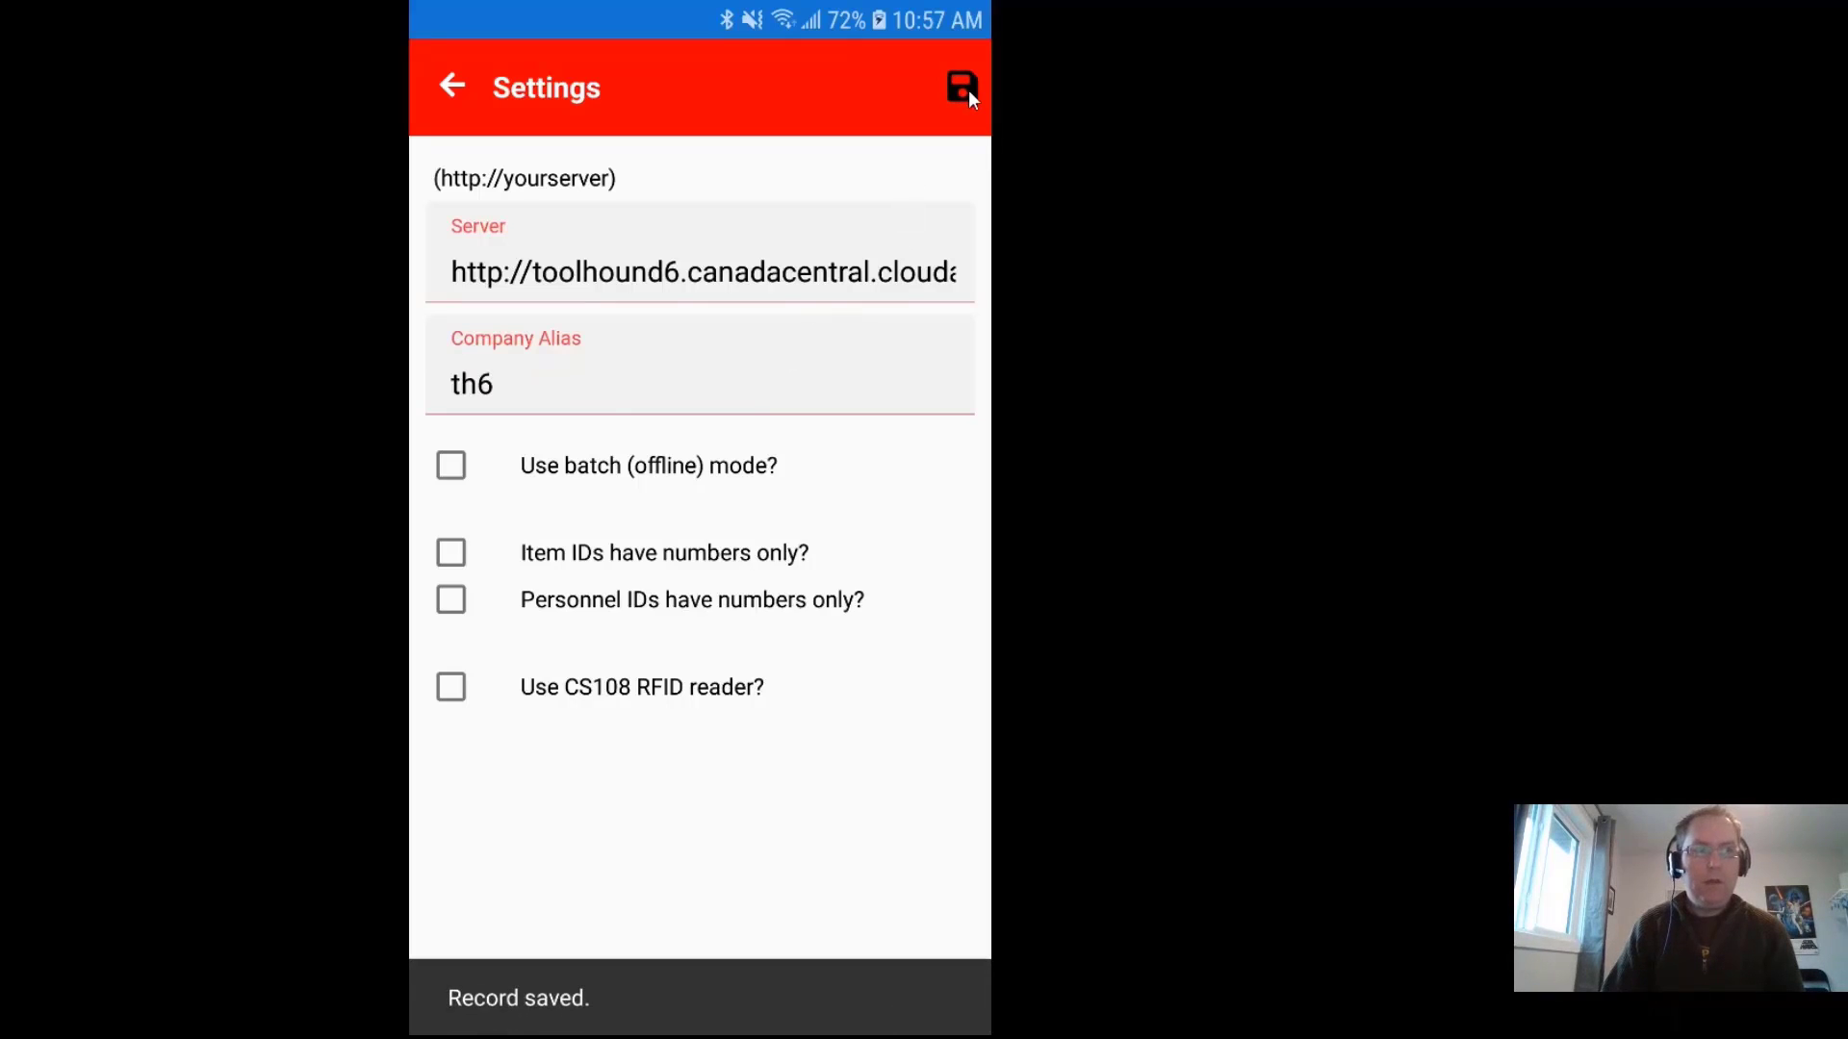
Step: Return to the Login screen and sign in with Remember Me on to reach the main menu
click(448, 88)
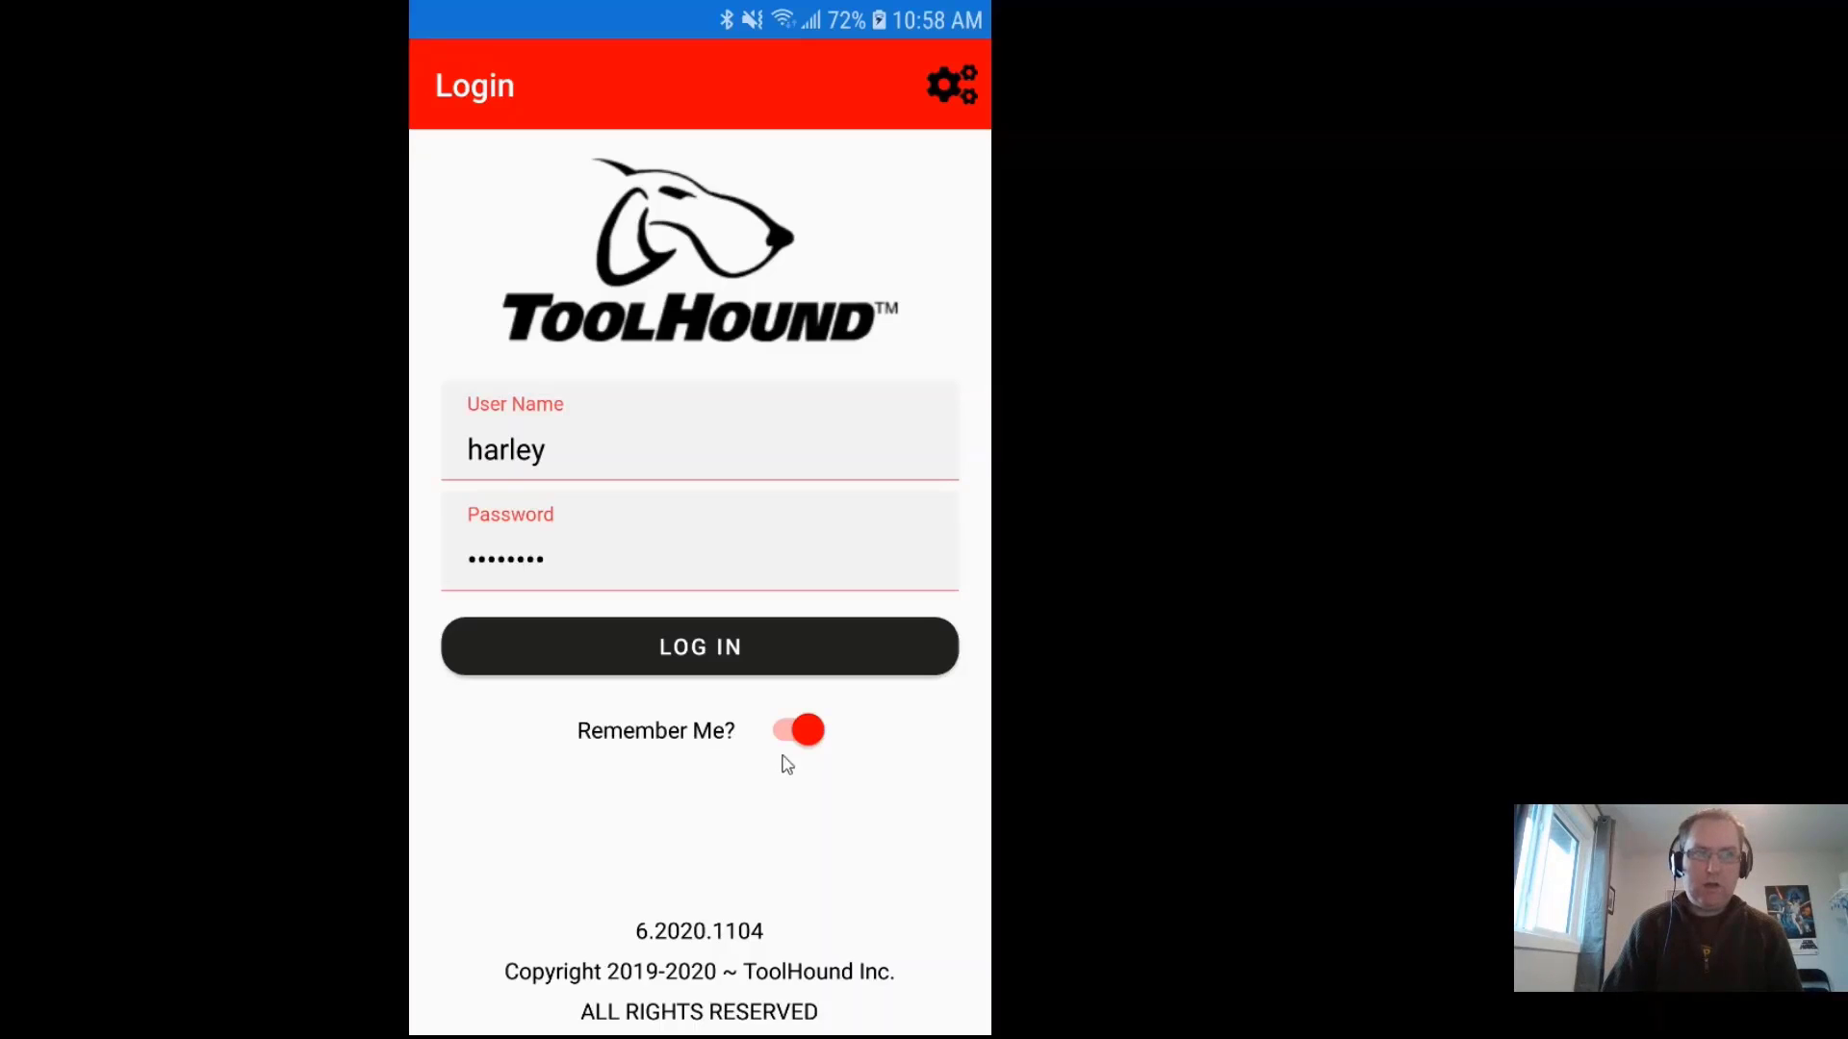
click(698, 651)
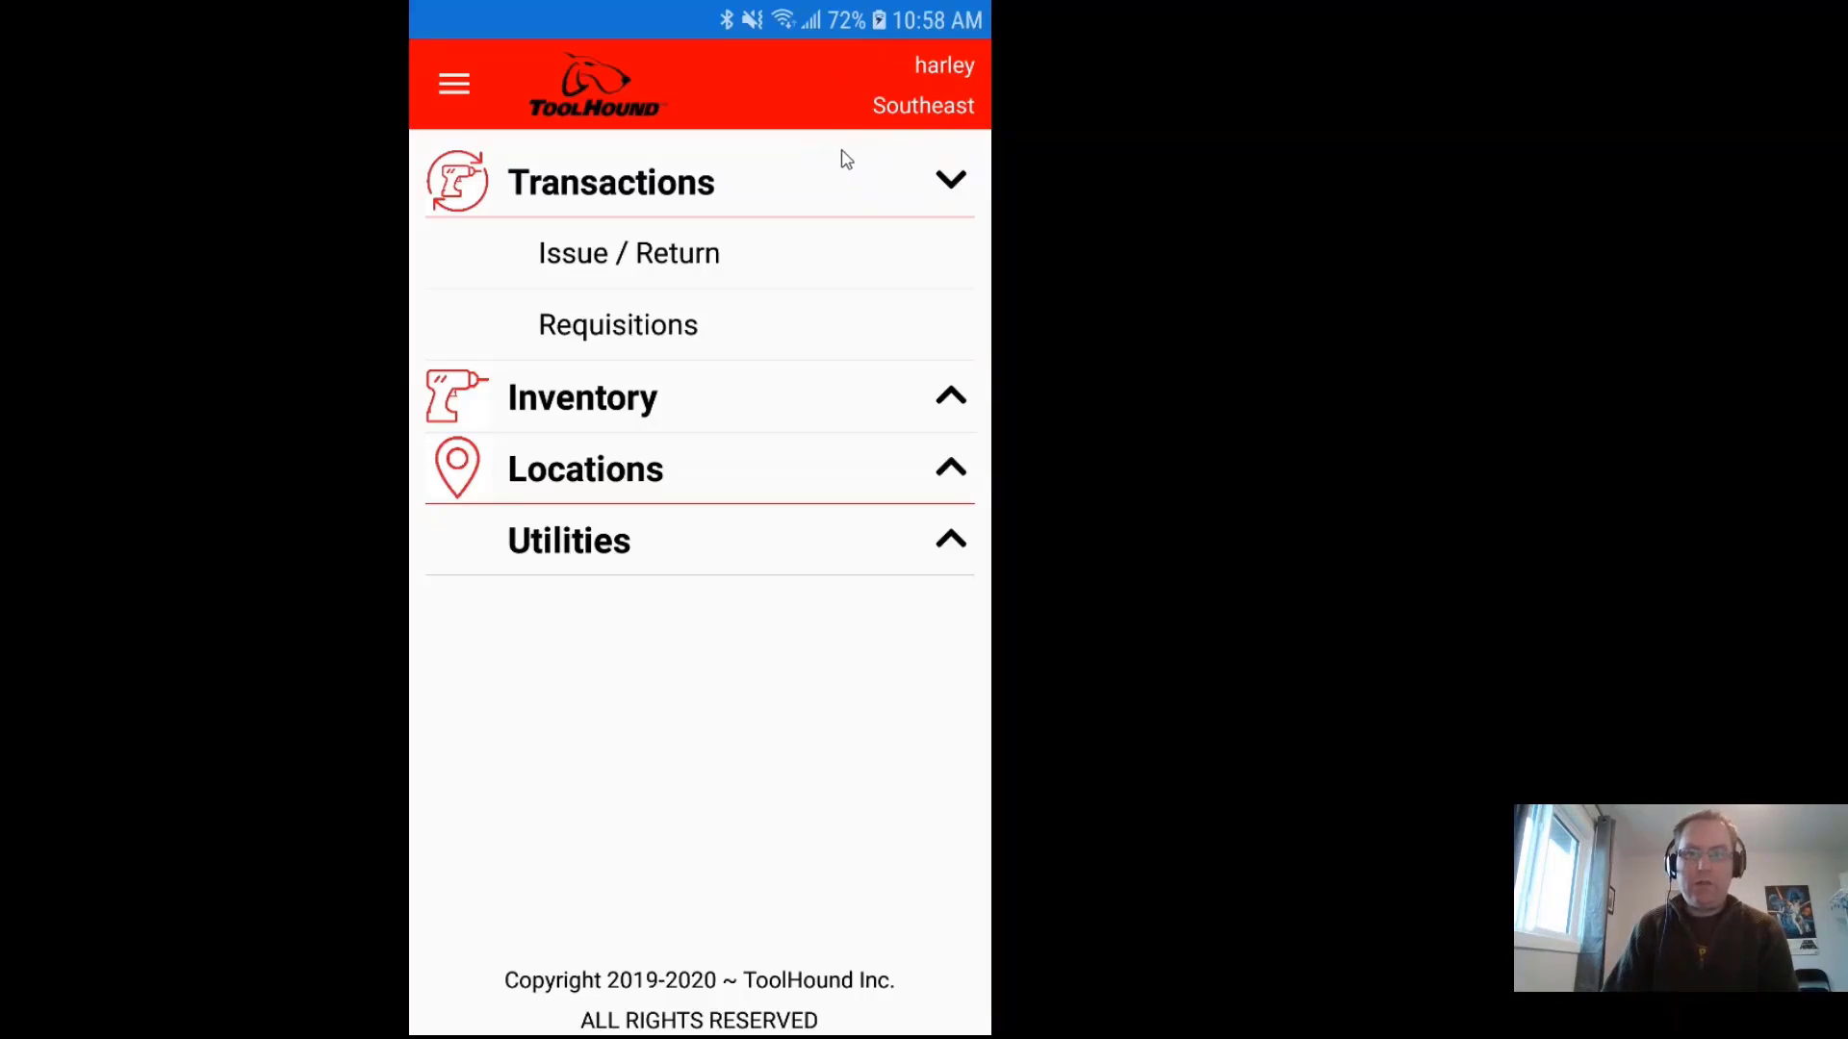
Step: Select Southeast as the working stocking point from the navigation menu
click(459, 92)
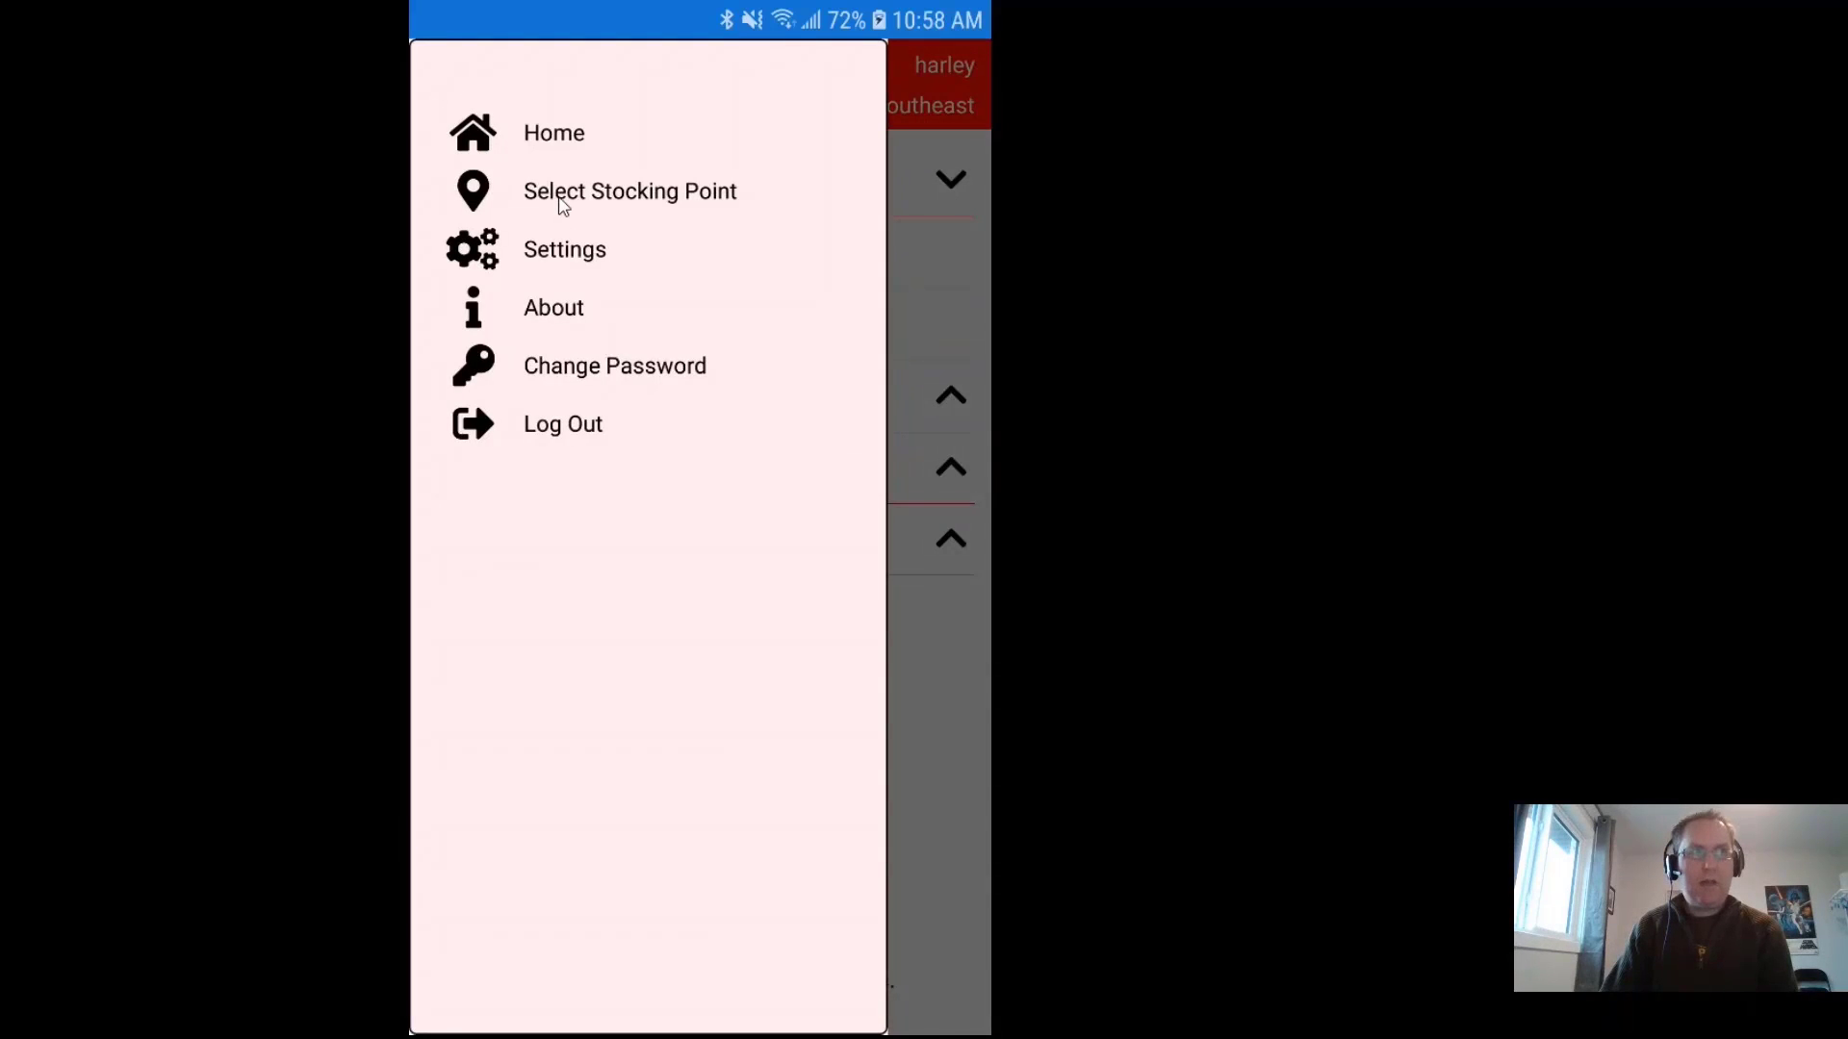
click(563, 202)
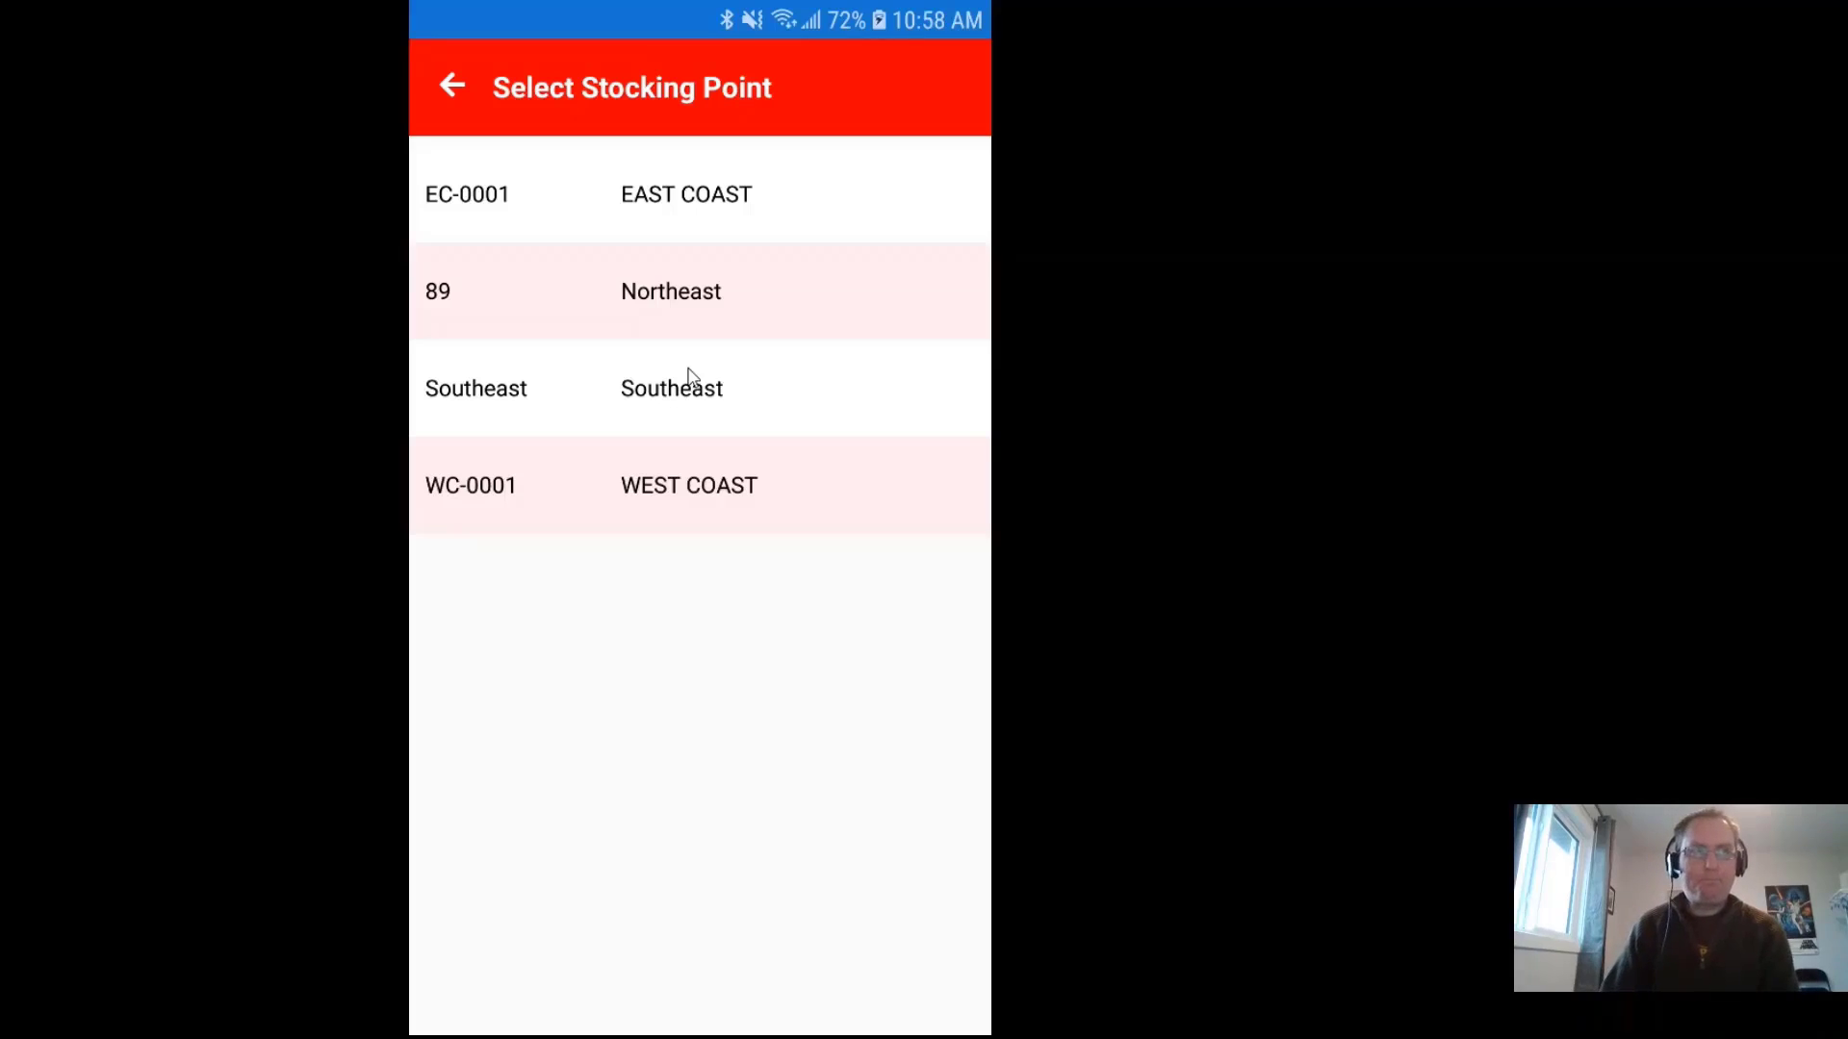
click(621, 404)
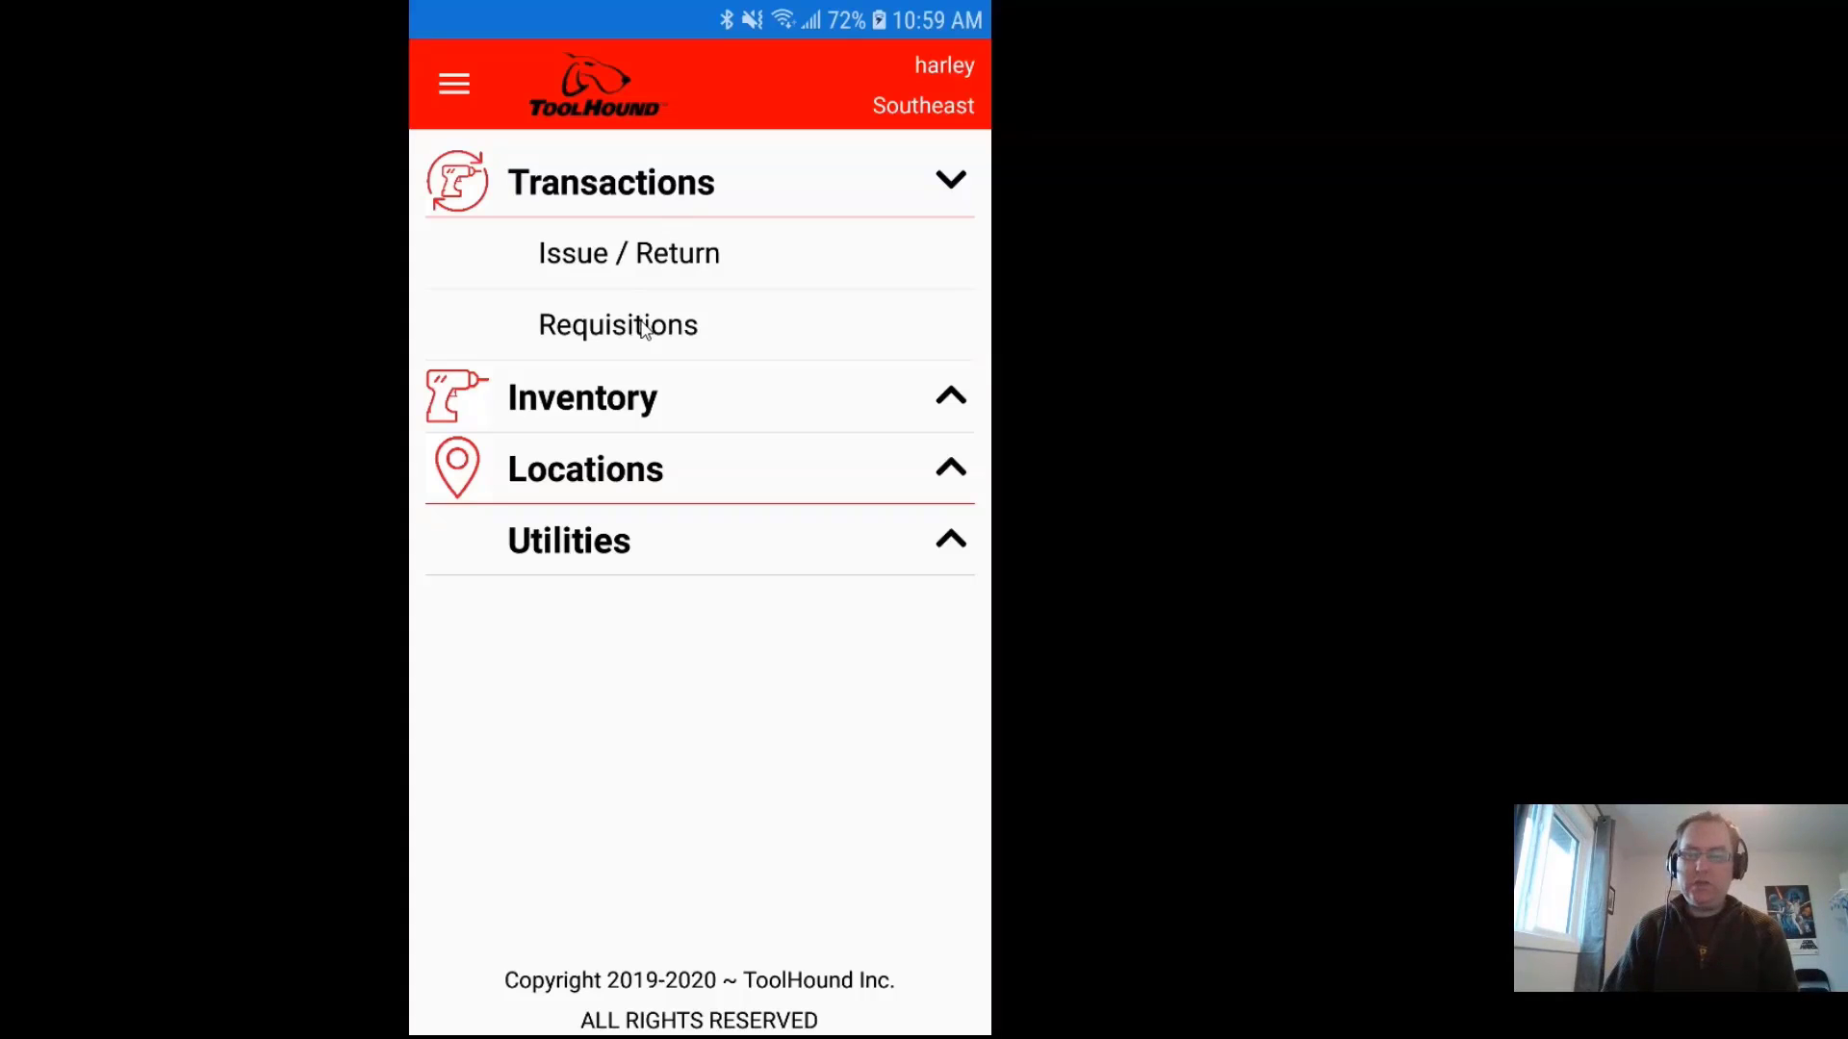
Step: Expand the Inventory, Locations, Utilities and Transactions function groups in turn
click(617, 406)
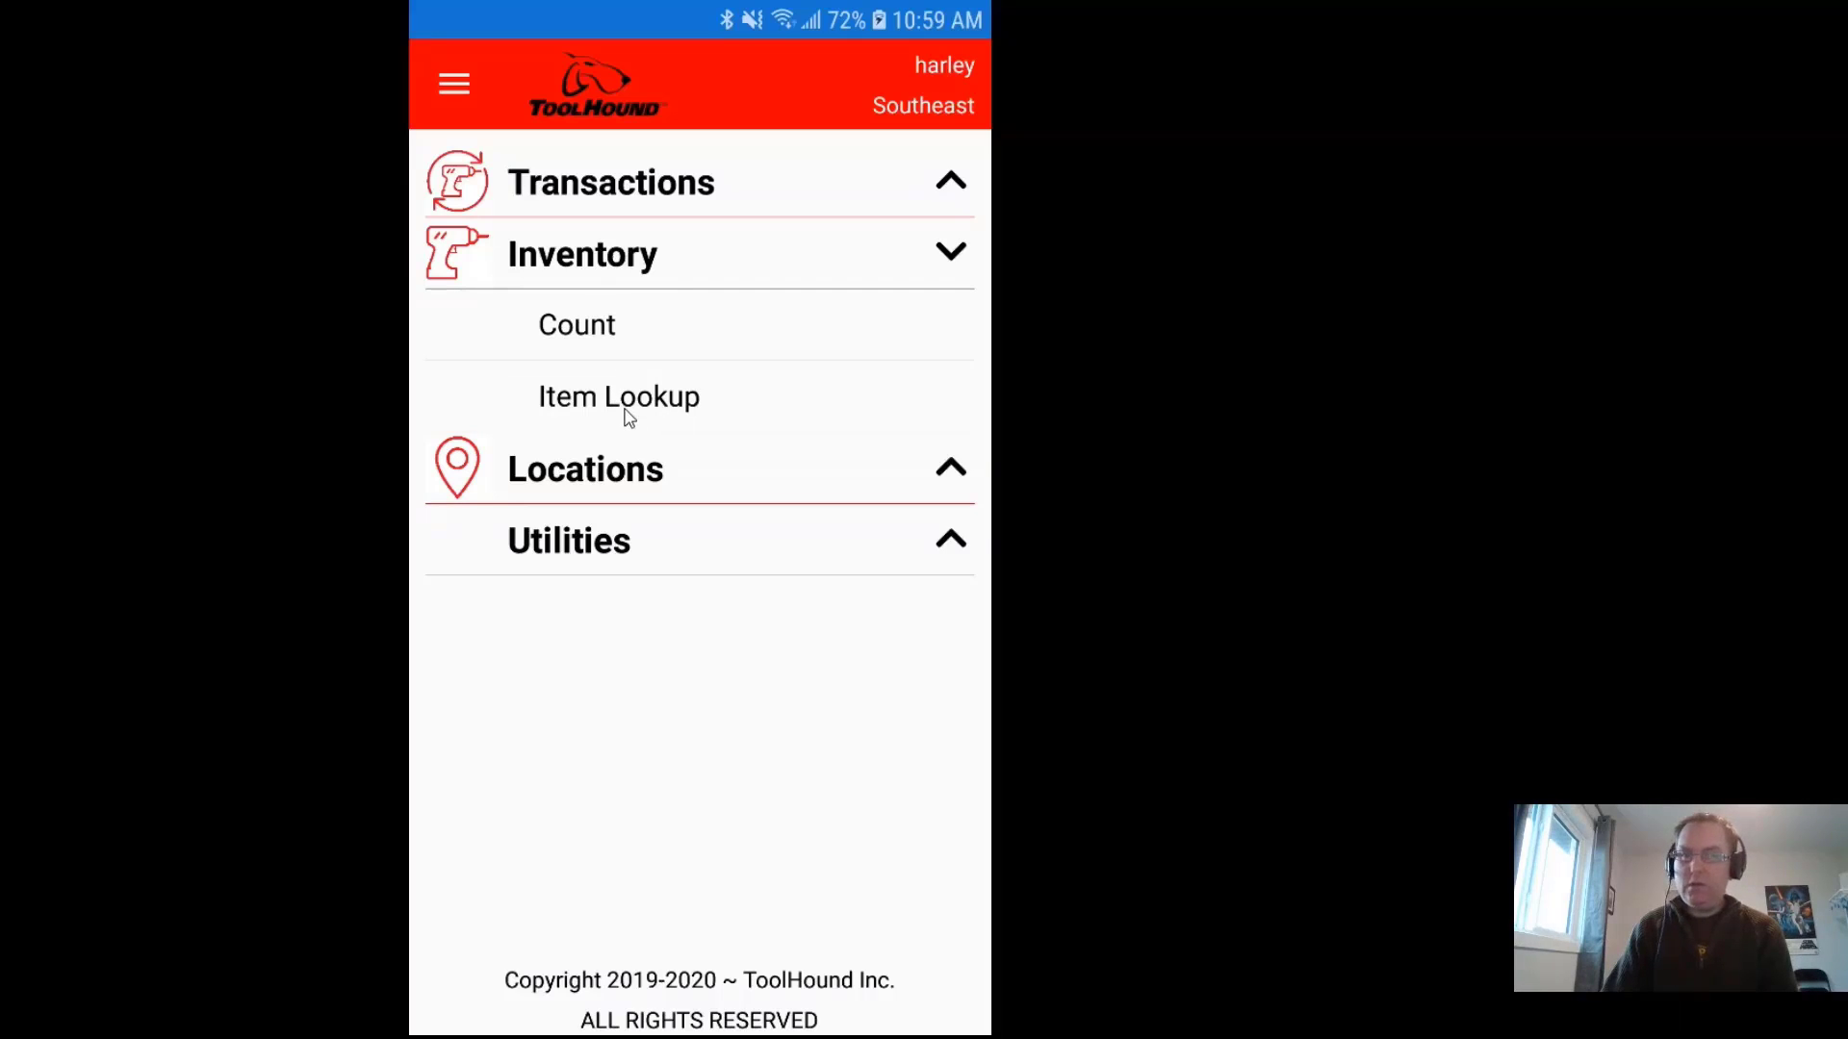
click(597, 484)
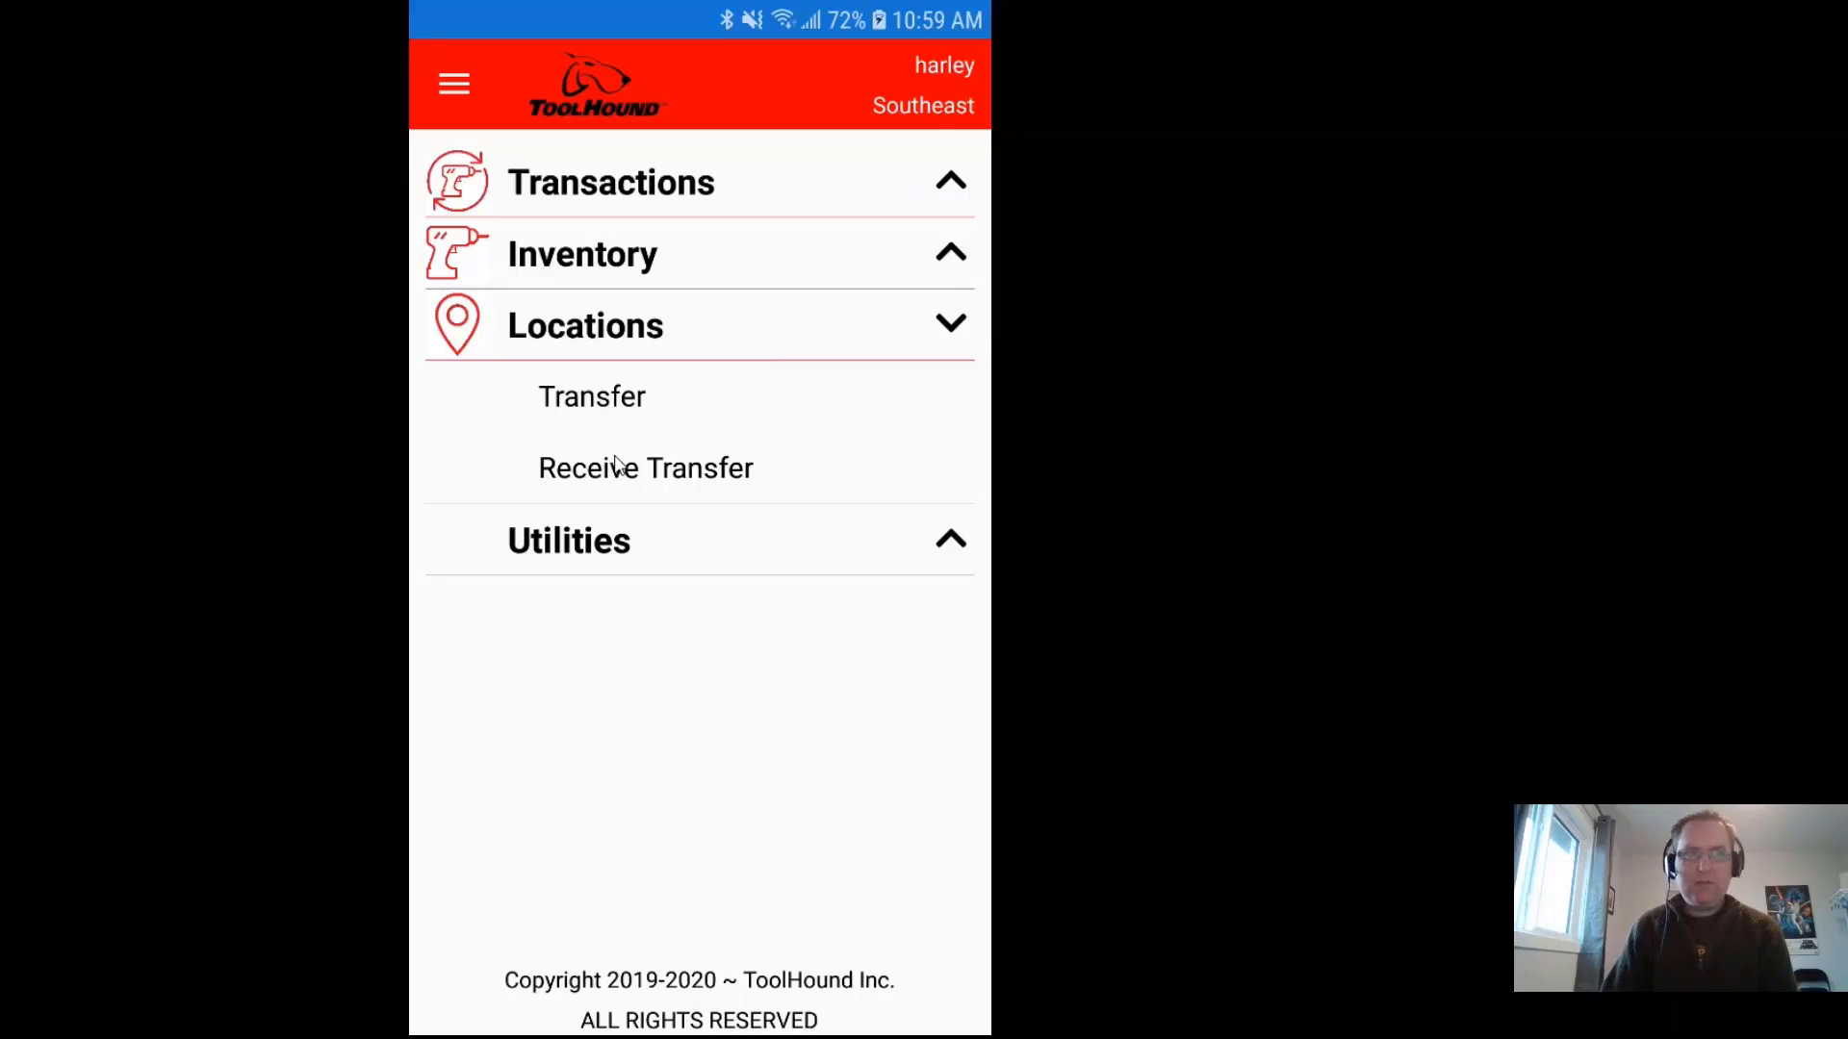
click(603, 543)
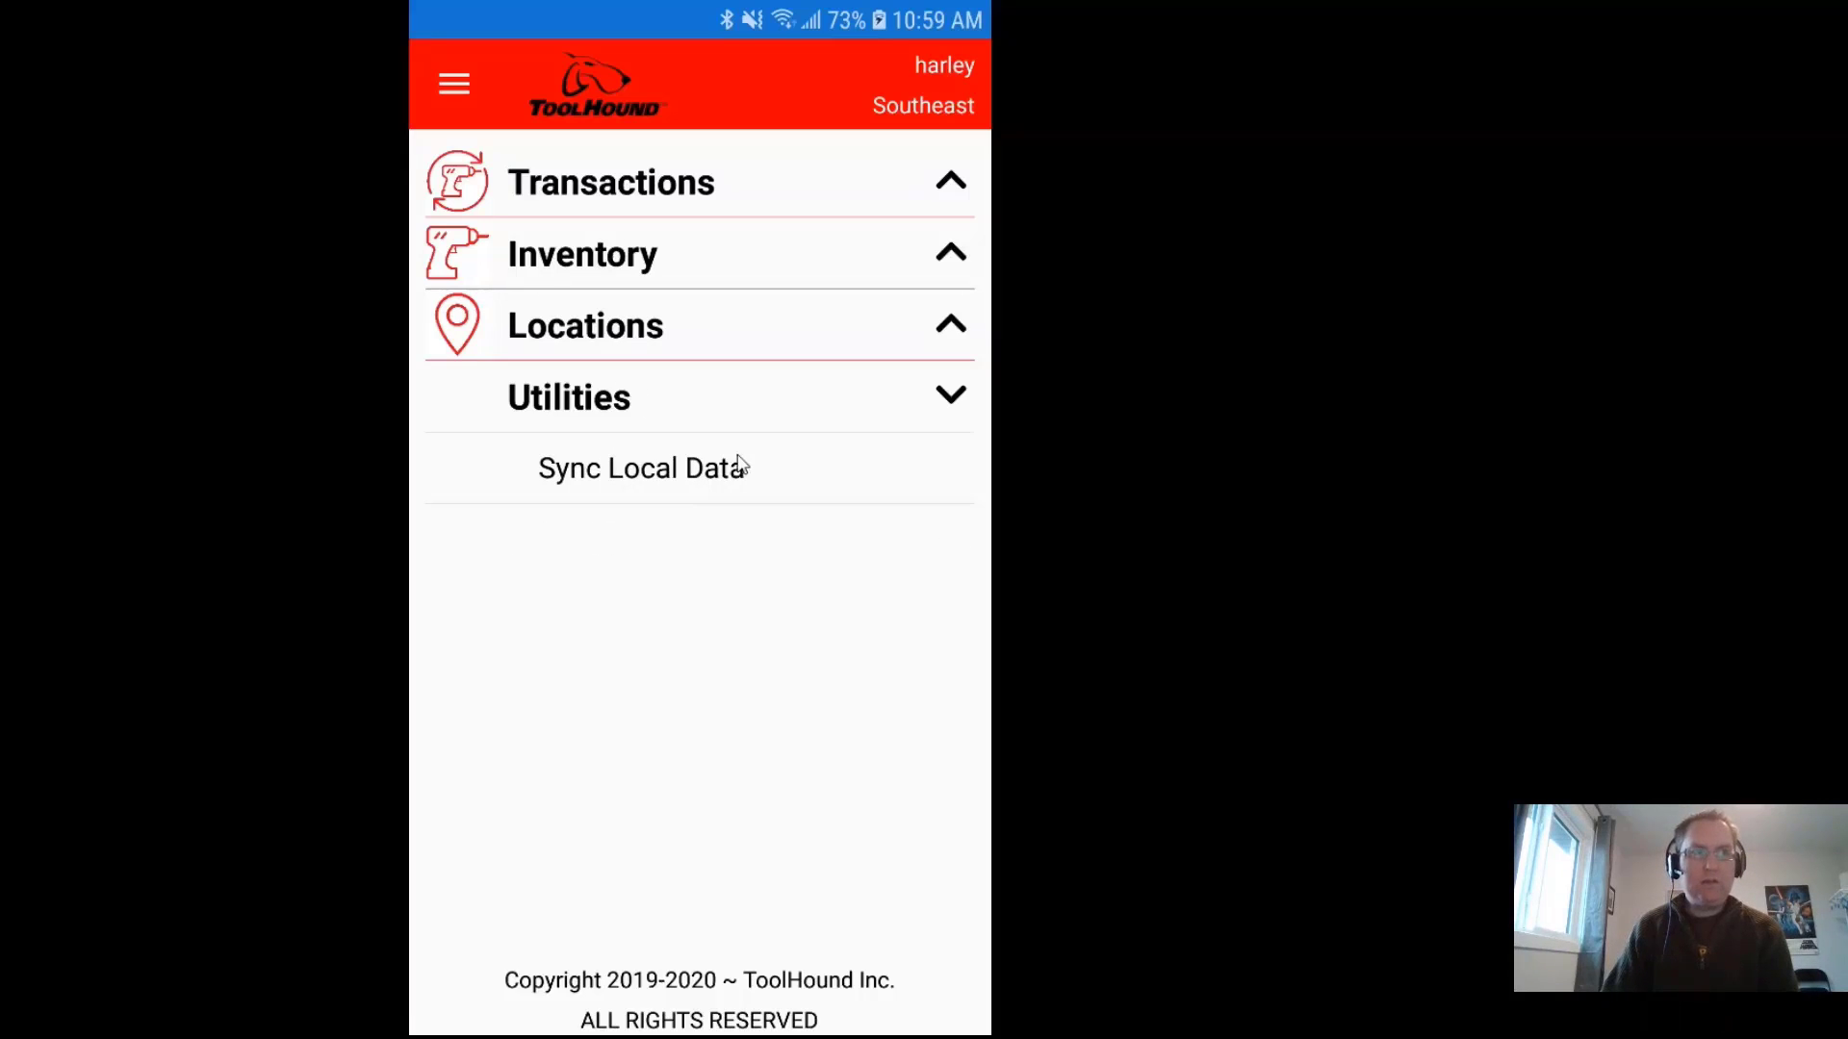
click(815, 179)
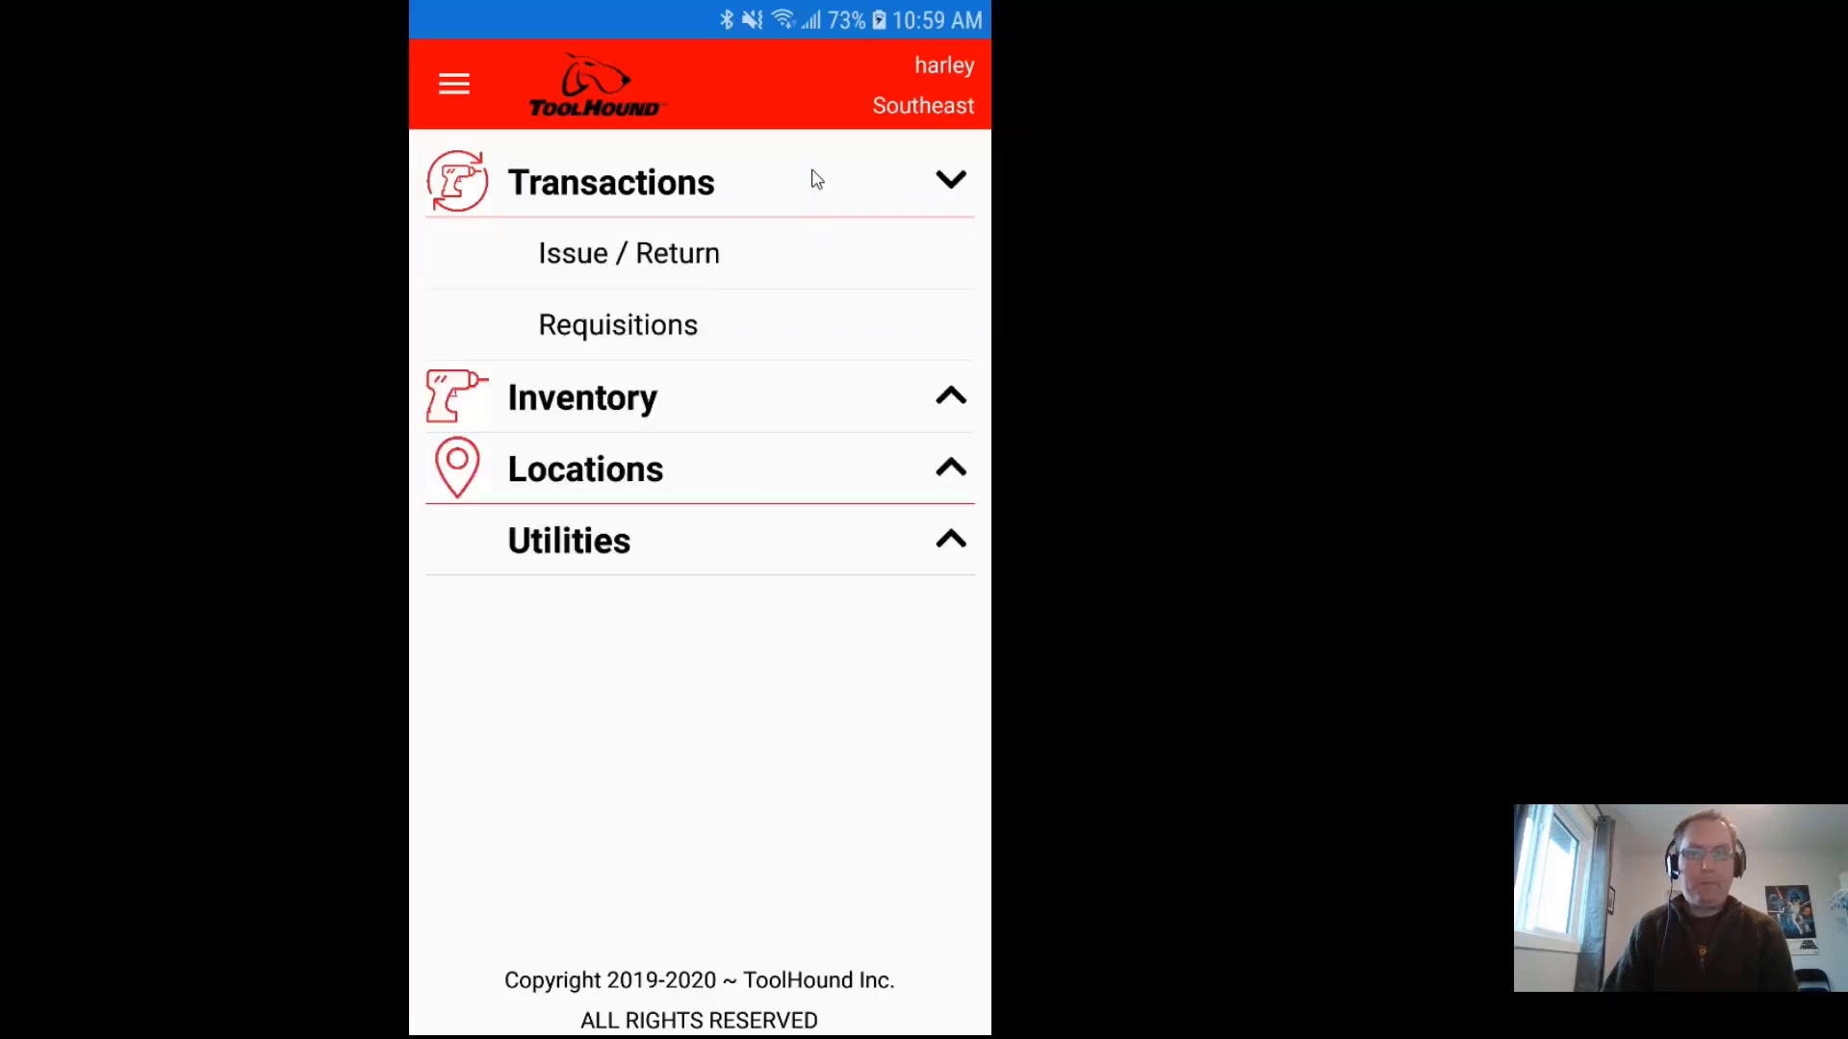
Step: Start an Issue / Return transaction, leaving Use Current Date switched on
click(658, 264)
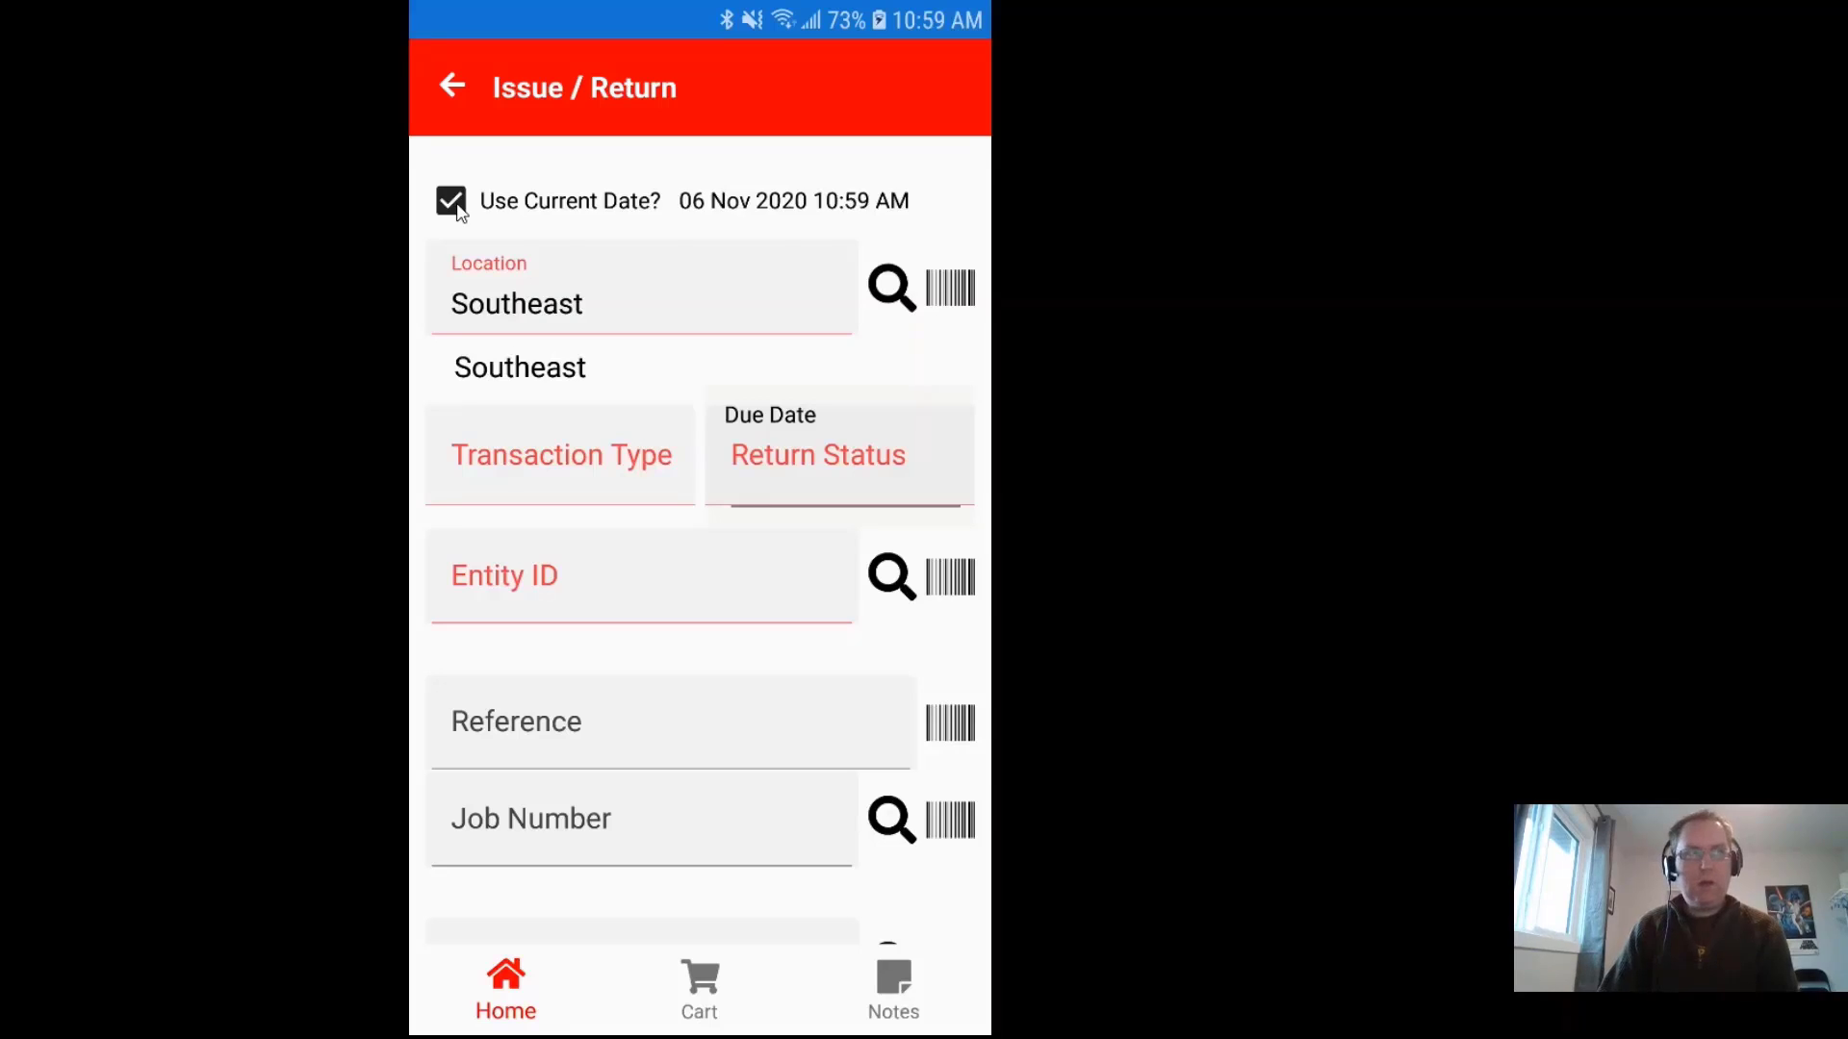
click(452, 204)
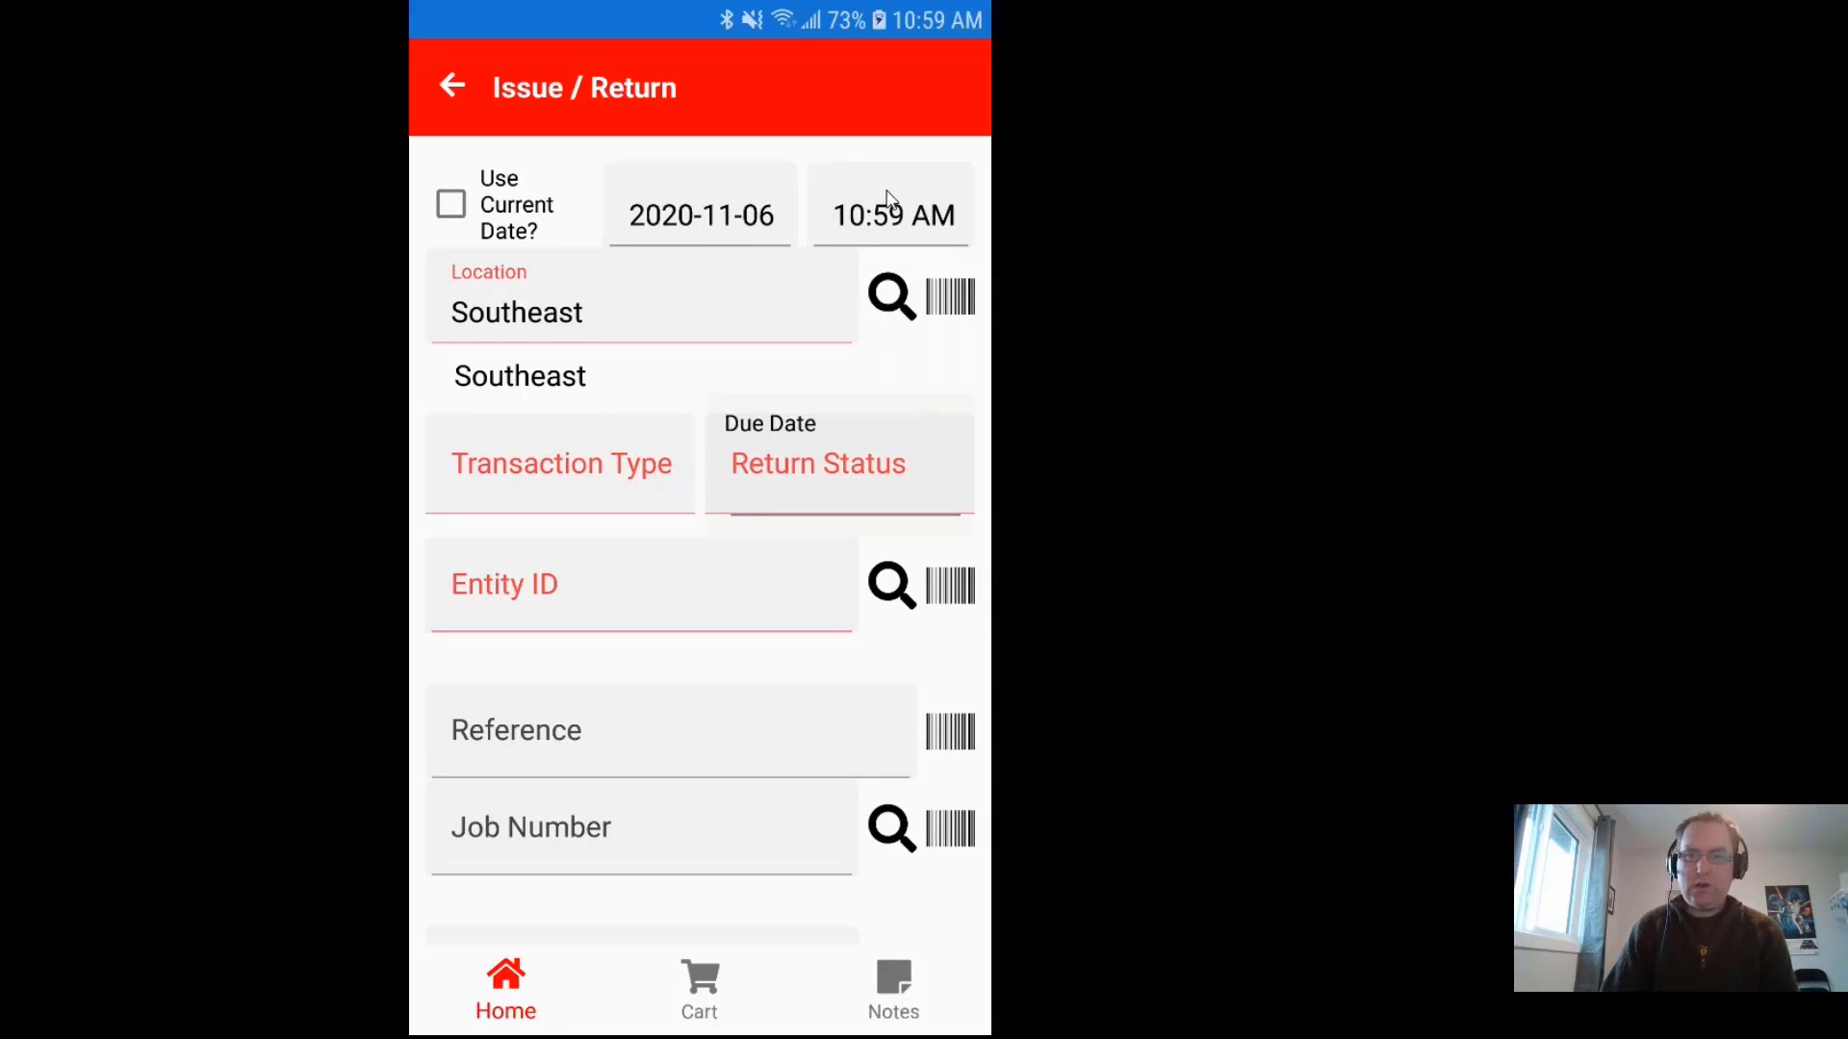
click(451, 206)
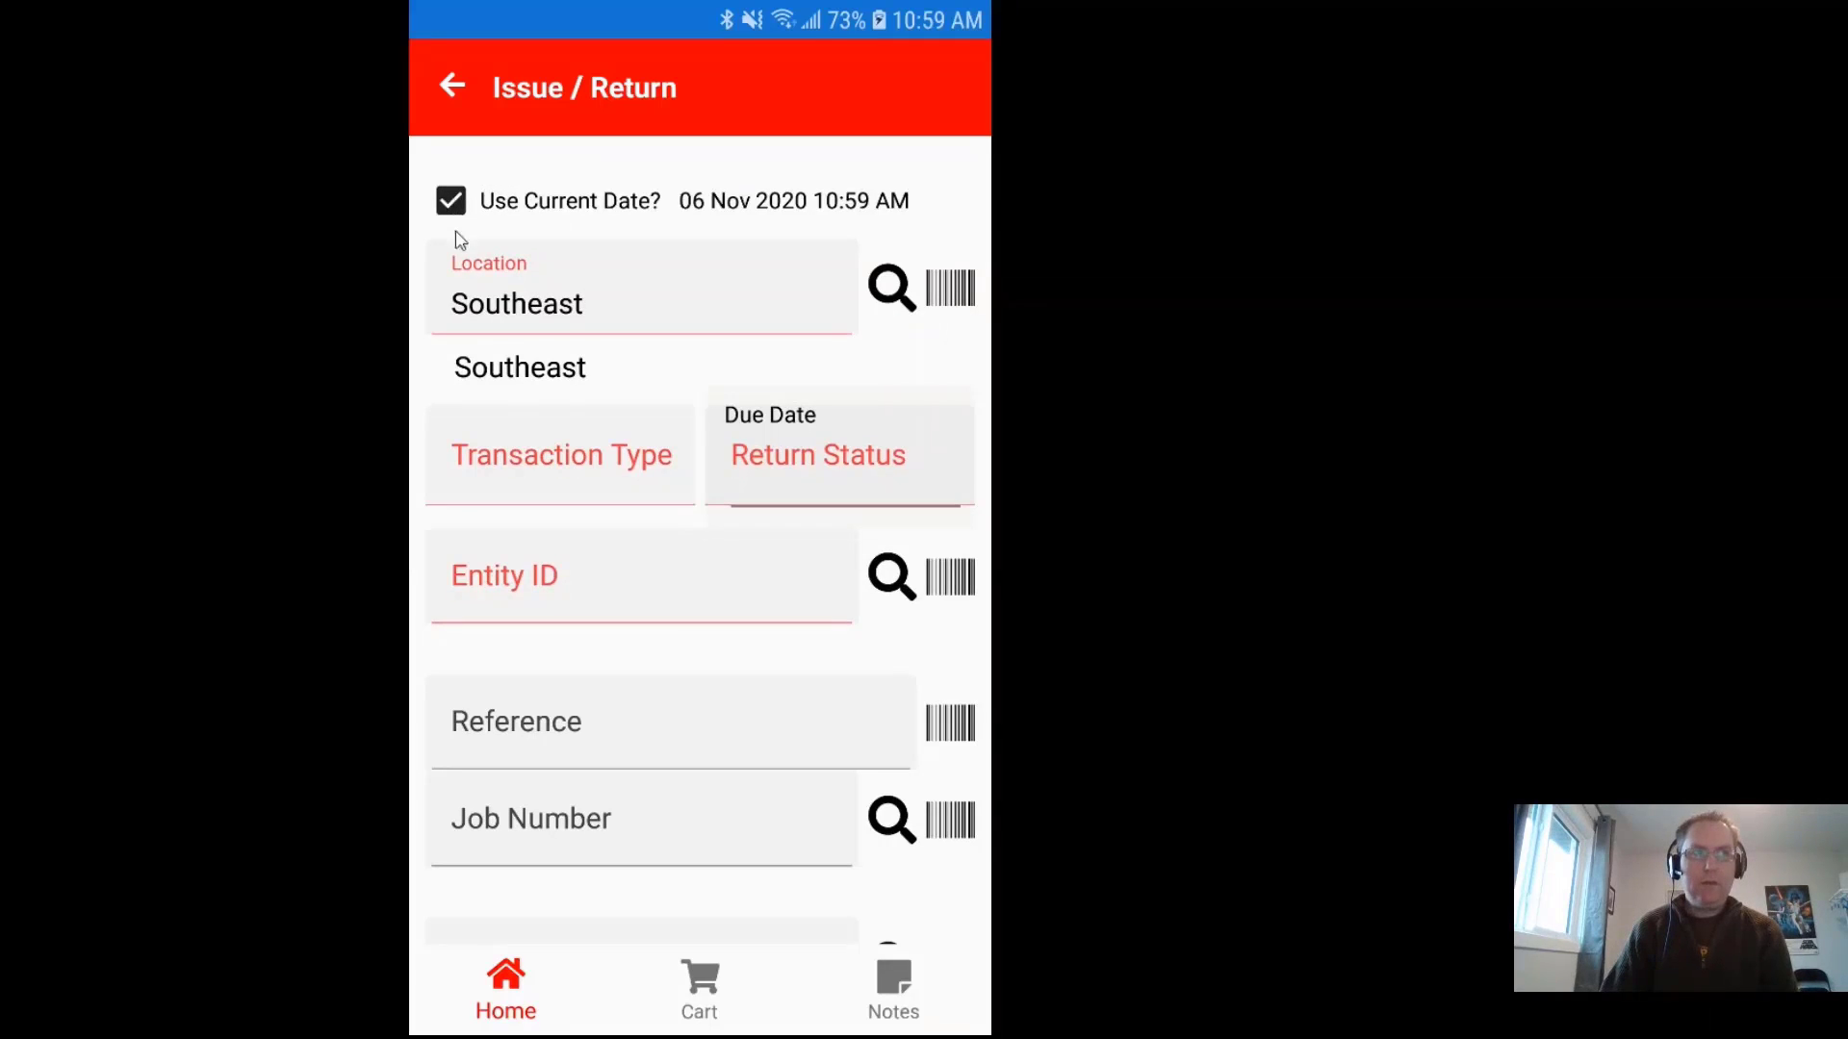
Step: Clear the Location field and pick Southeast from the location list
click(612, 308)
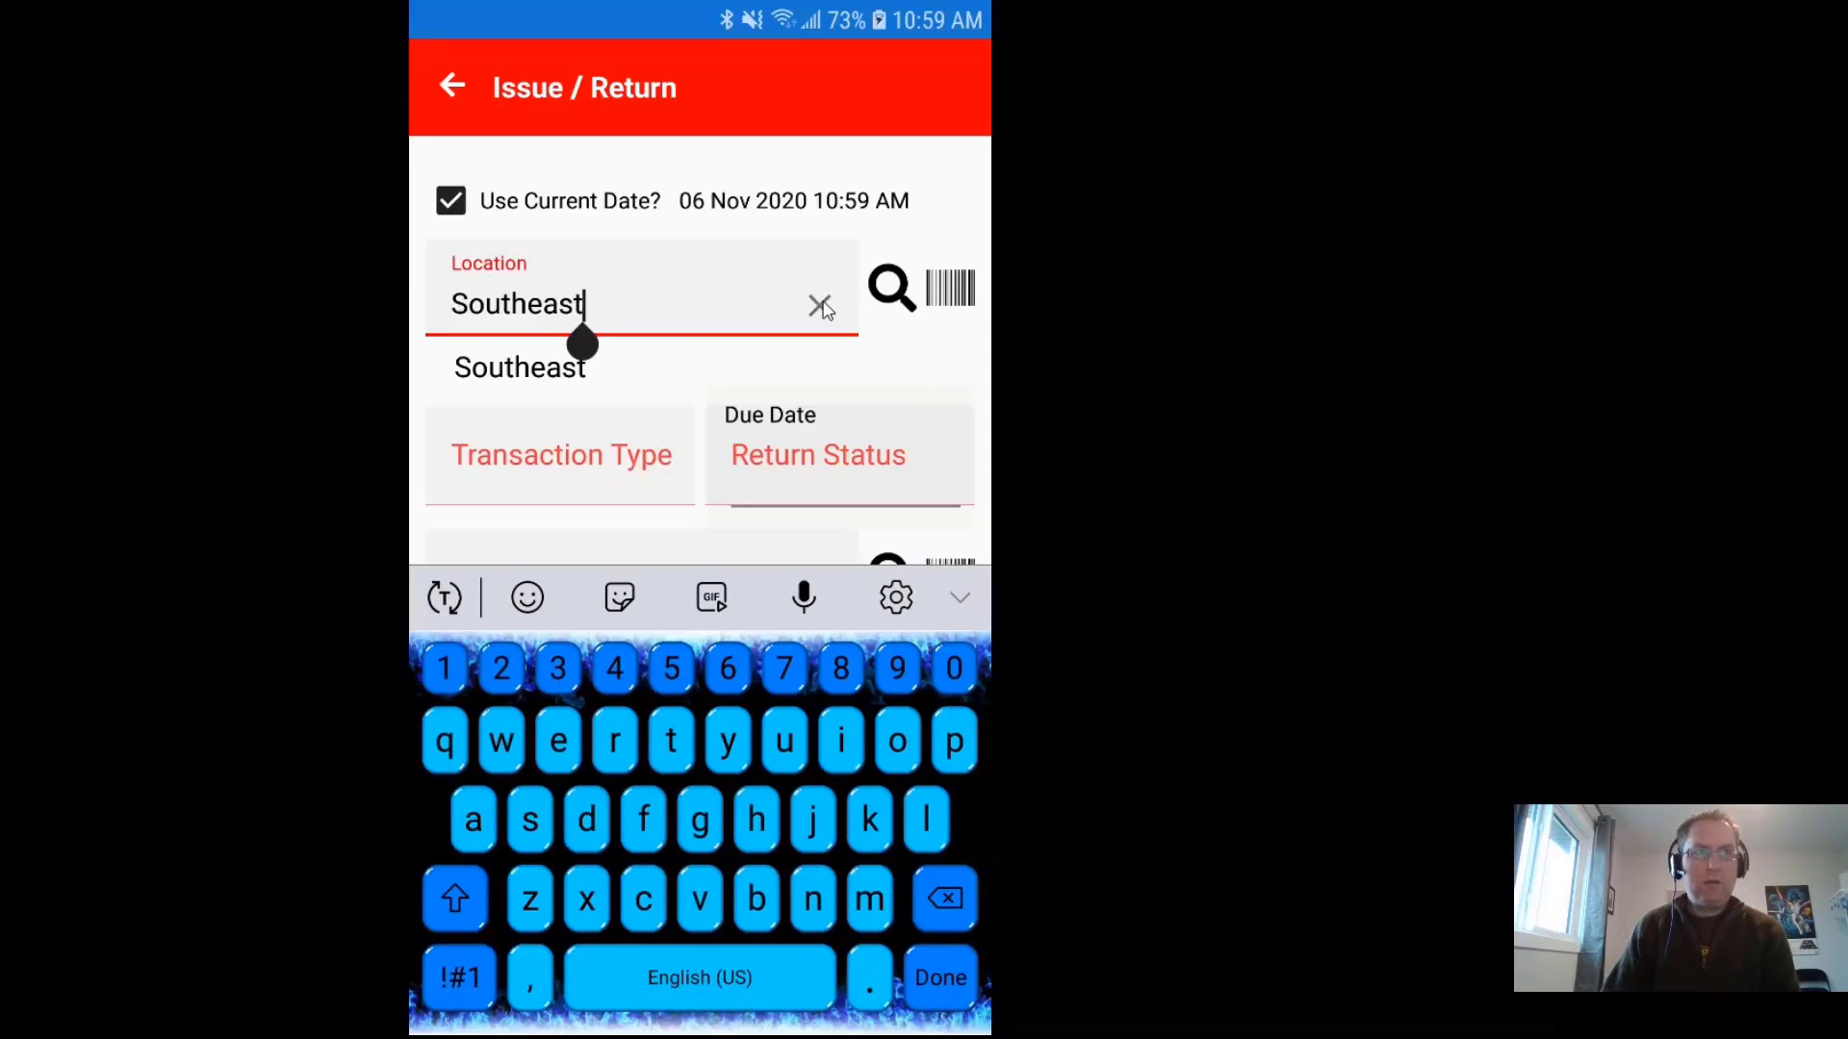
click(819, 306)
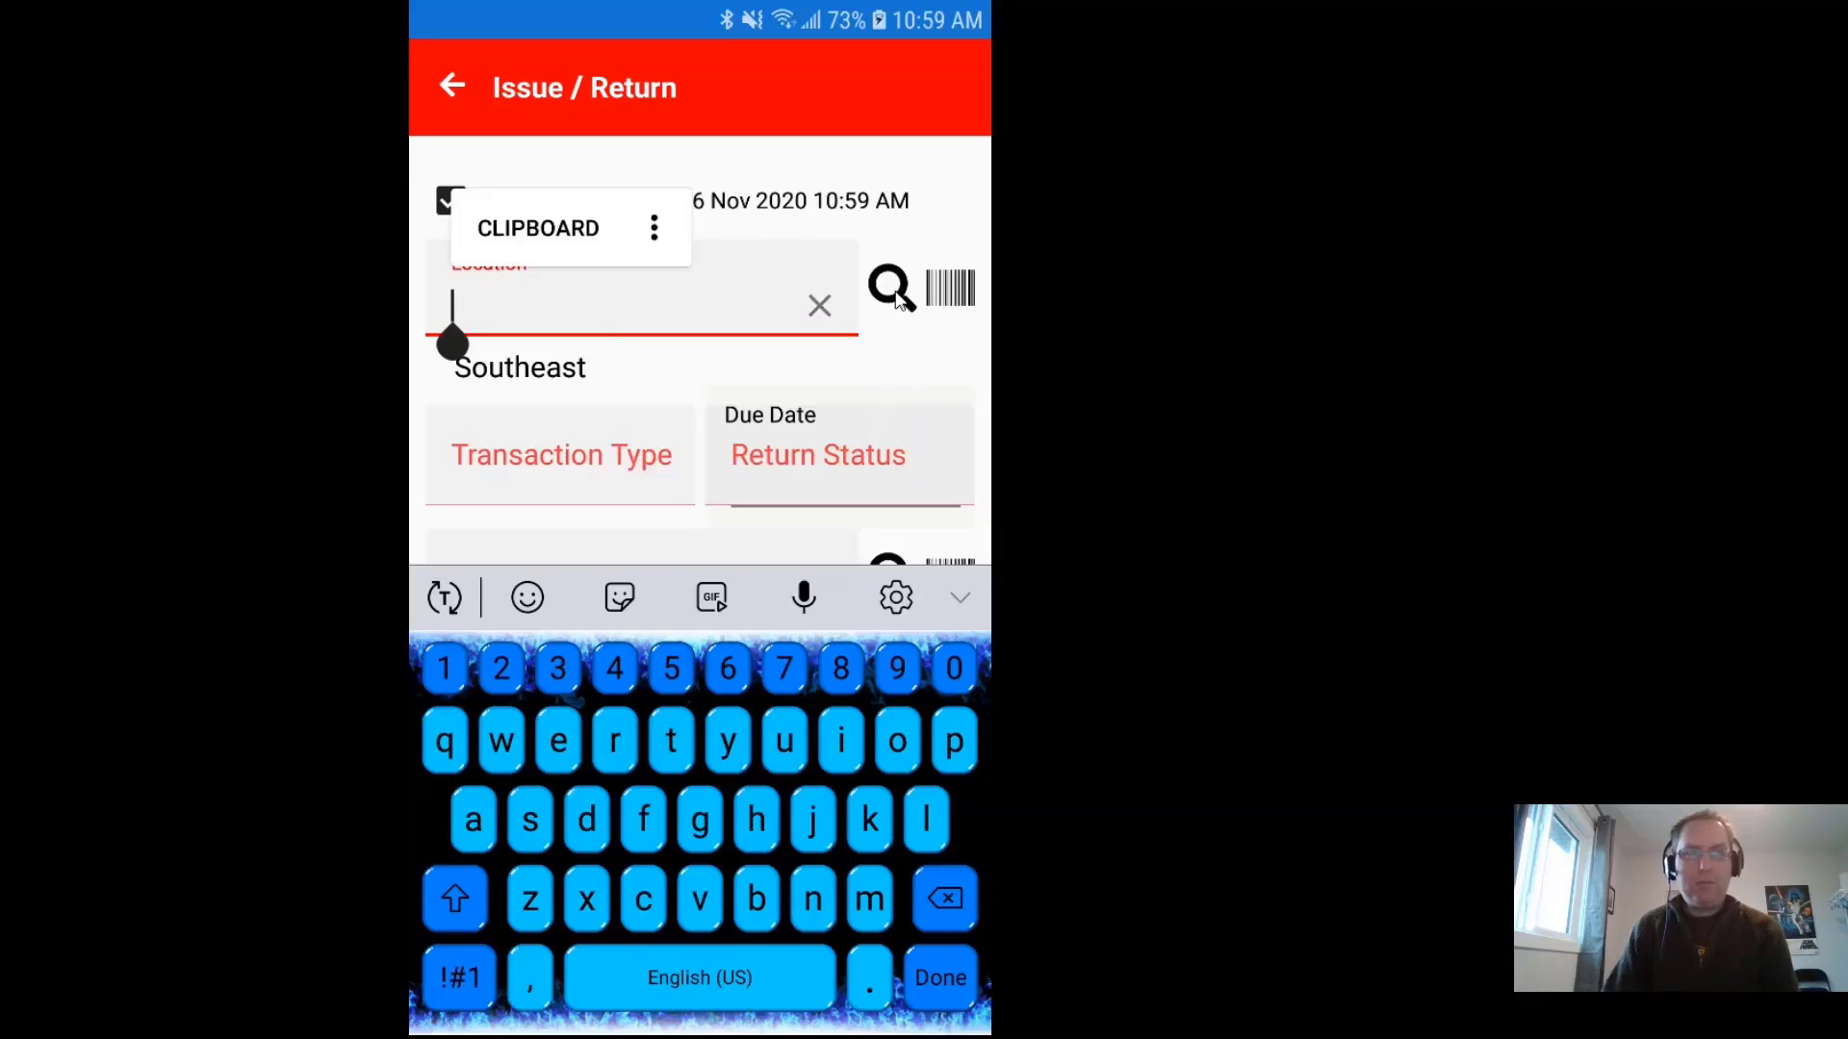
click(893, 290)
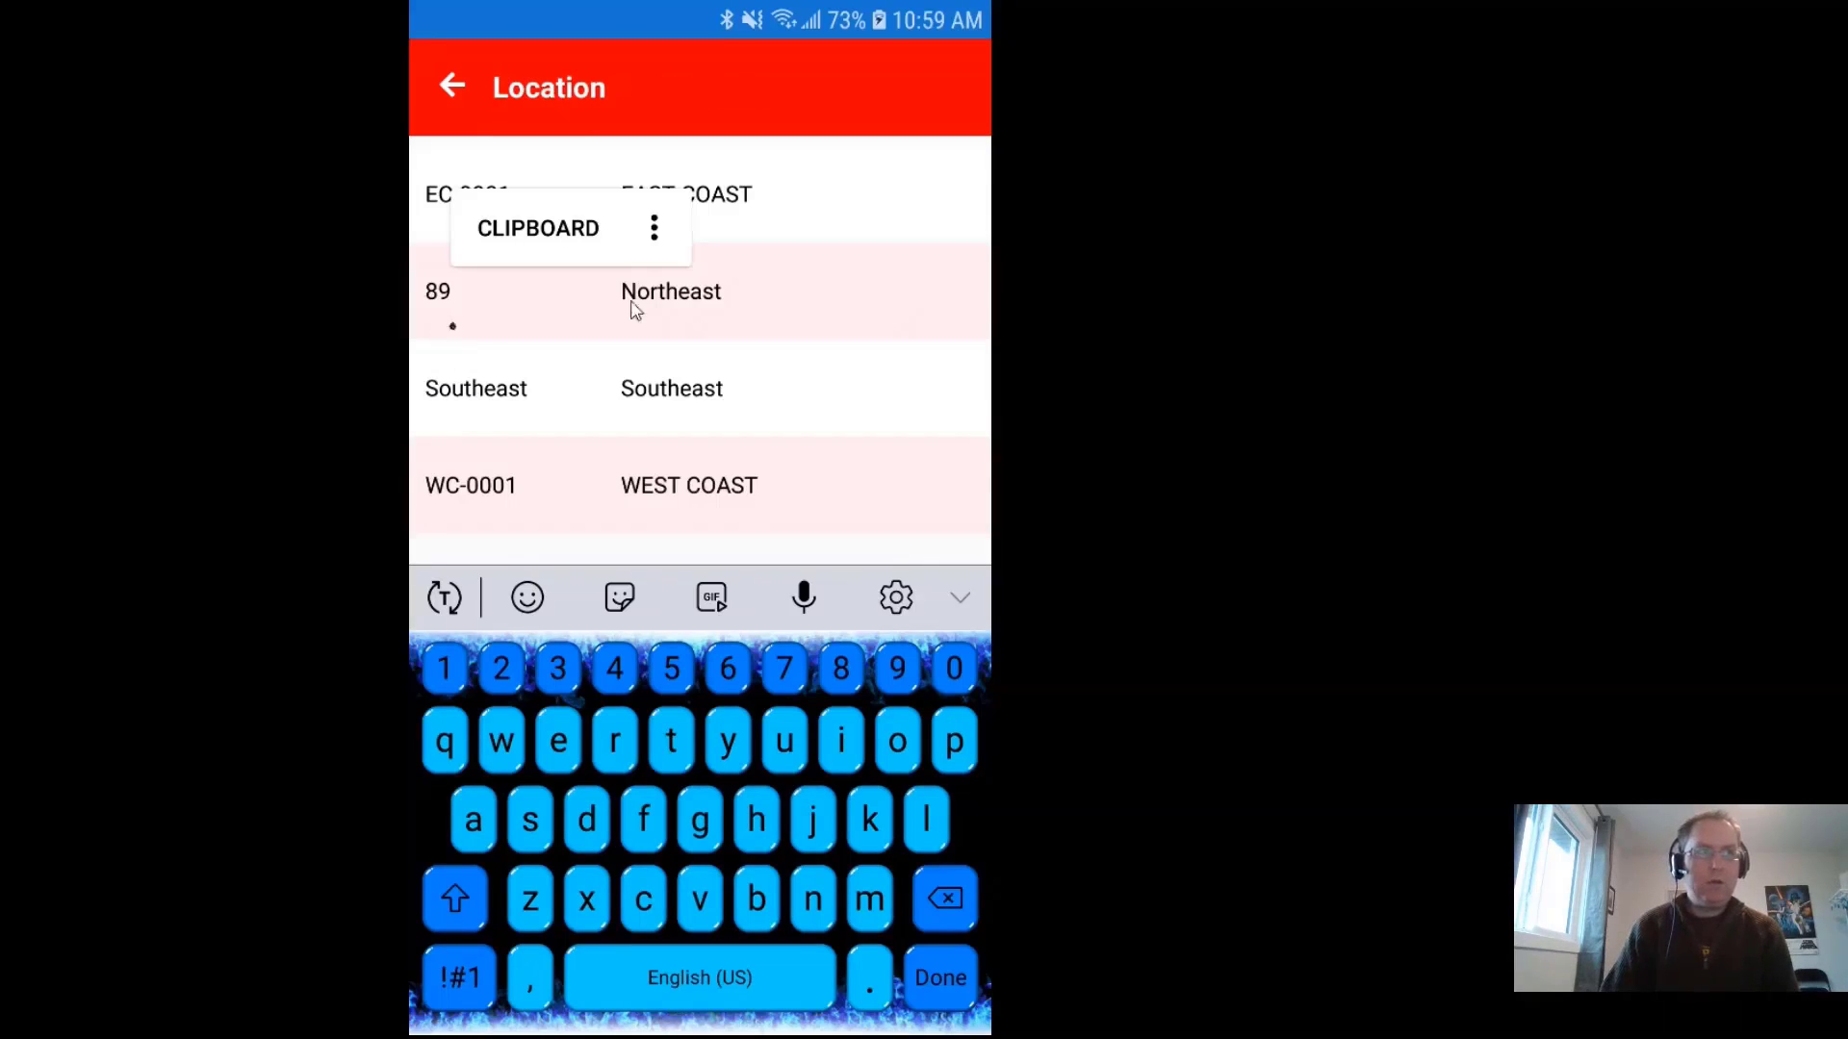
click(597, 388)
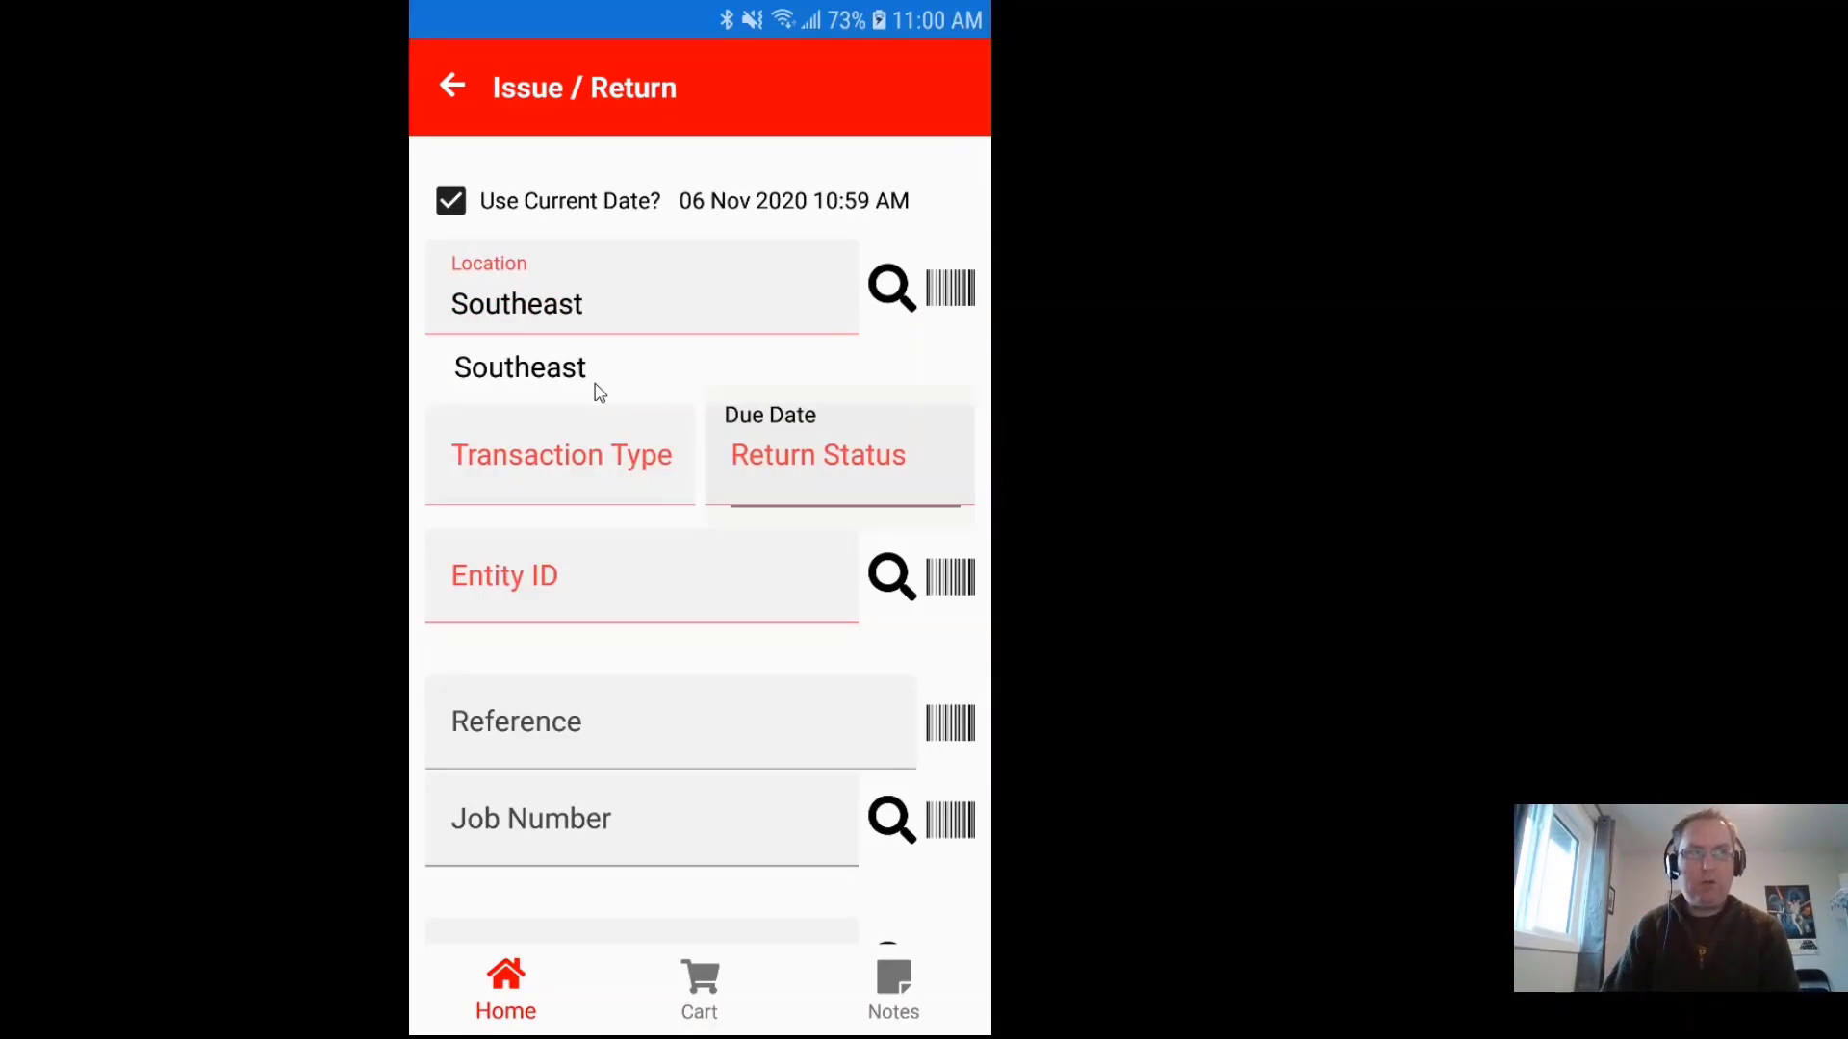
Step: Set the transaction type to Issue and enter the recipient's entity ID
click(582, 490)
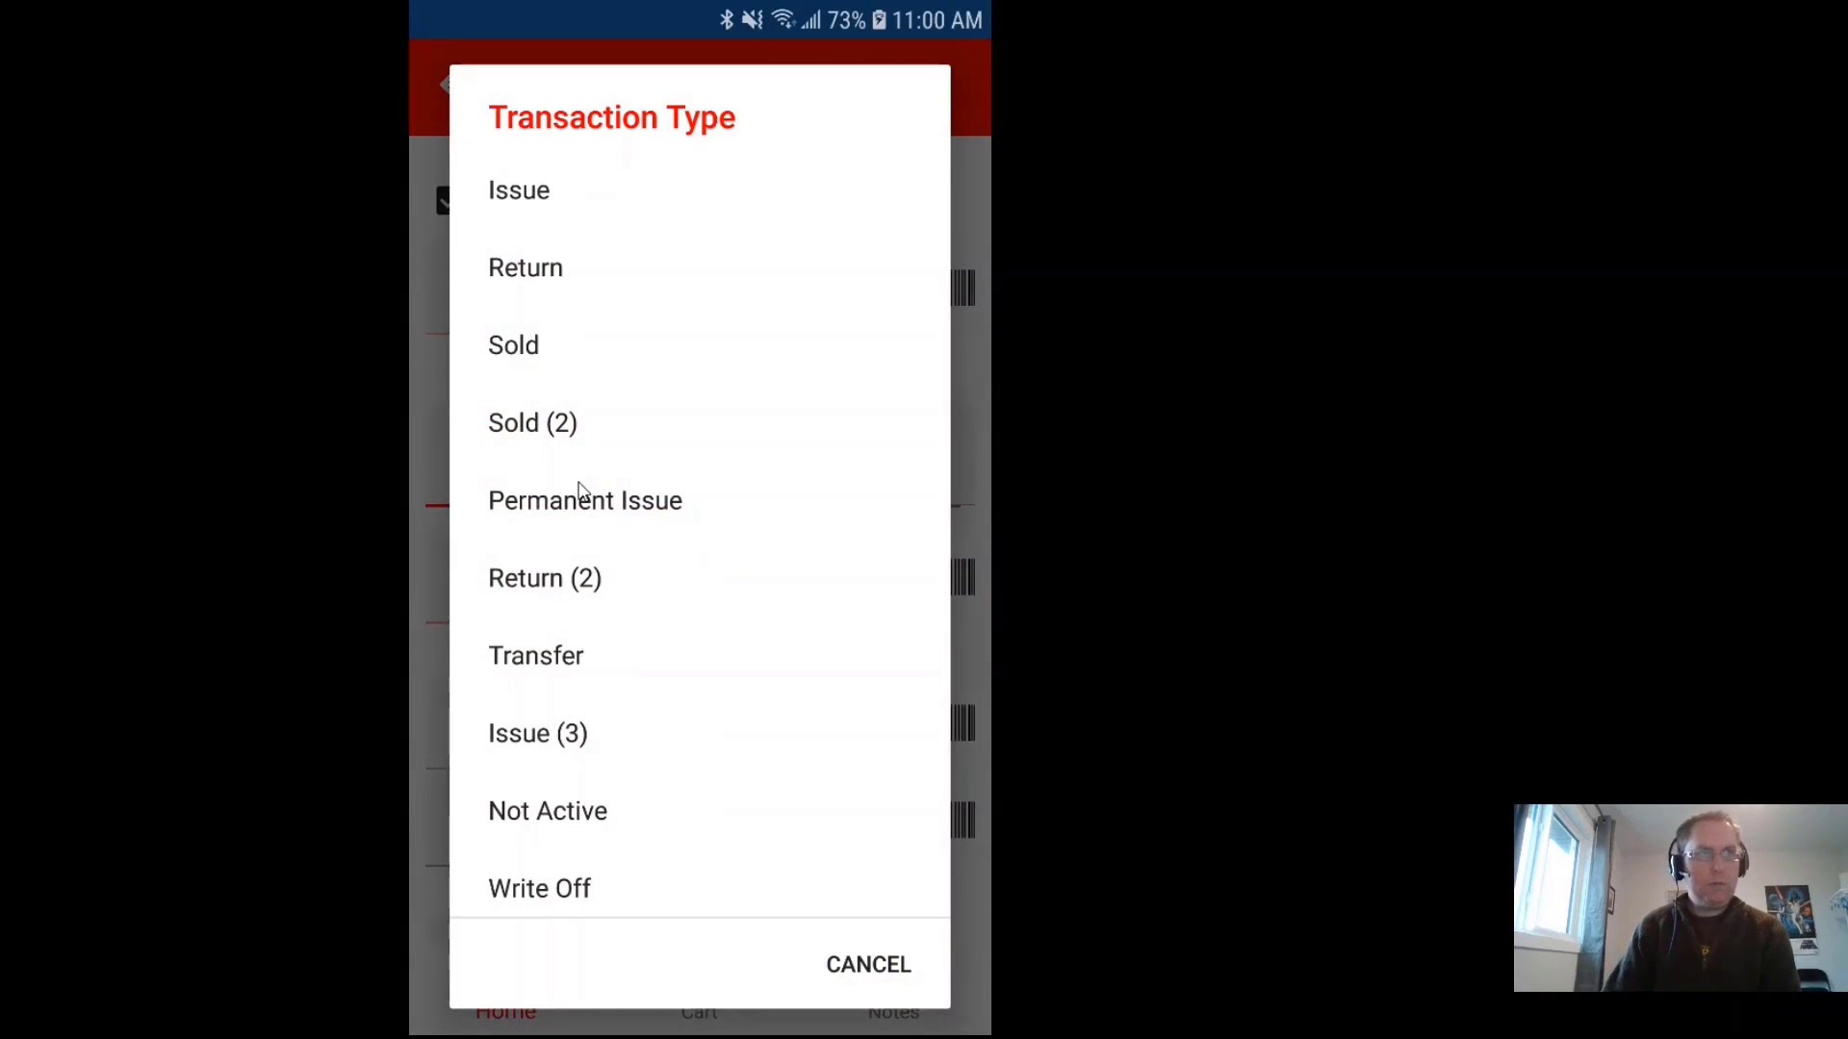
click(536, 197)
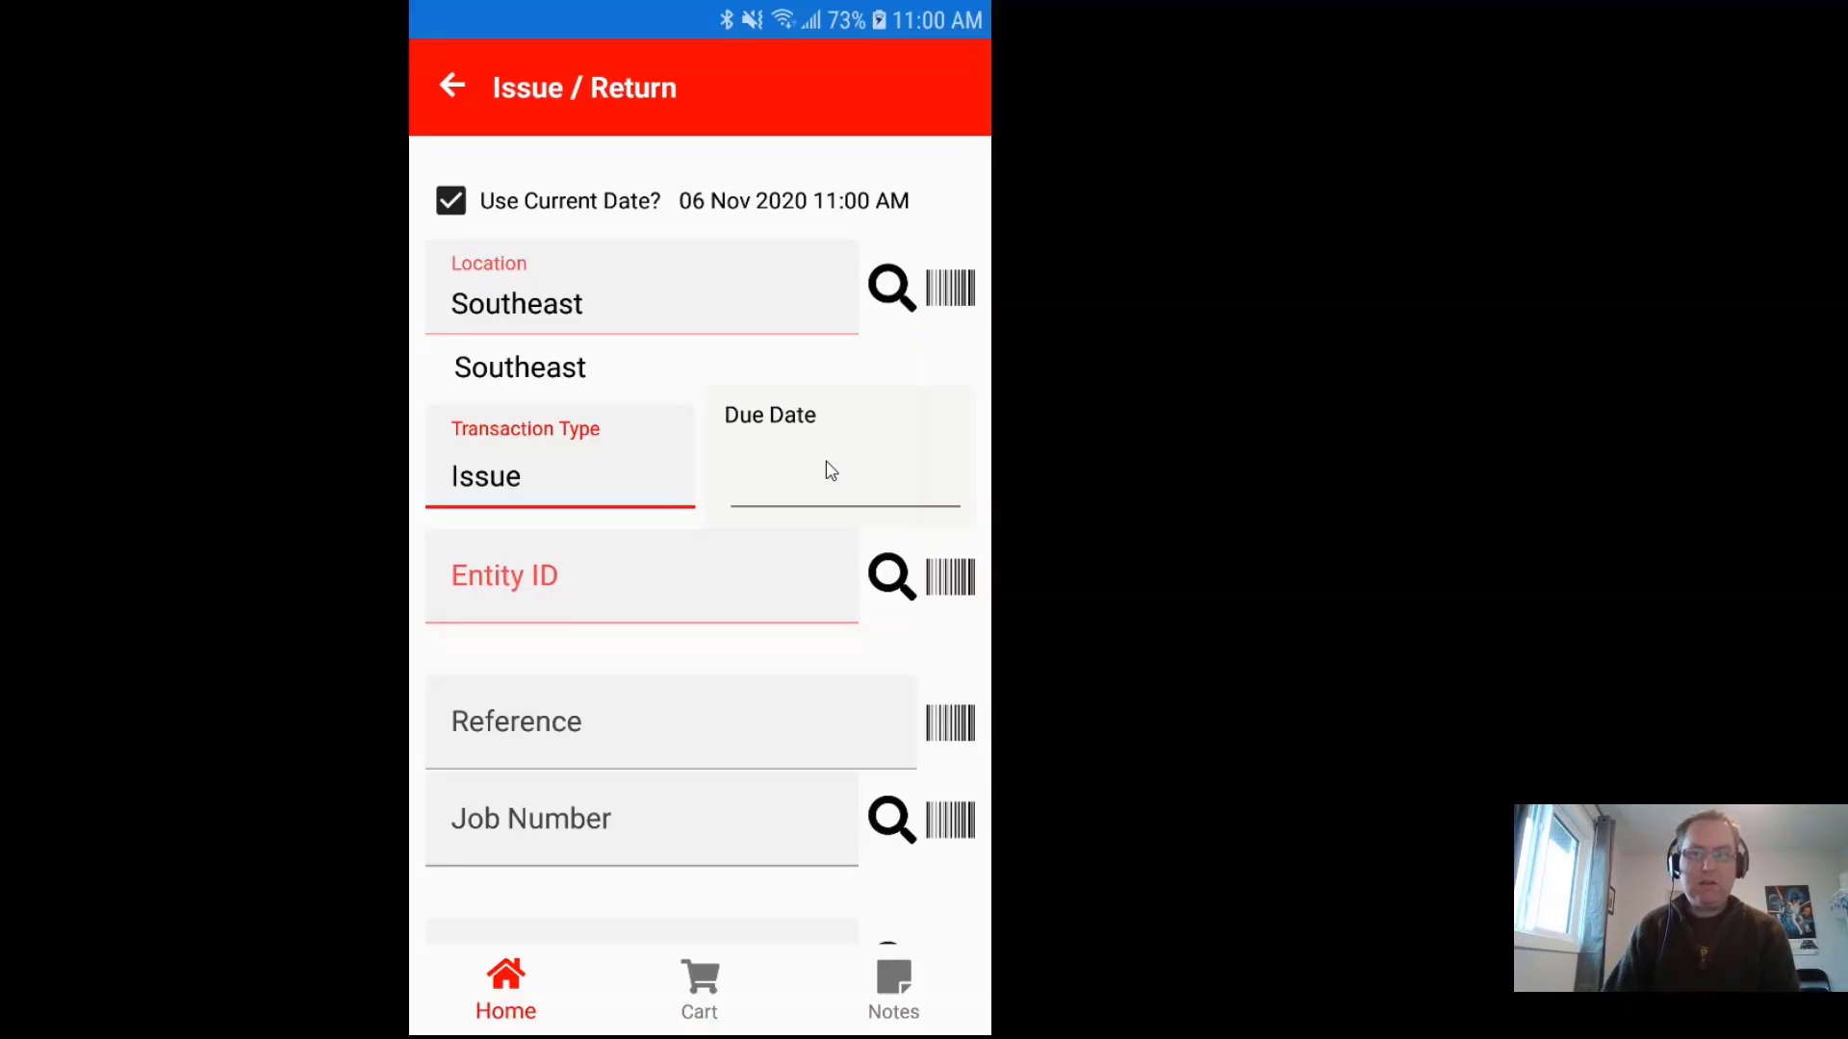
click(539, 613)
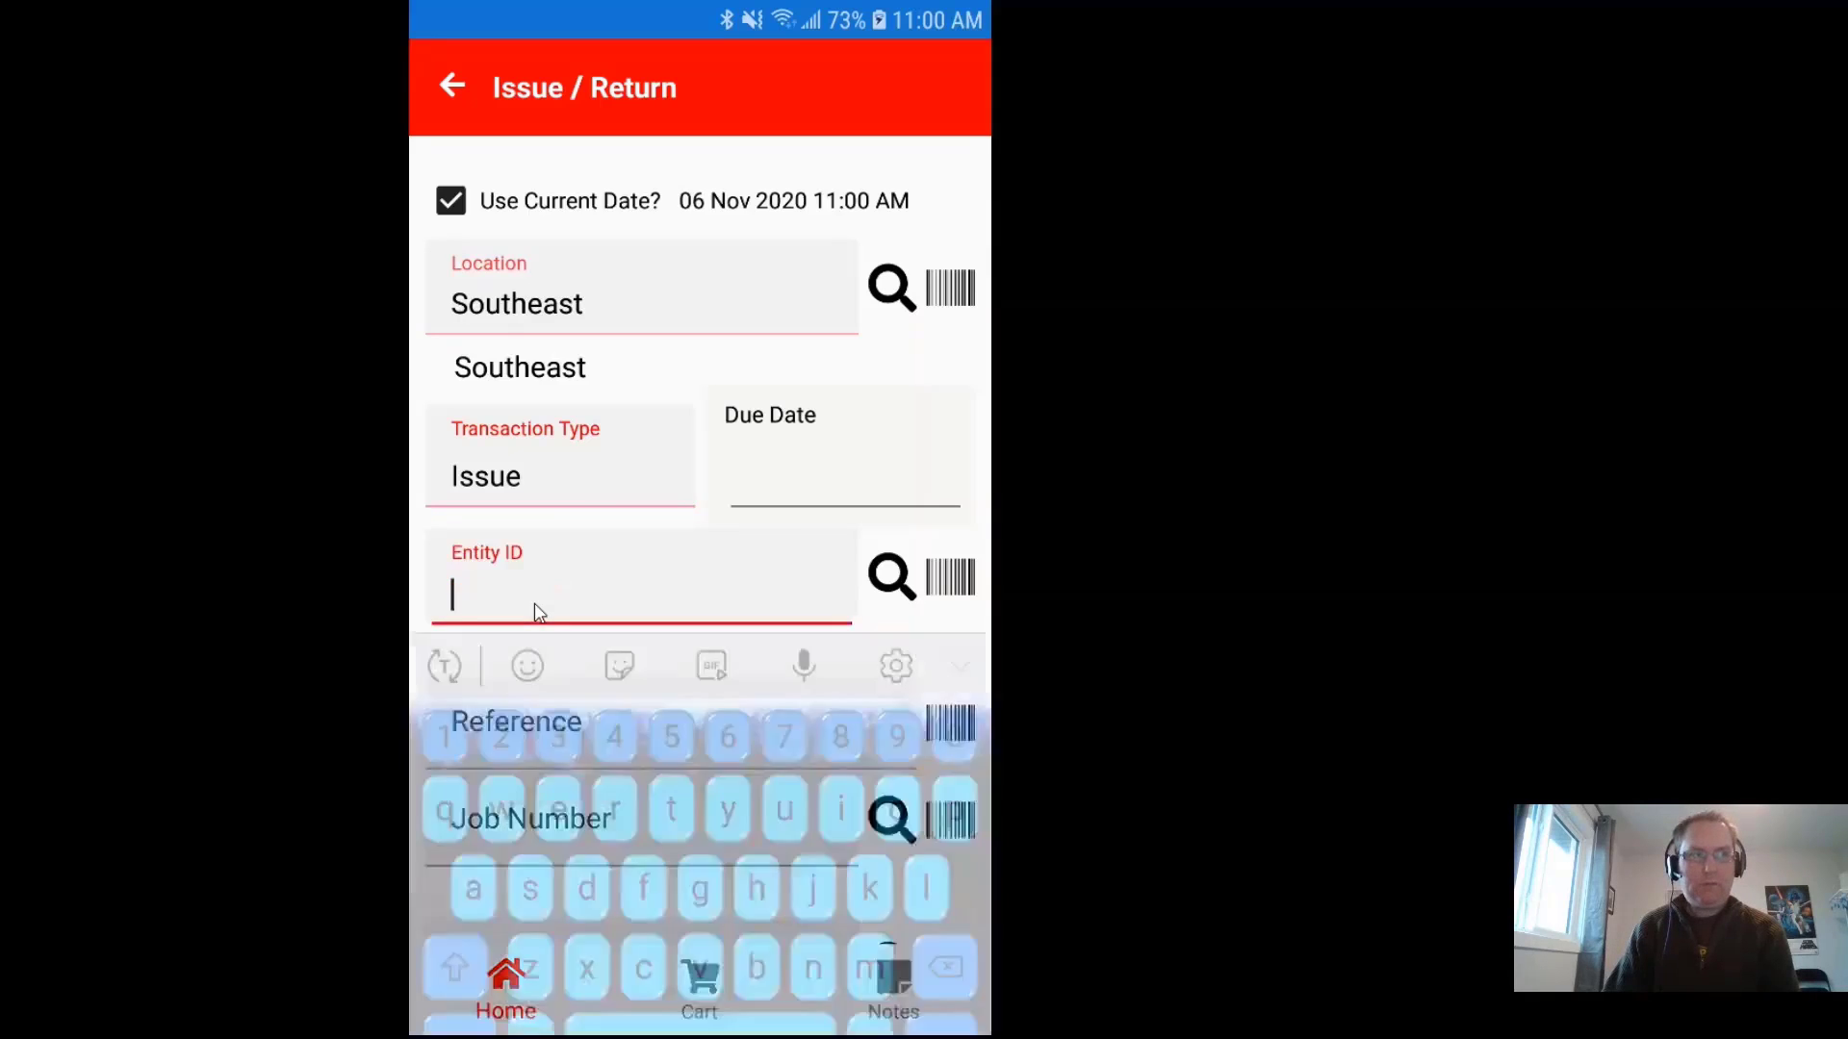
text(431187)
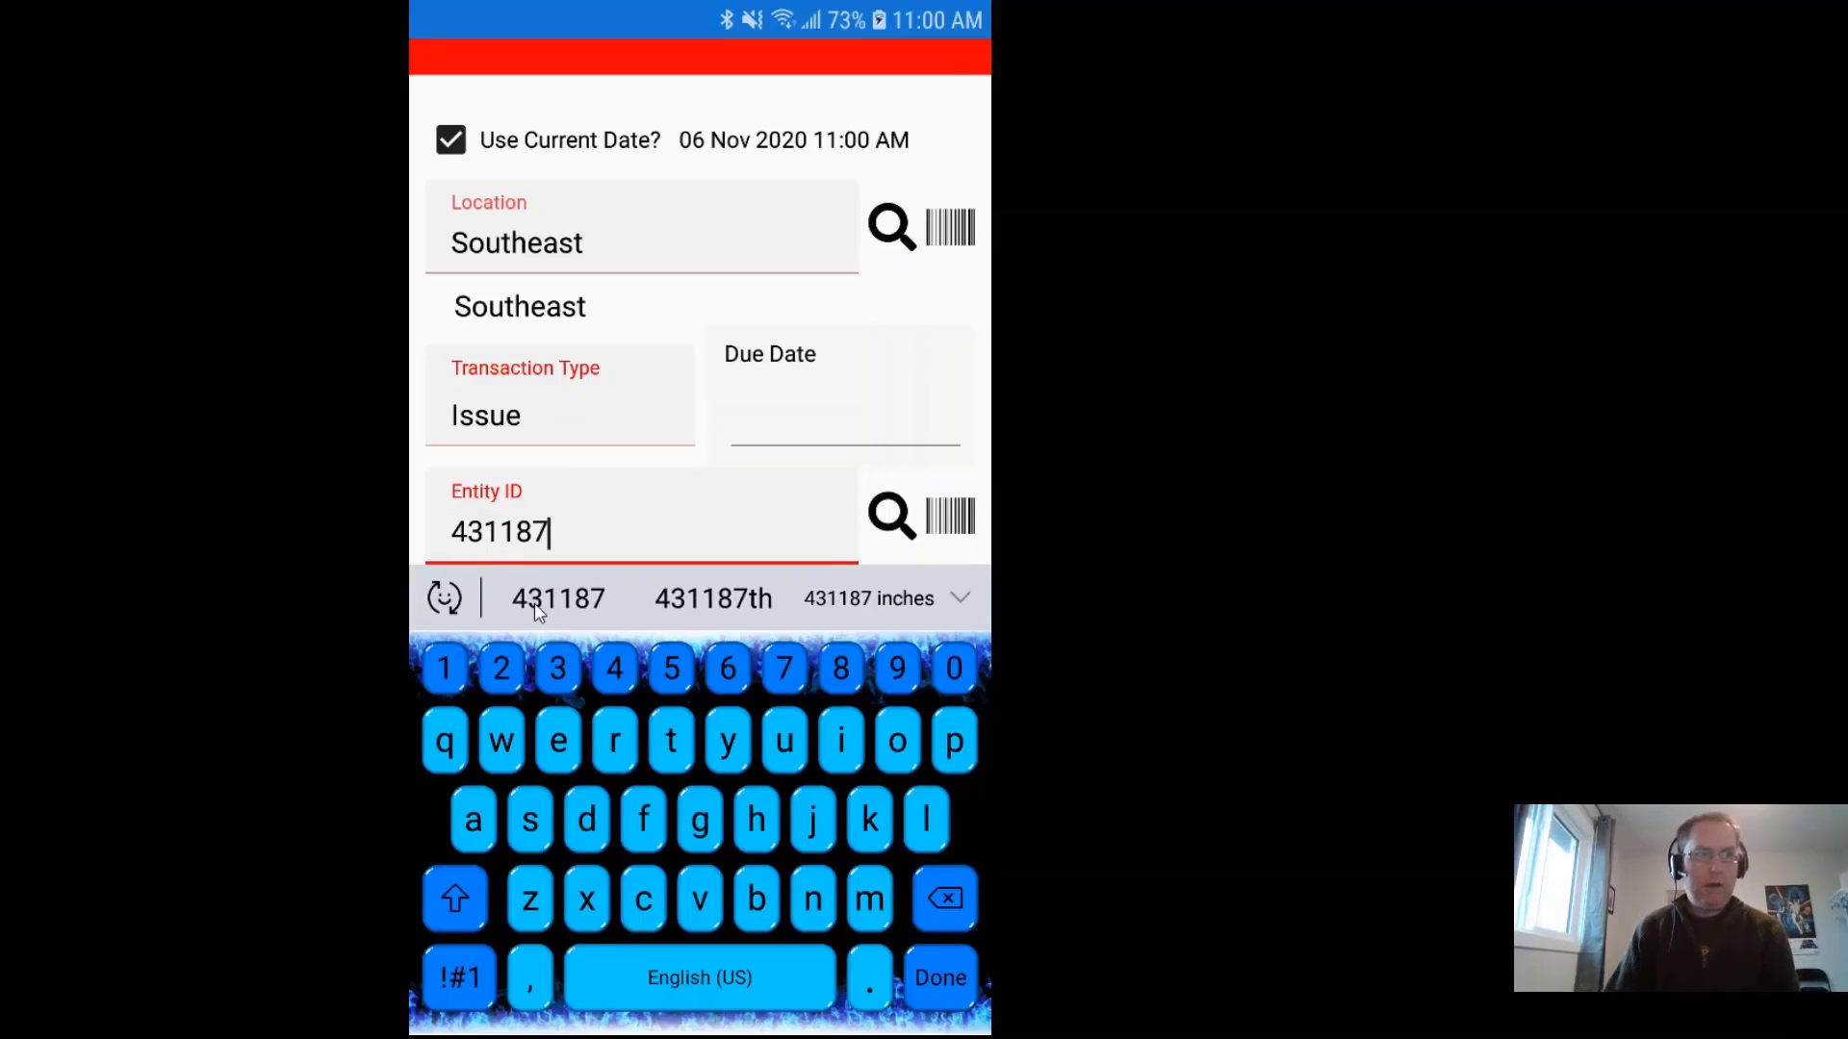
click(940, 979)
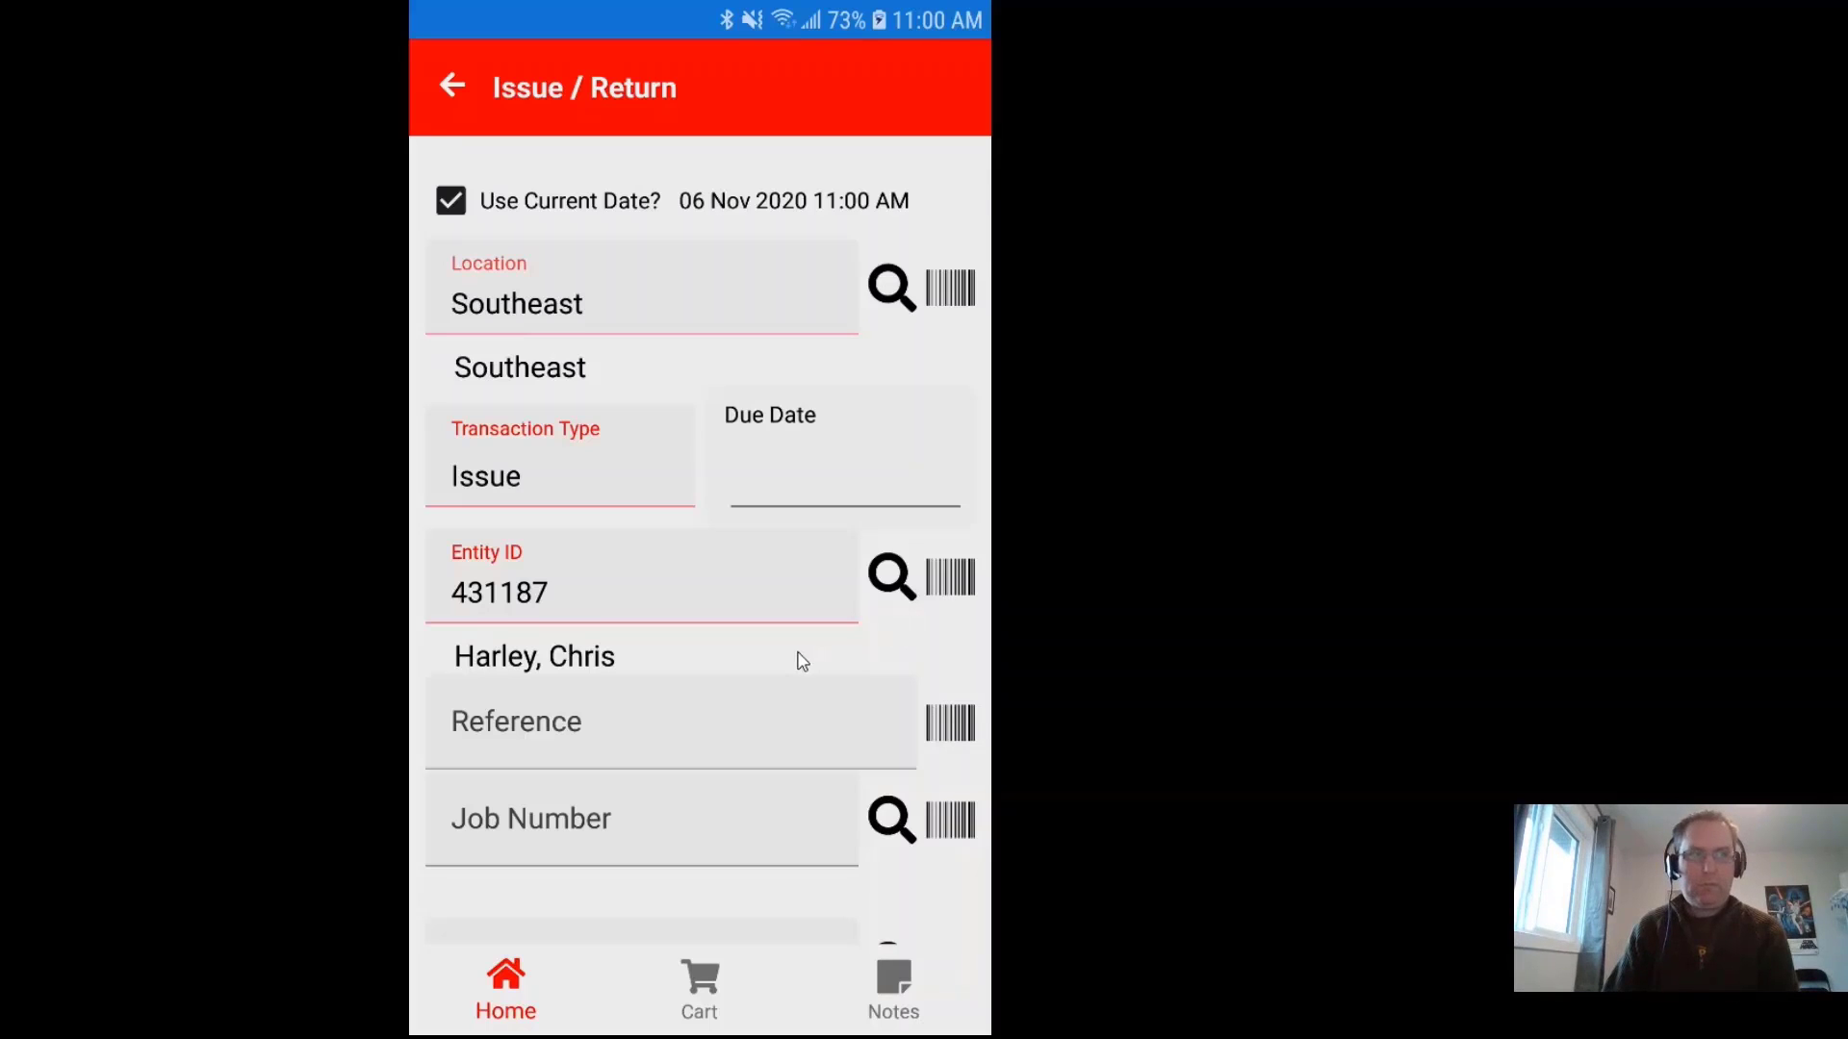
scroll(804, 662, down, 1)
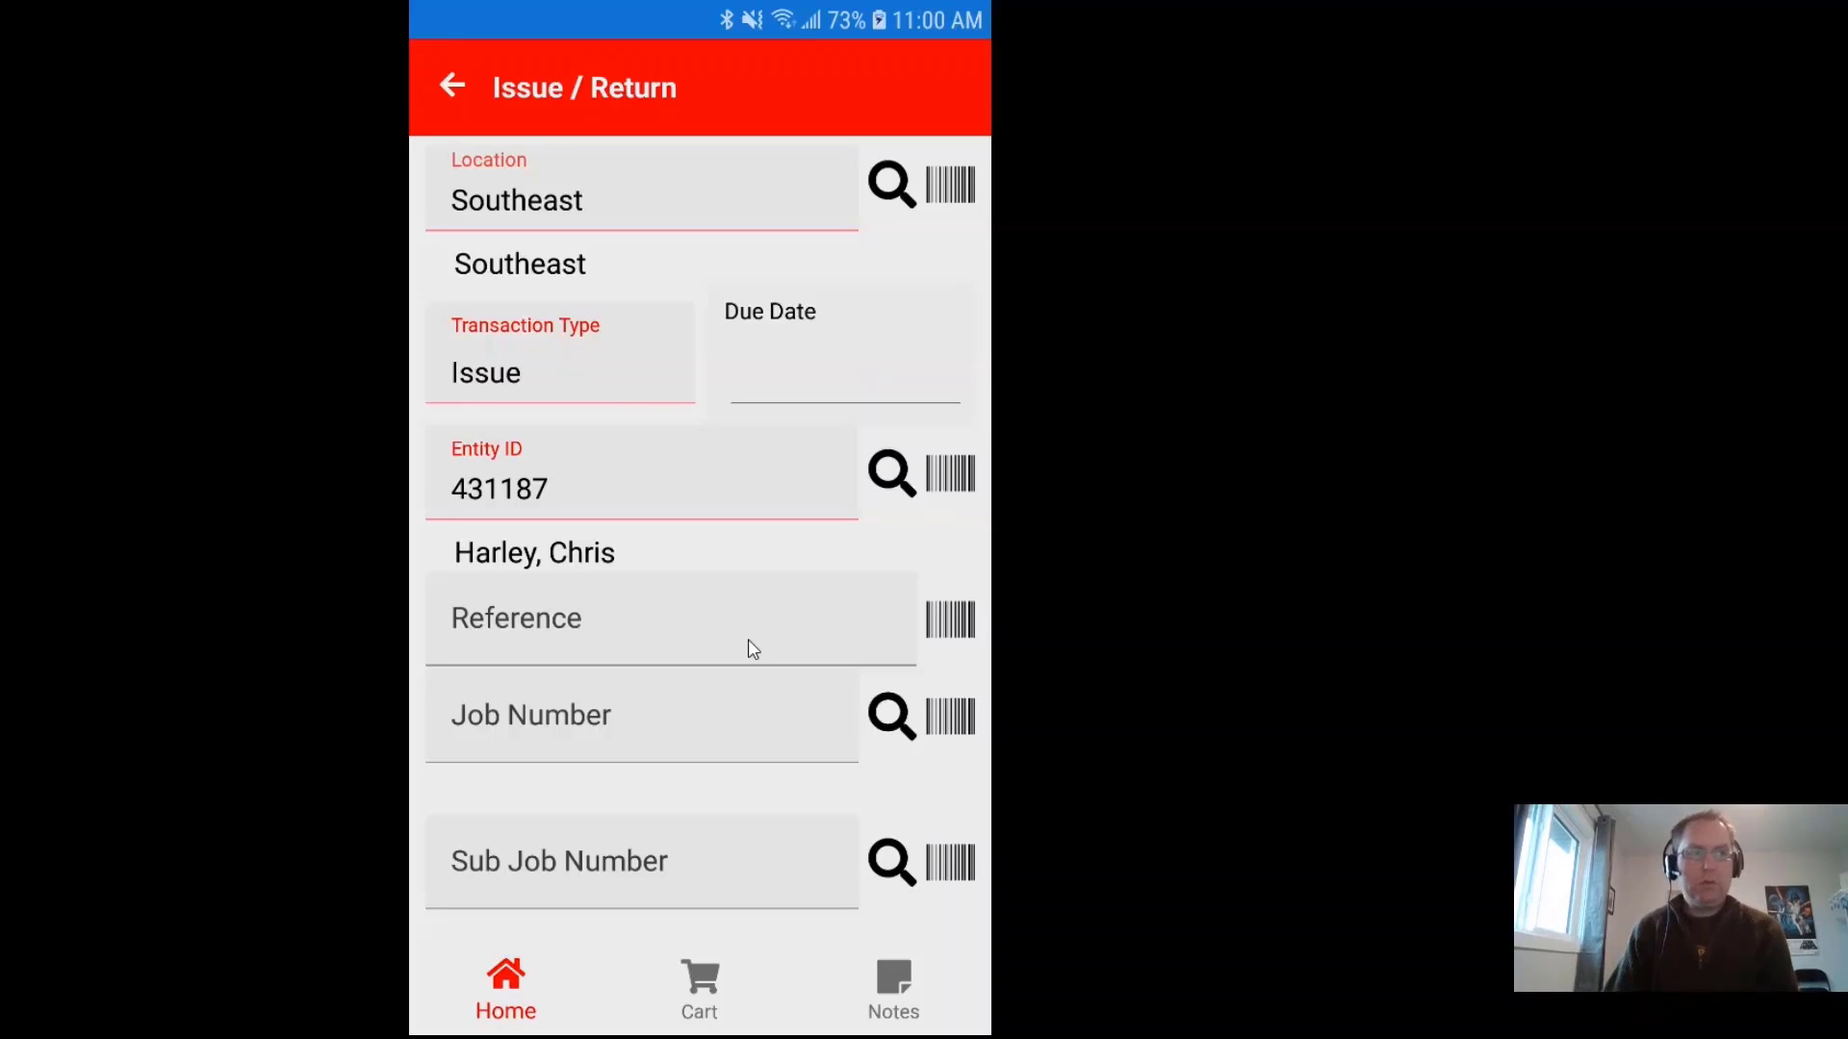
scroll(750, 642, down, 2)
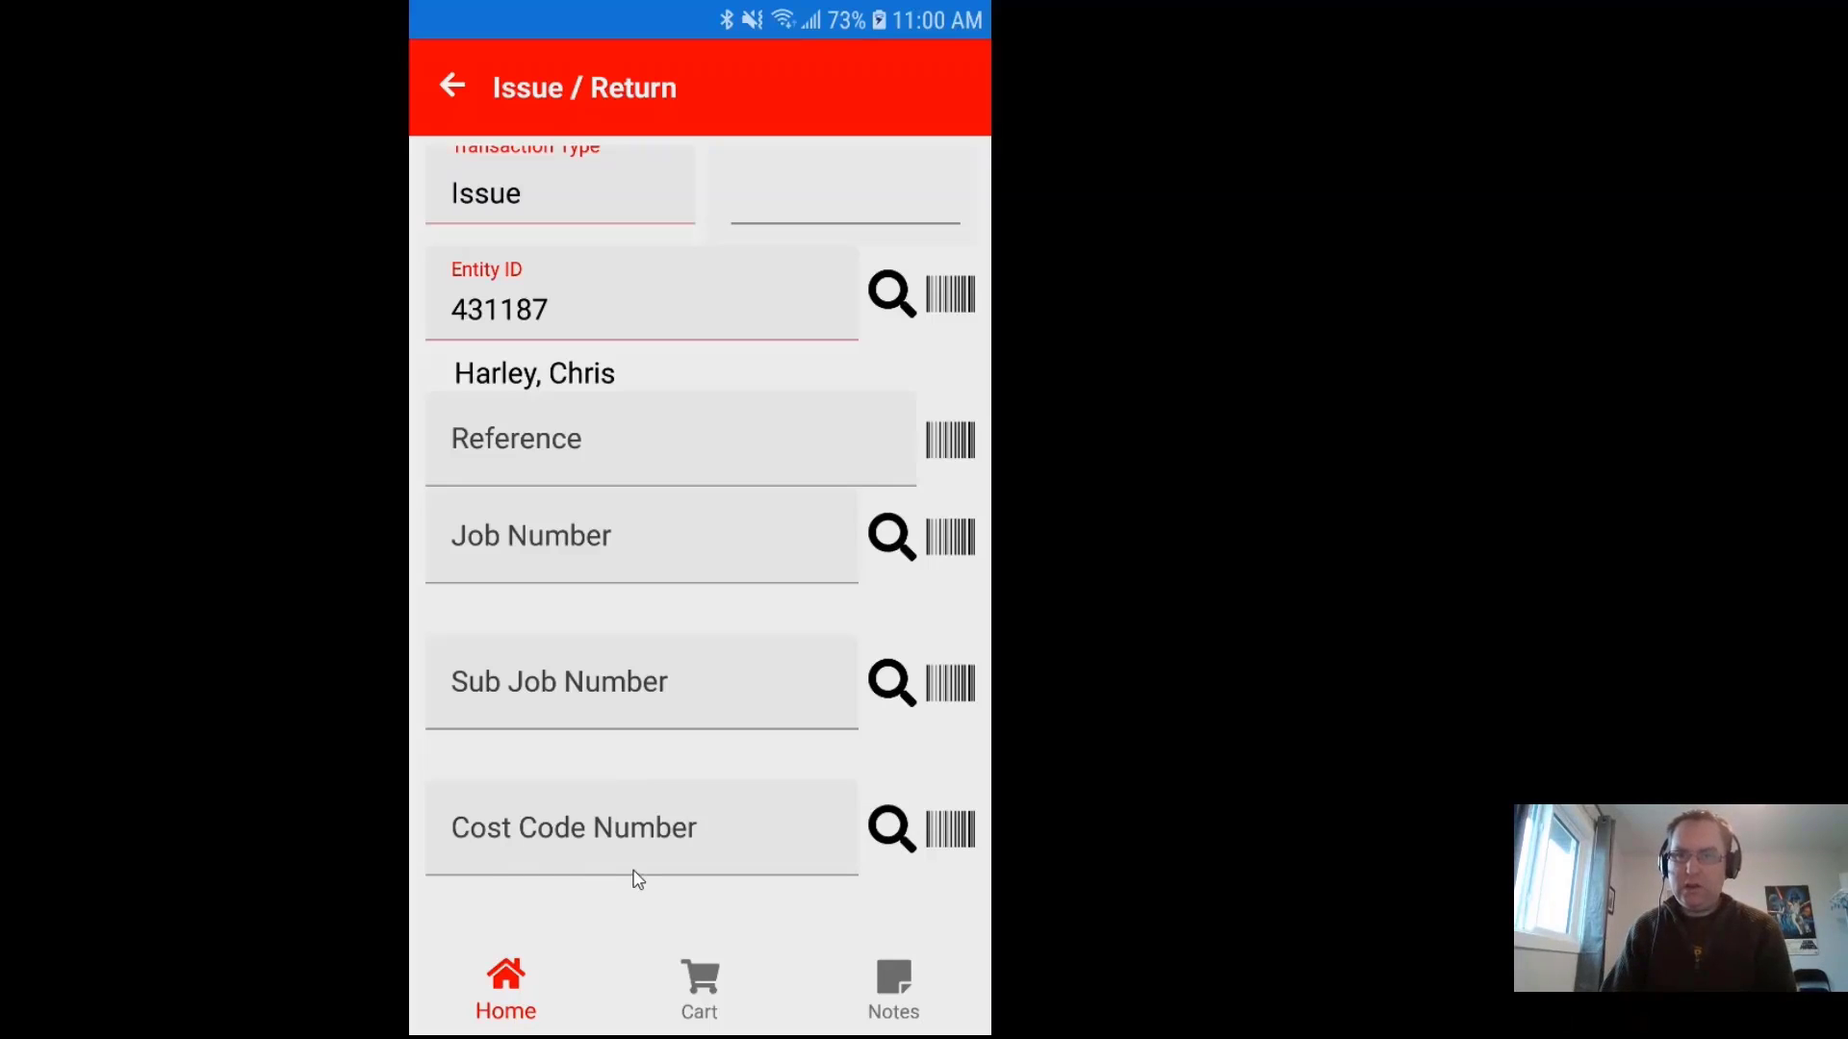
Step: Search the inventory for 'pen' and add Pencils (PNCL-001) to the cart
click(702, 984)
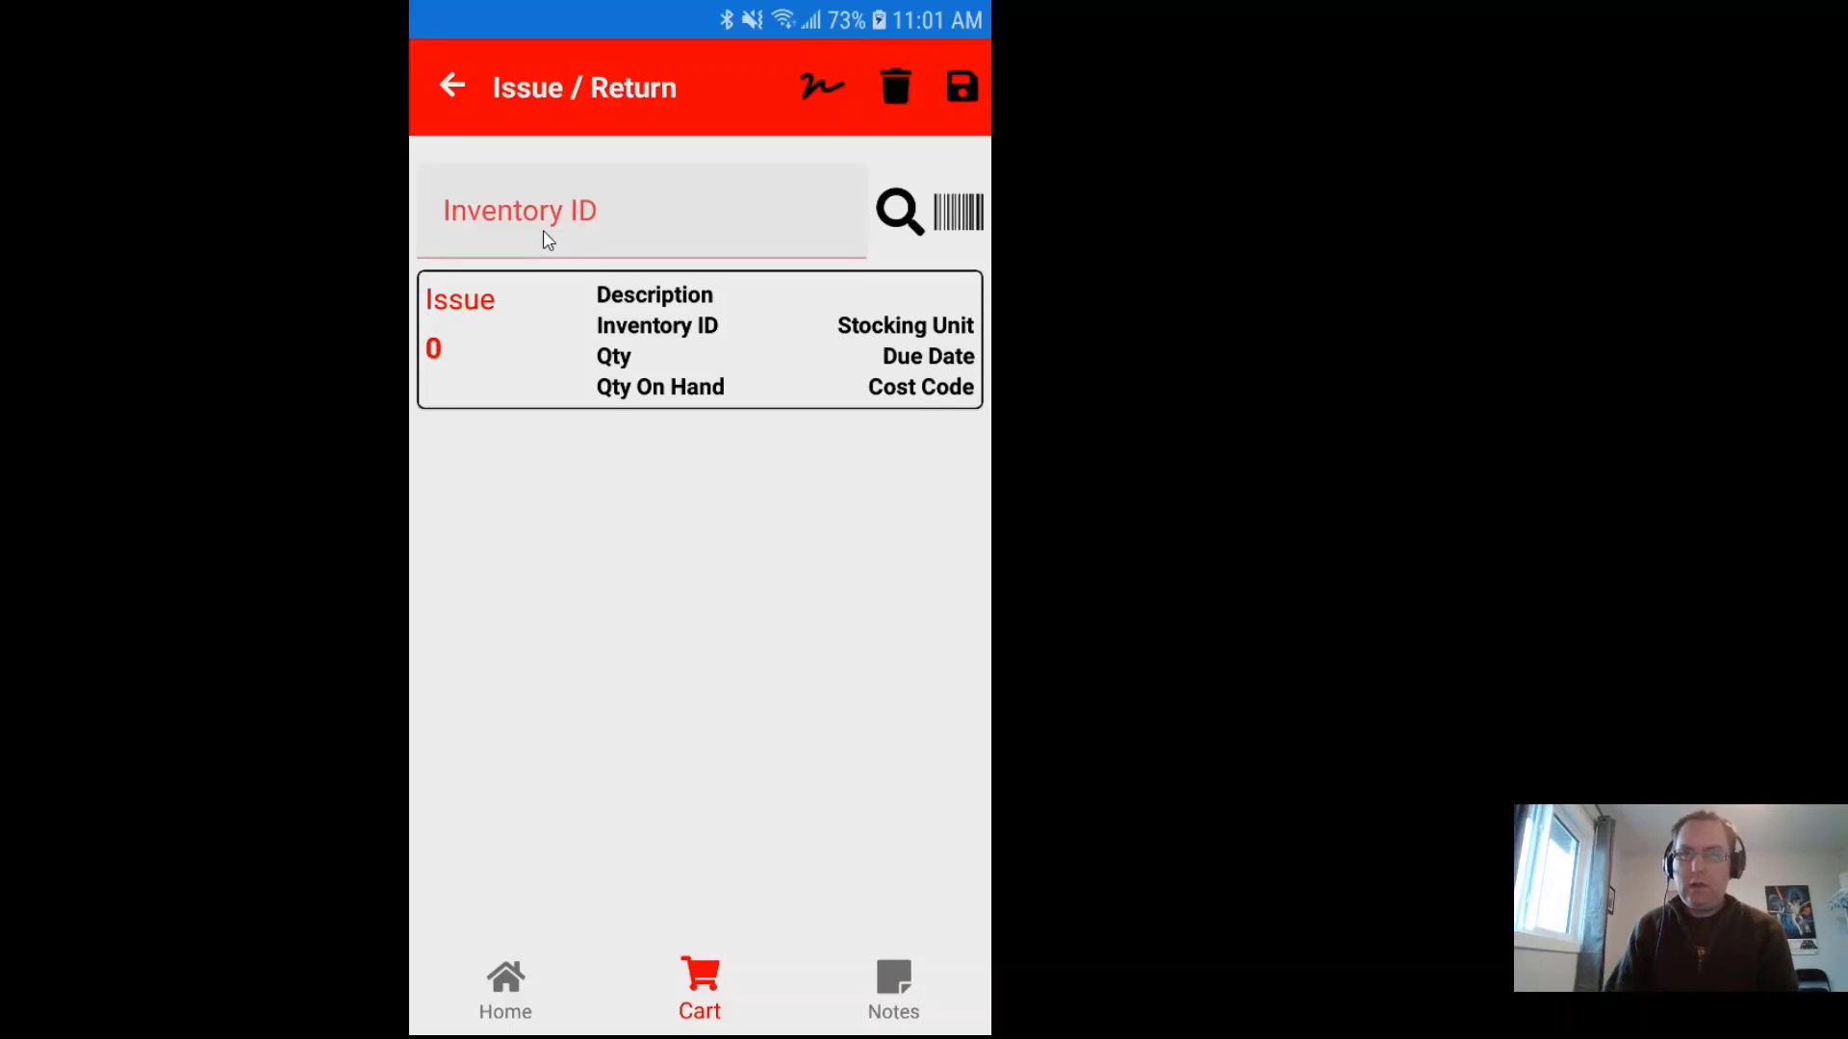
click(899, 211)
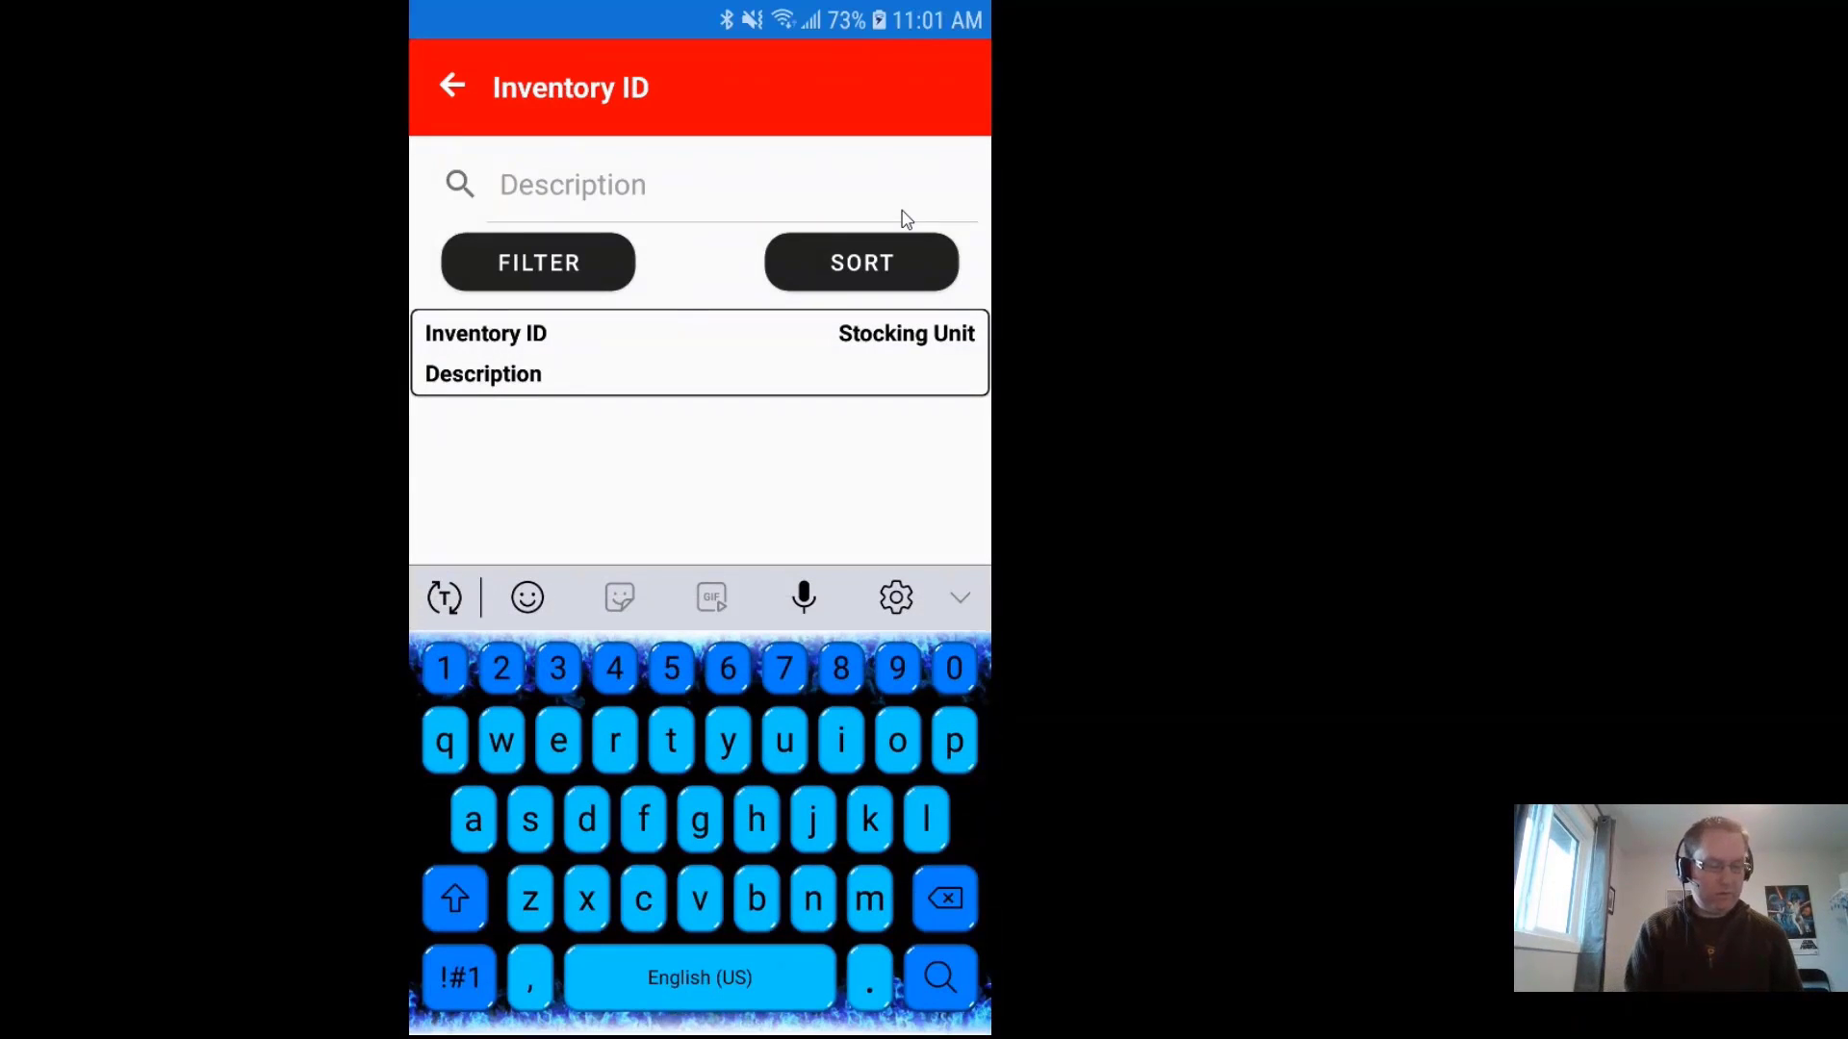
text(pen)
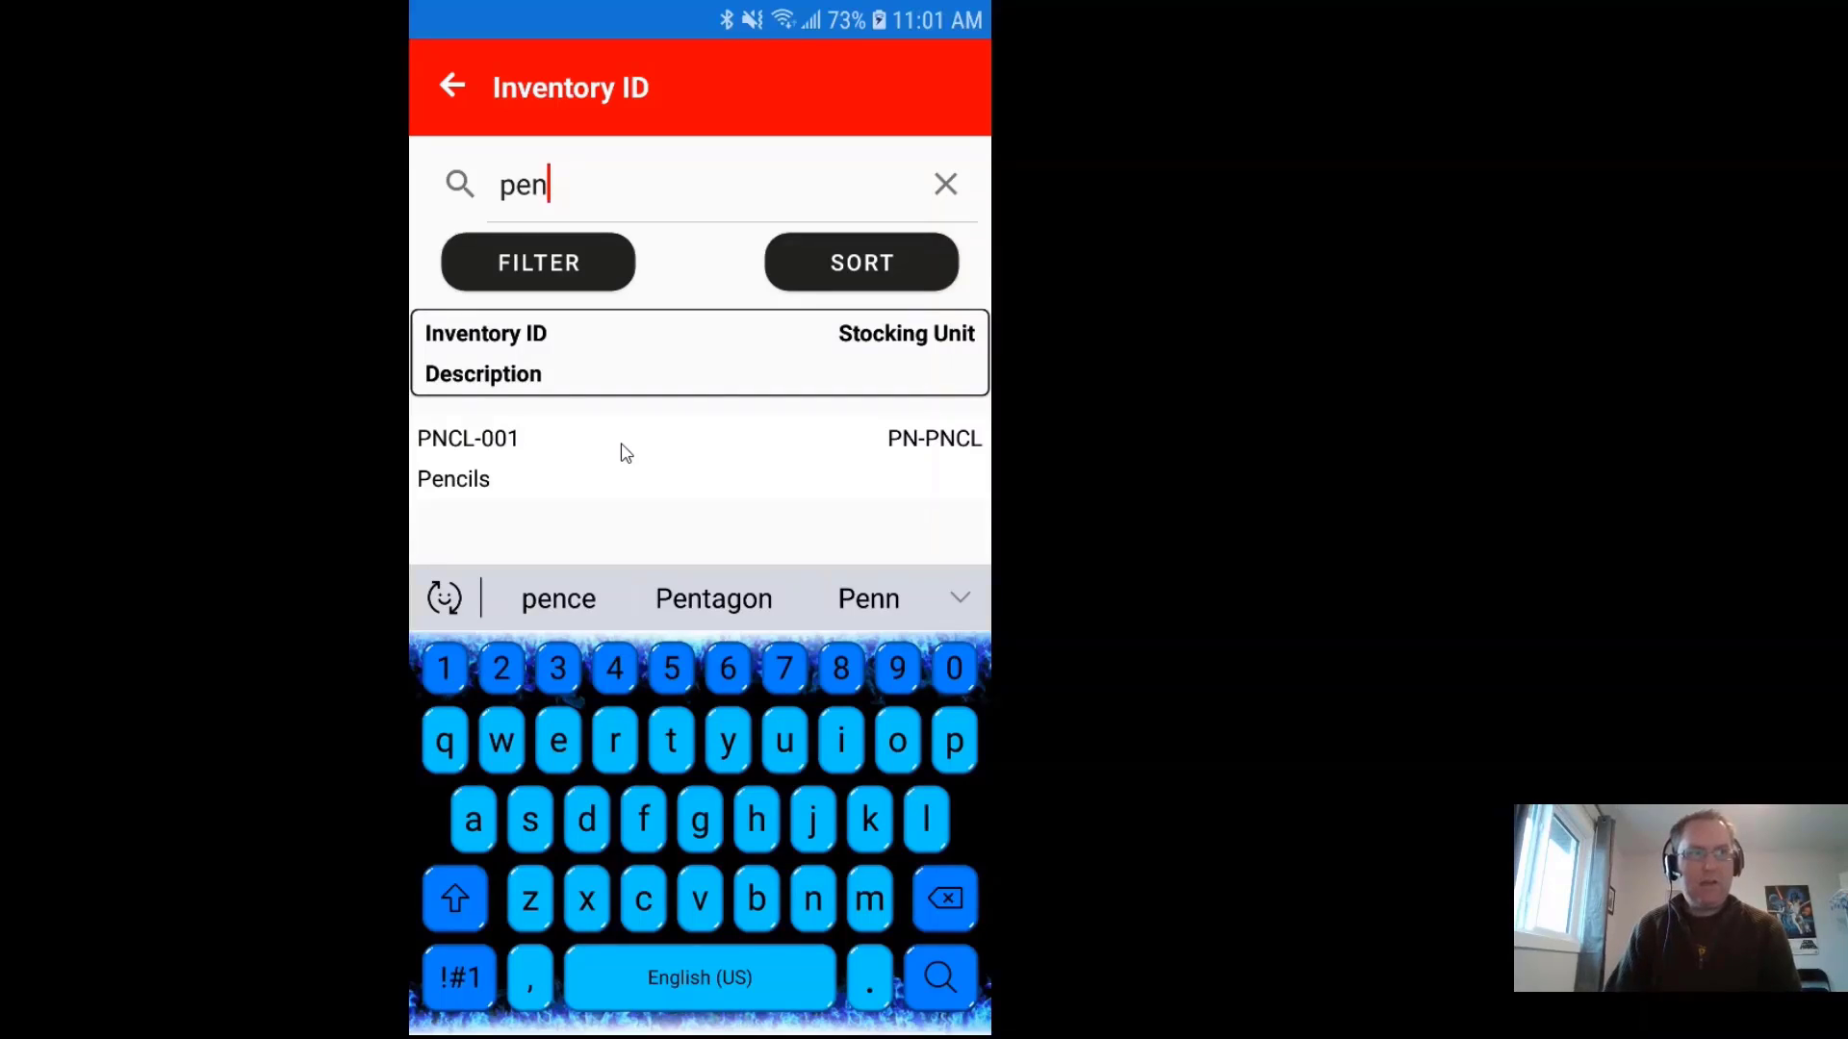
click(557, 435)
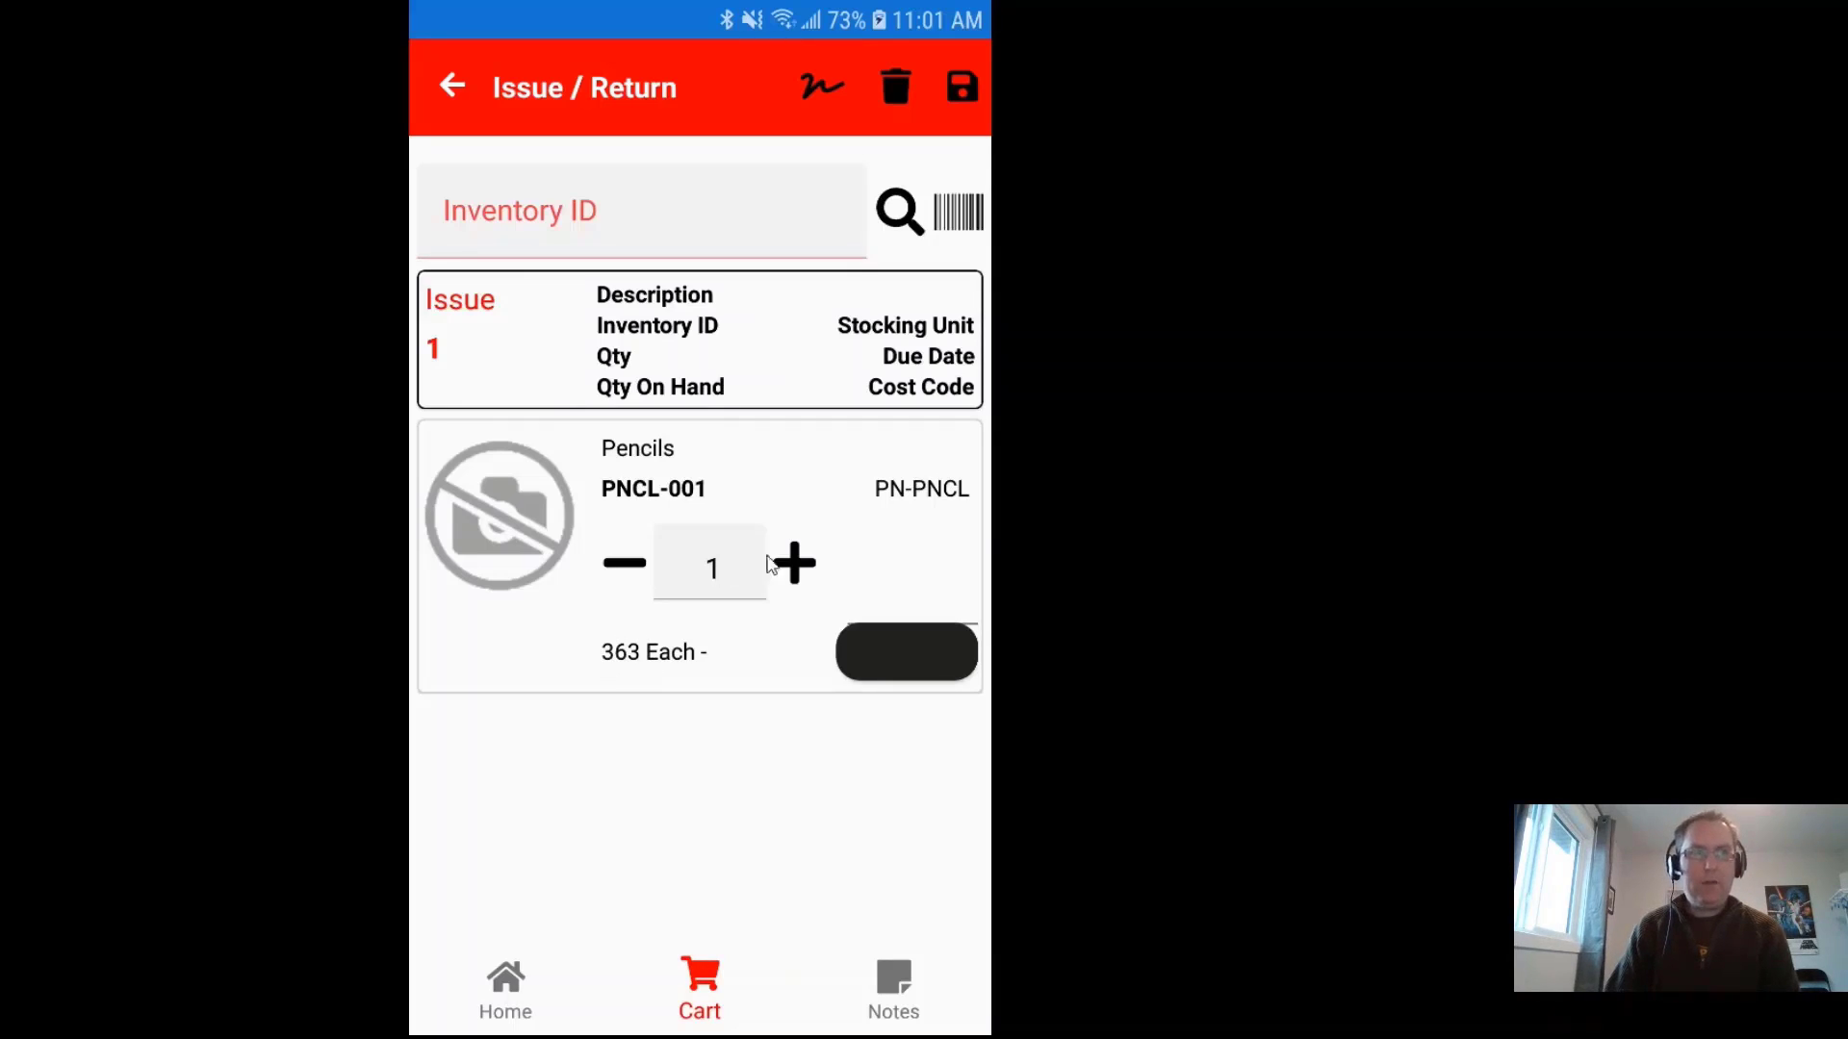
Step: Set the Pencils quantity to 4
click(796, 565)
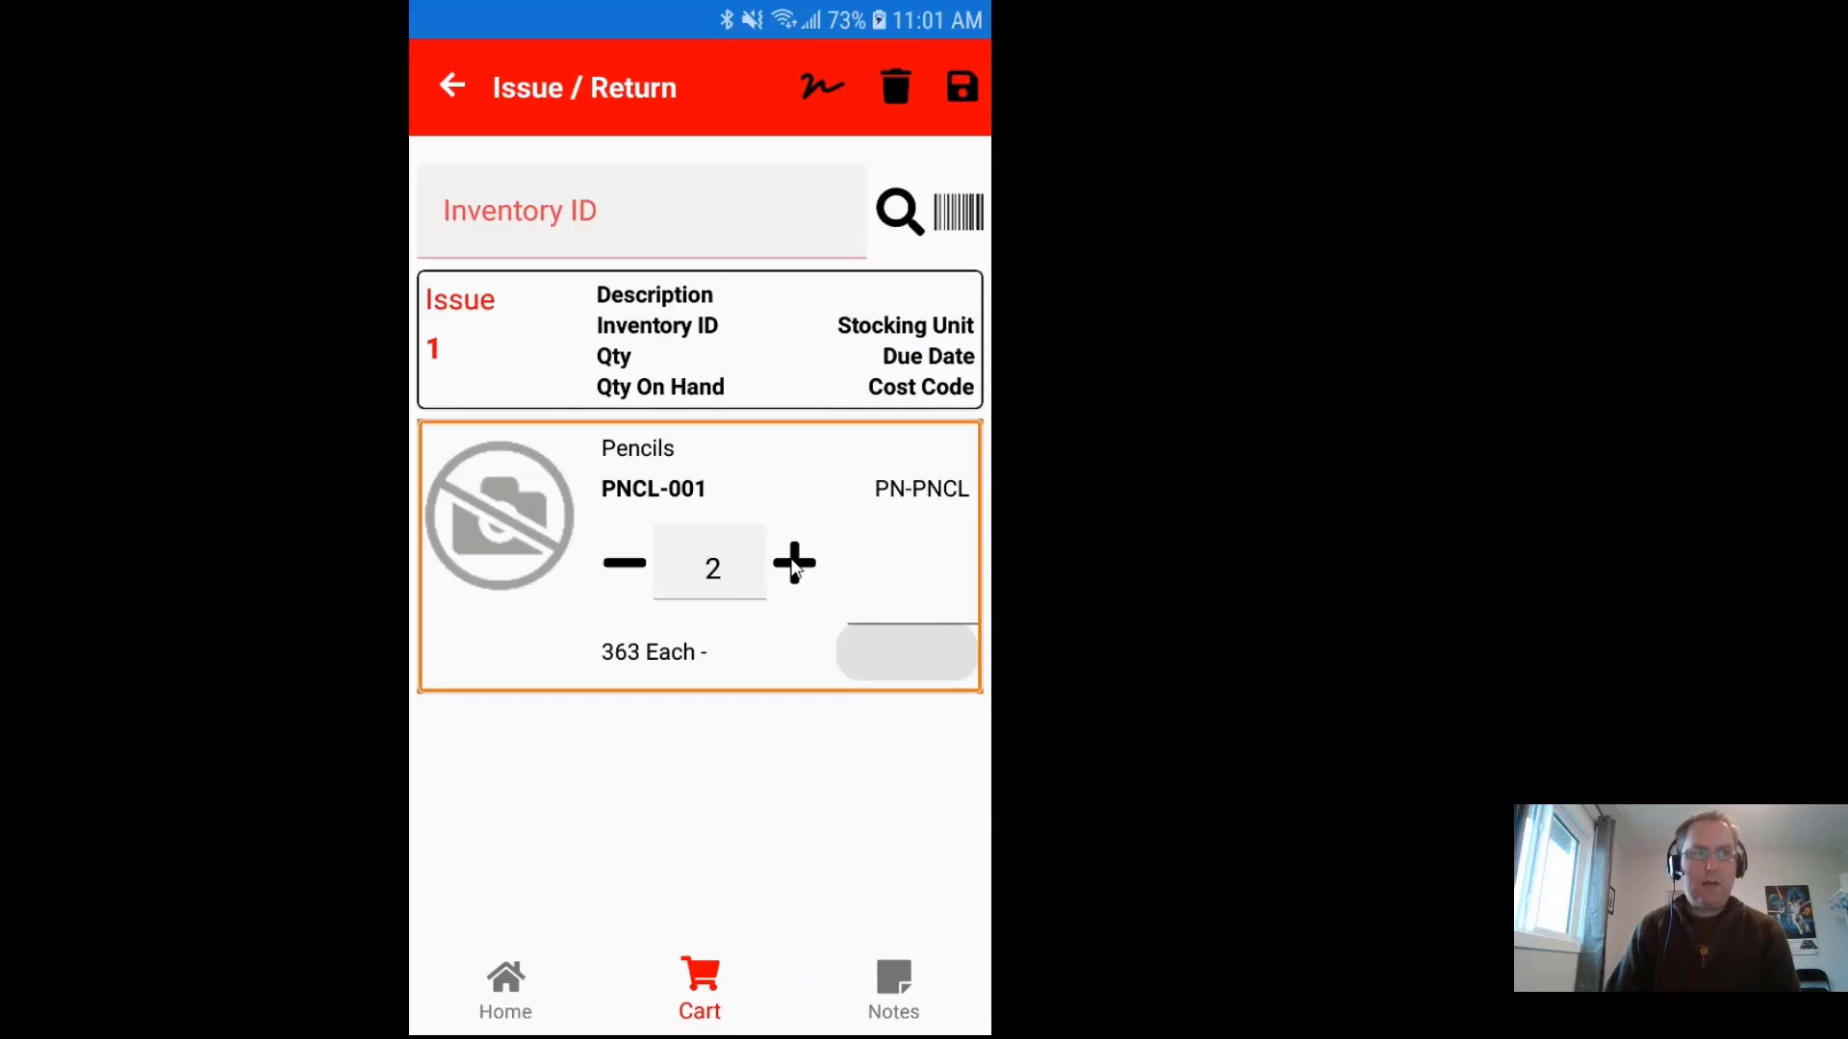
click(796, 566)
click(796, 565)
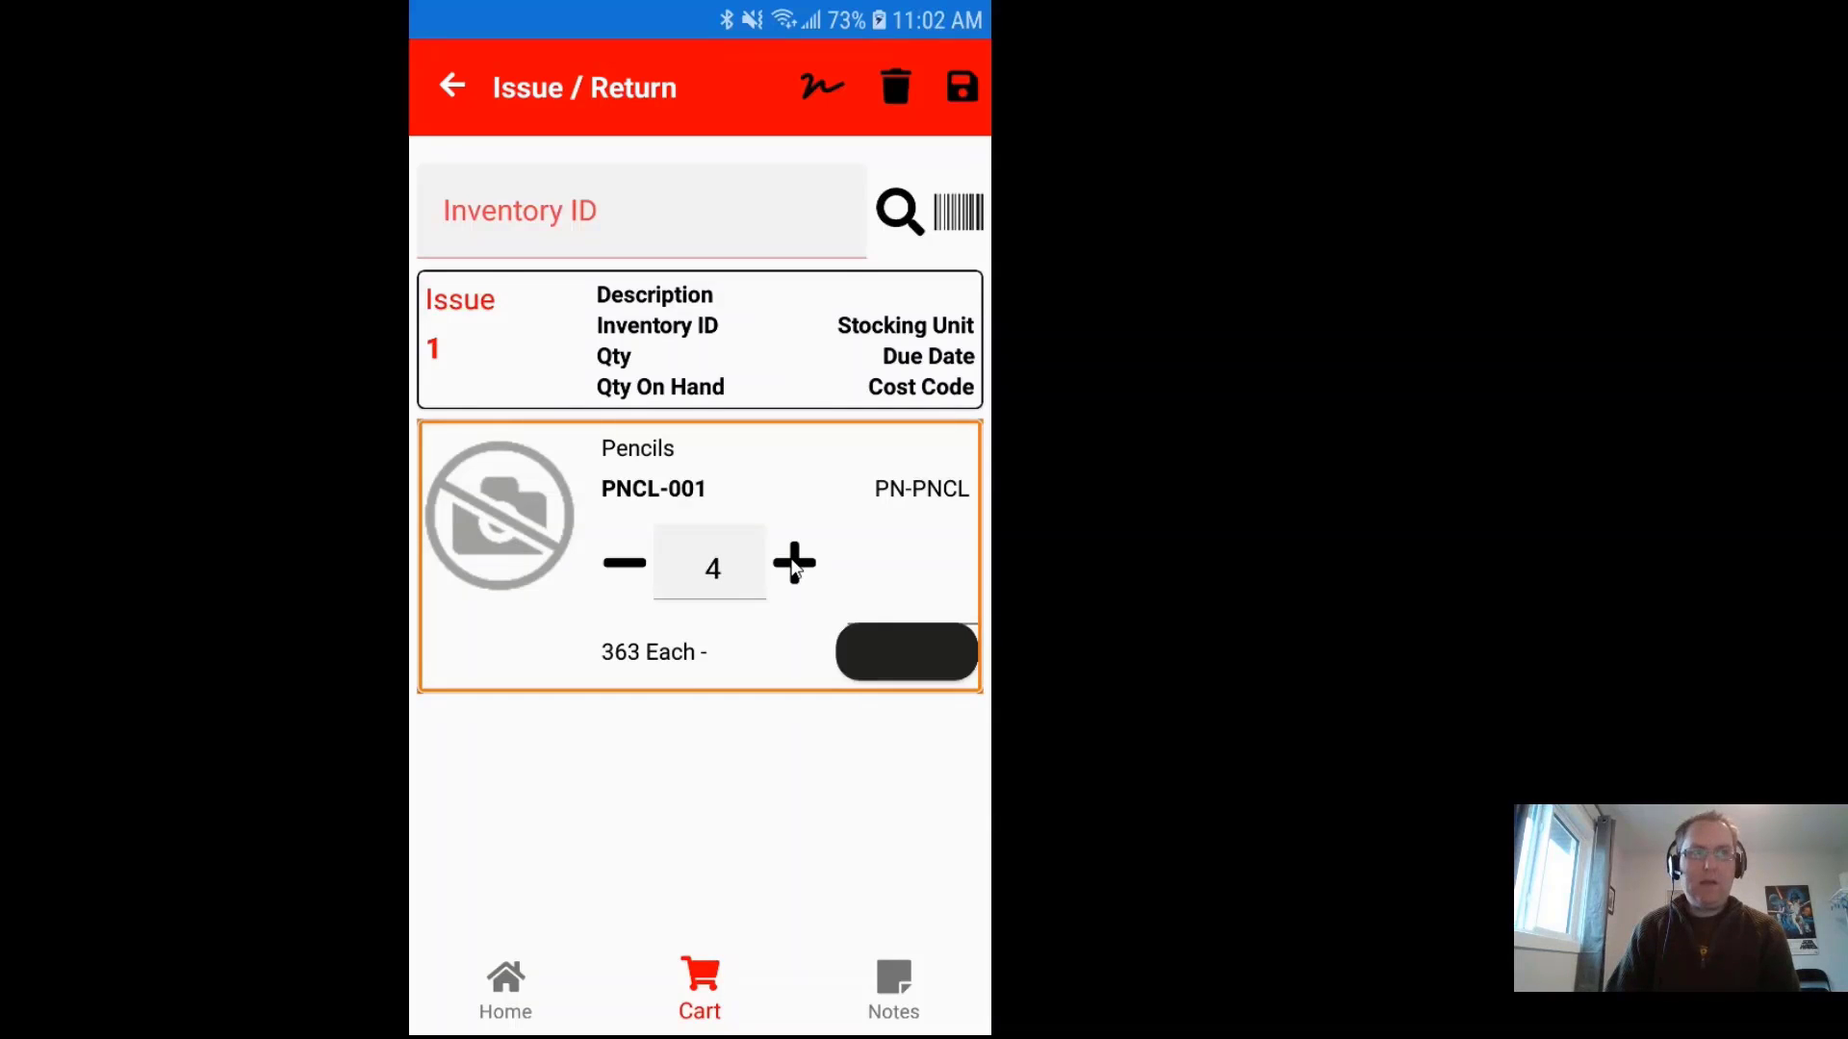
click(796, 566)
click(626, 567)
Step: Scan the 7 in. circular saw (431184) into the cart, accepting the certification warning, and review its details
click(743, 247)
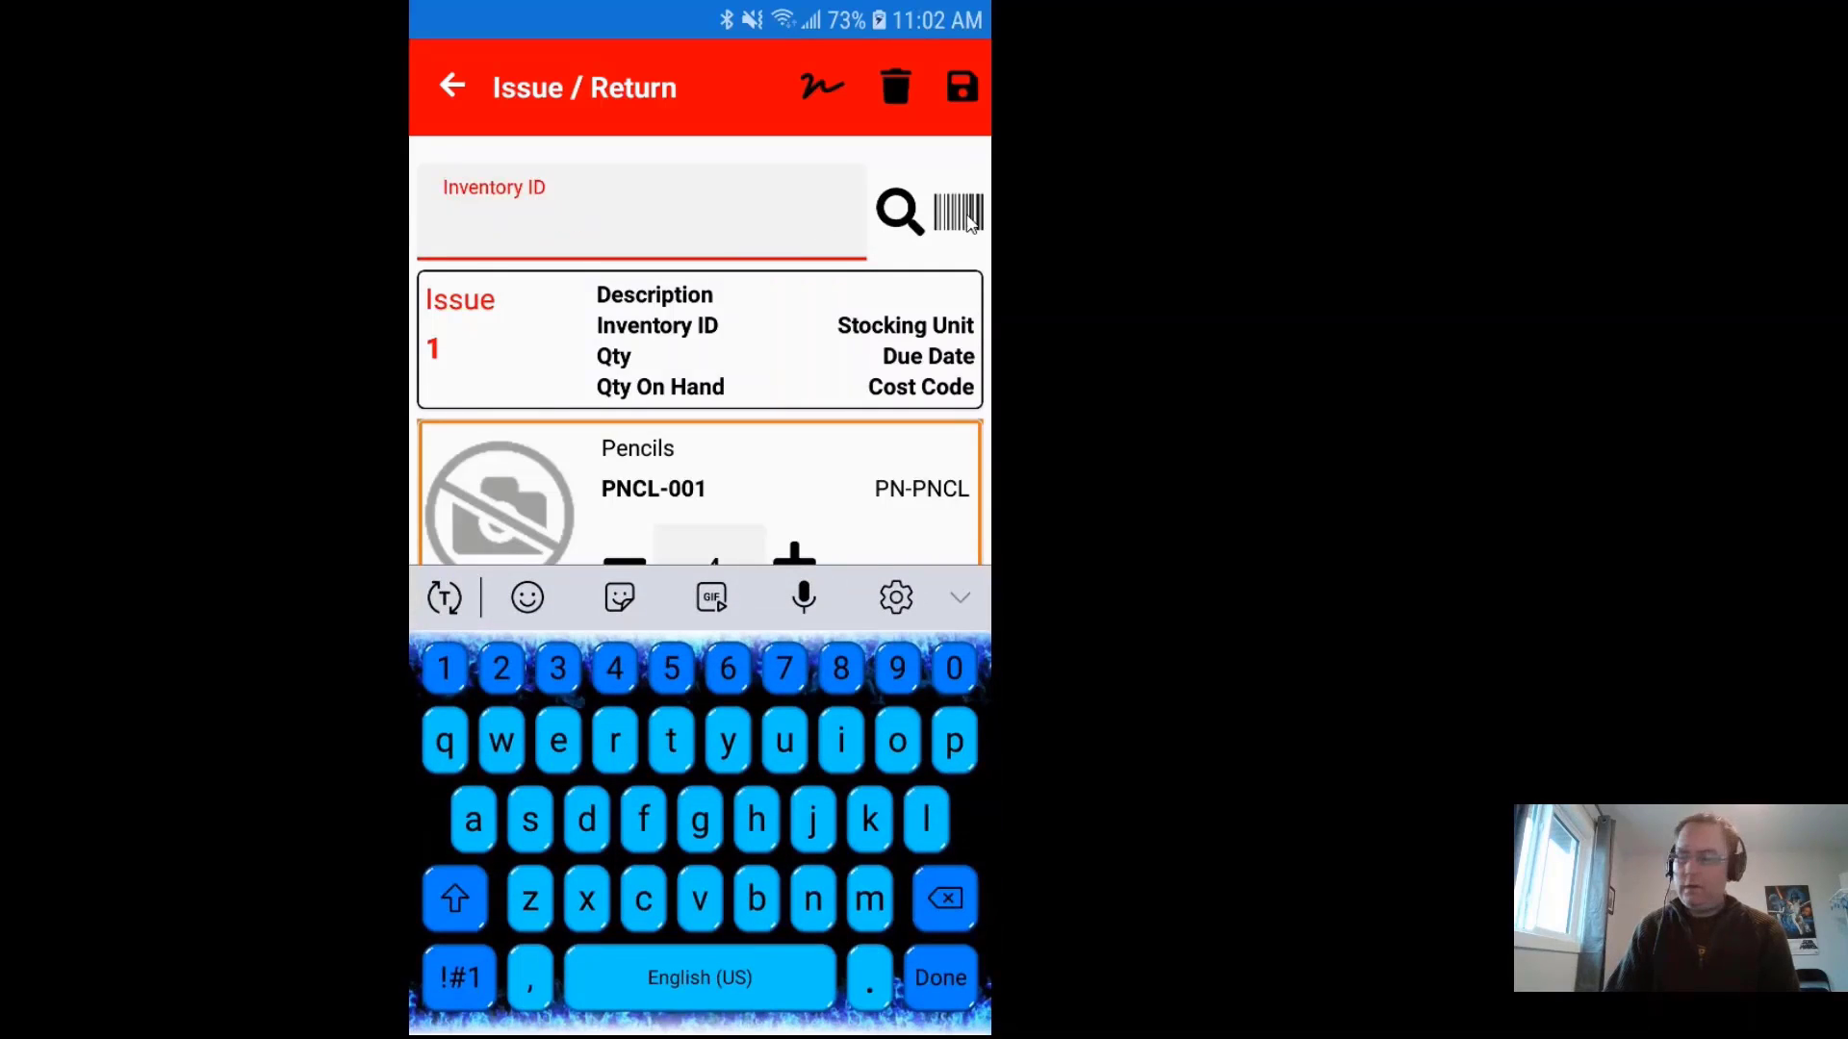
click(970, 222)
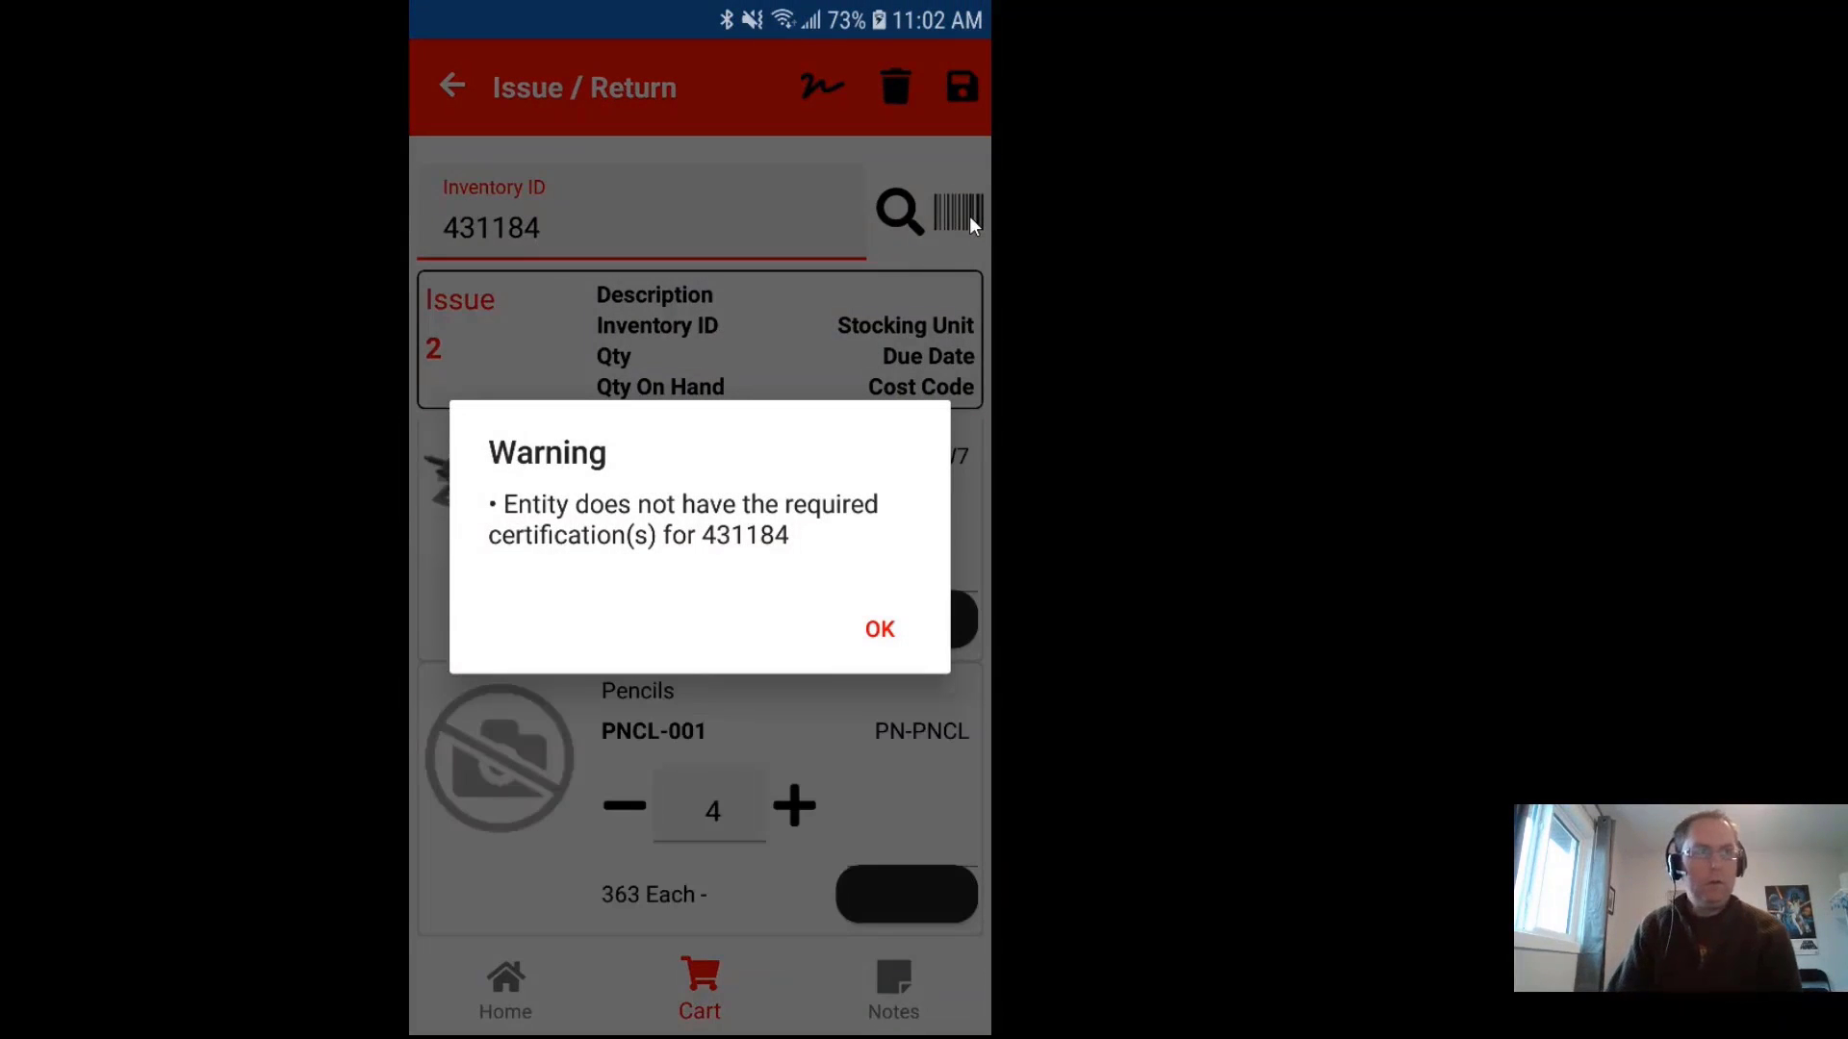
click(879, 631)
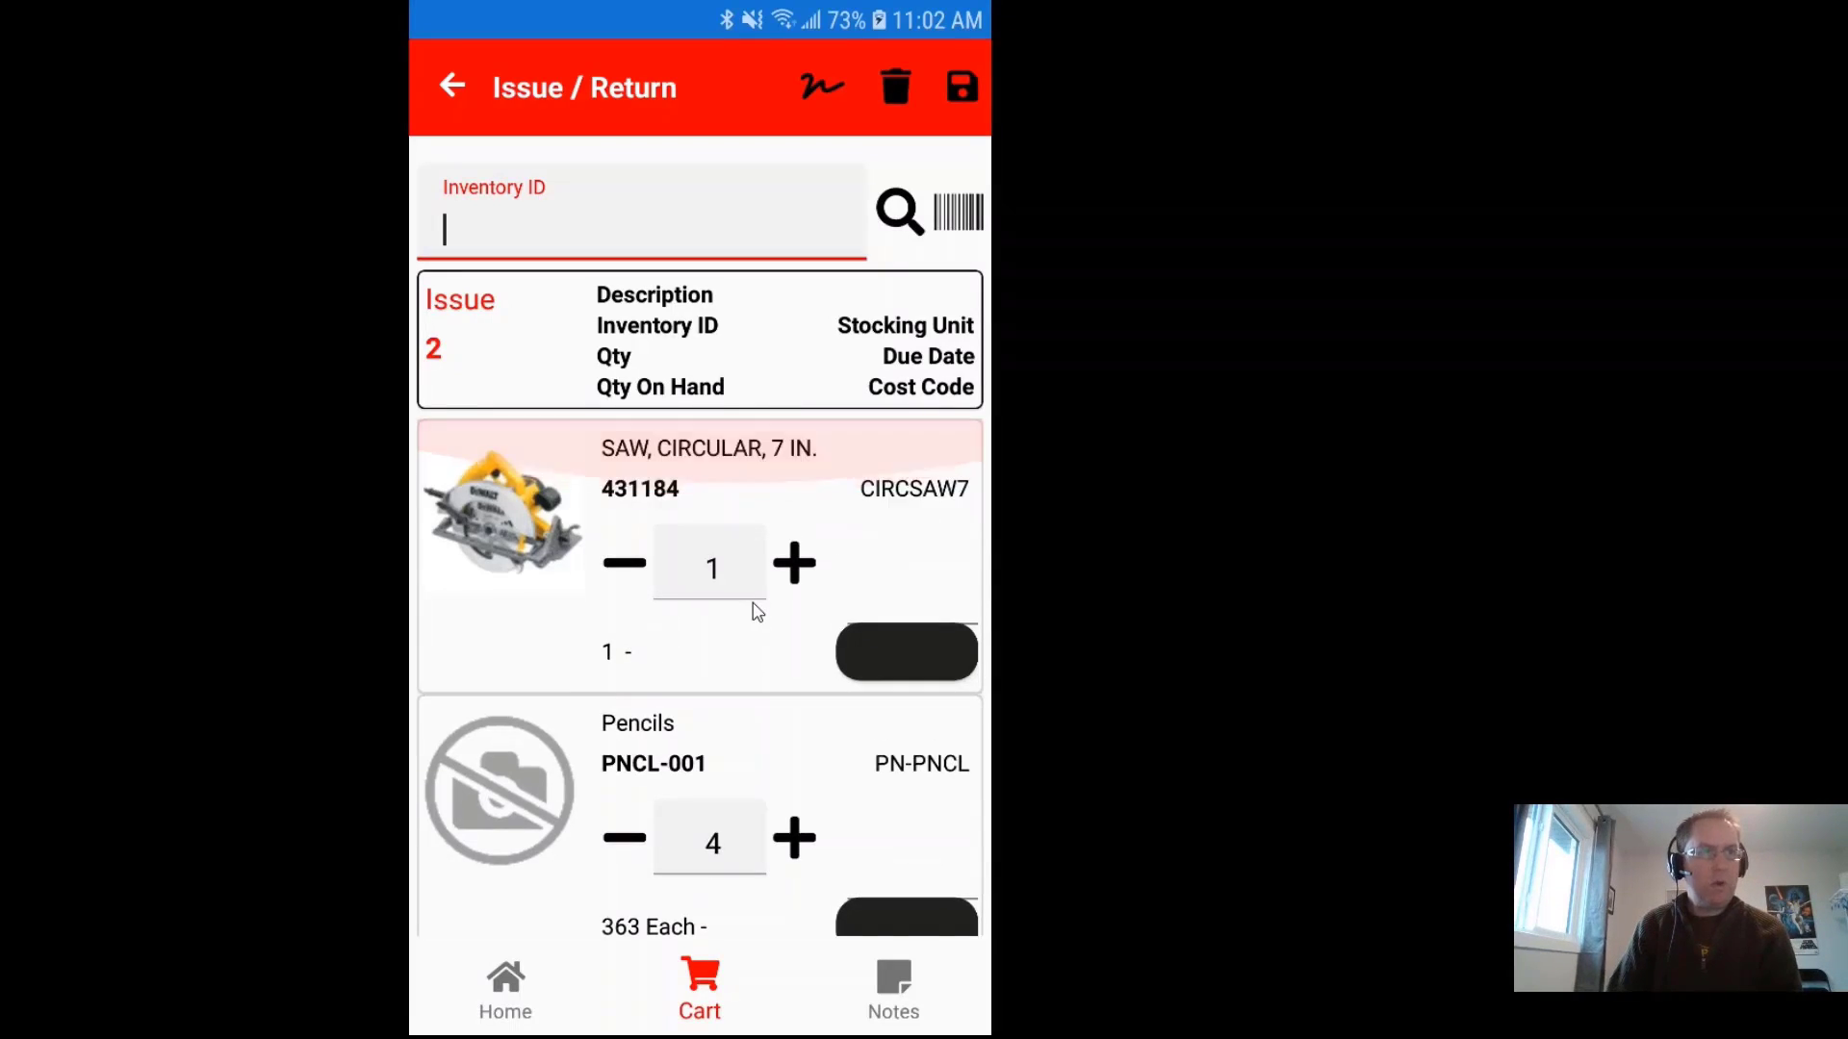
click(514, 529)
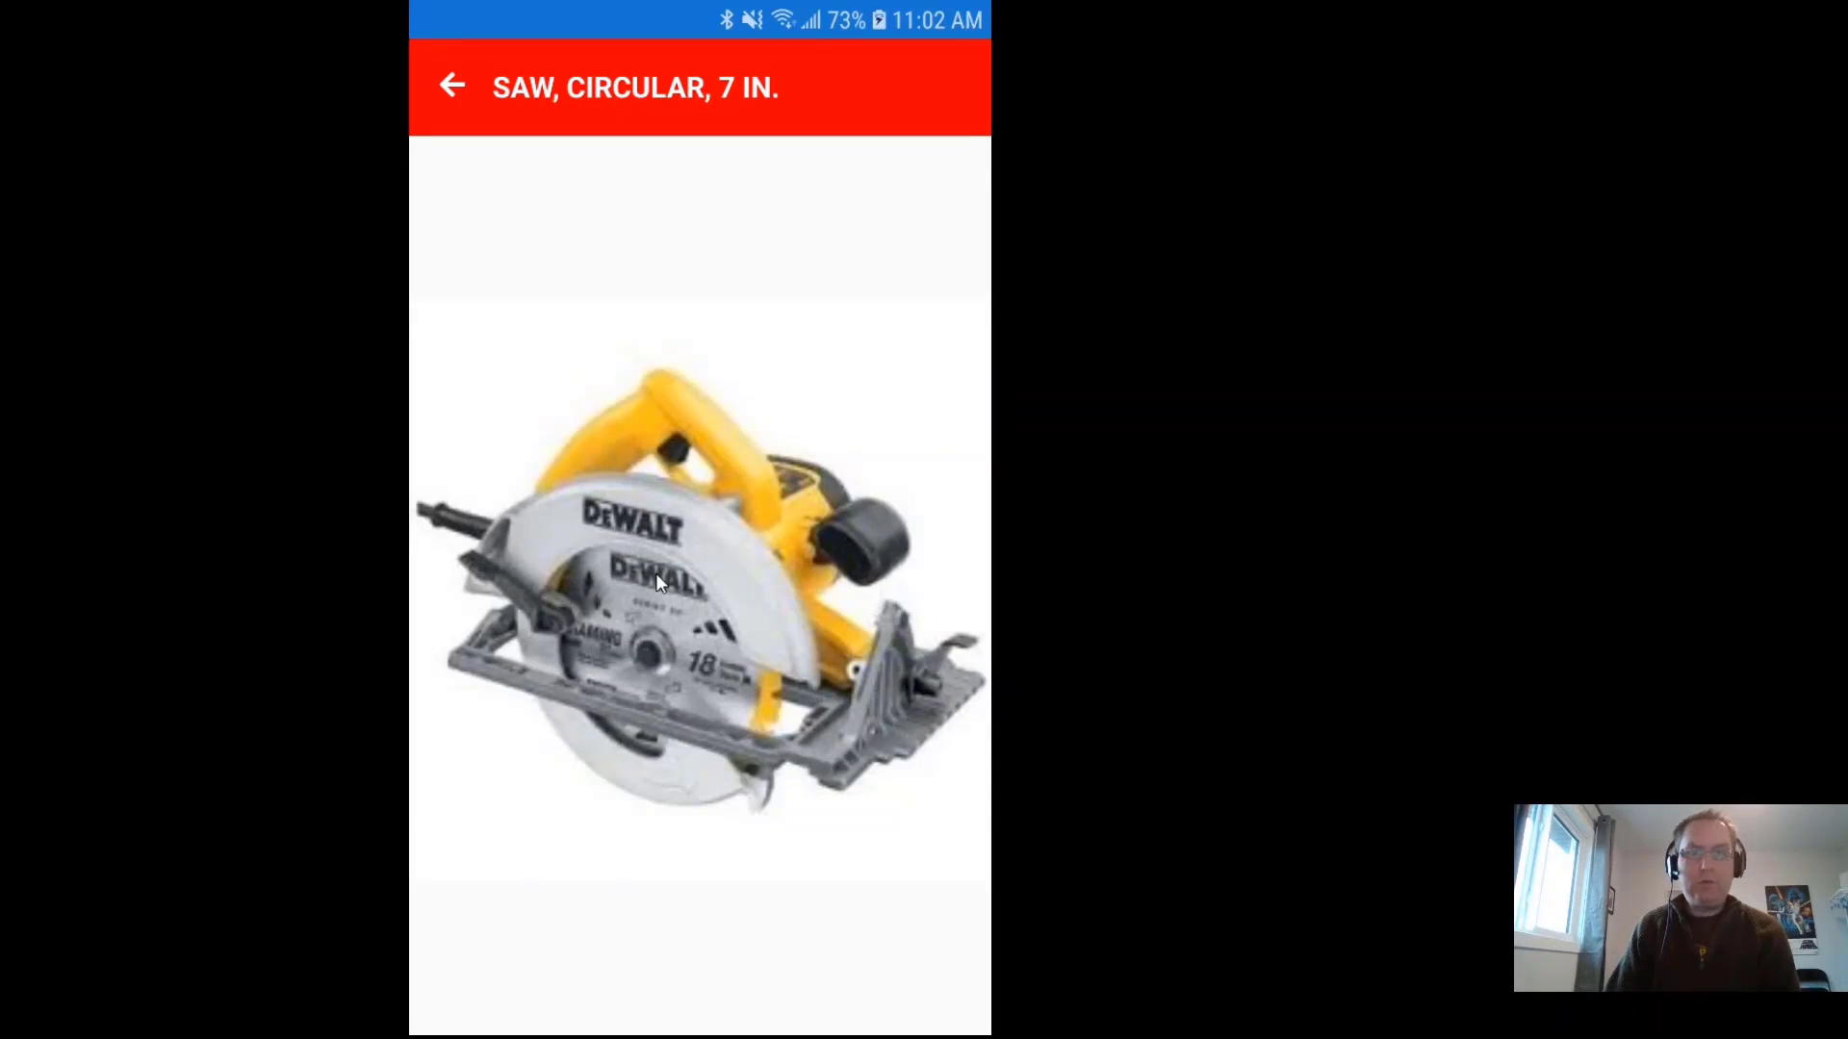
click(454, 84)
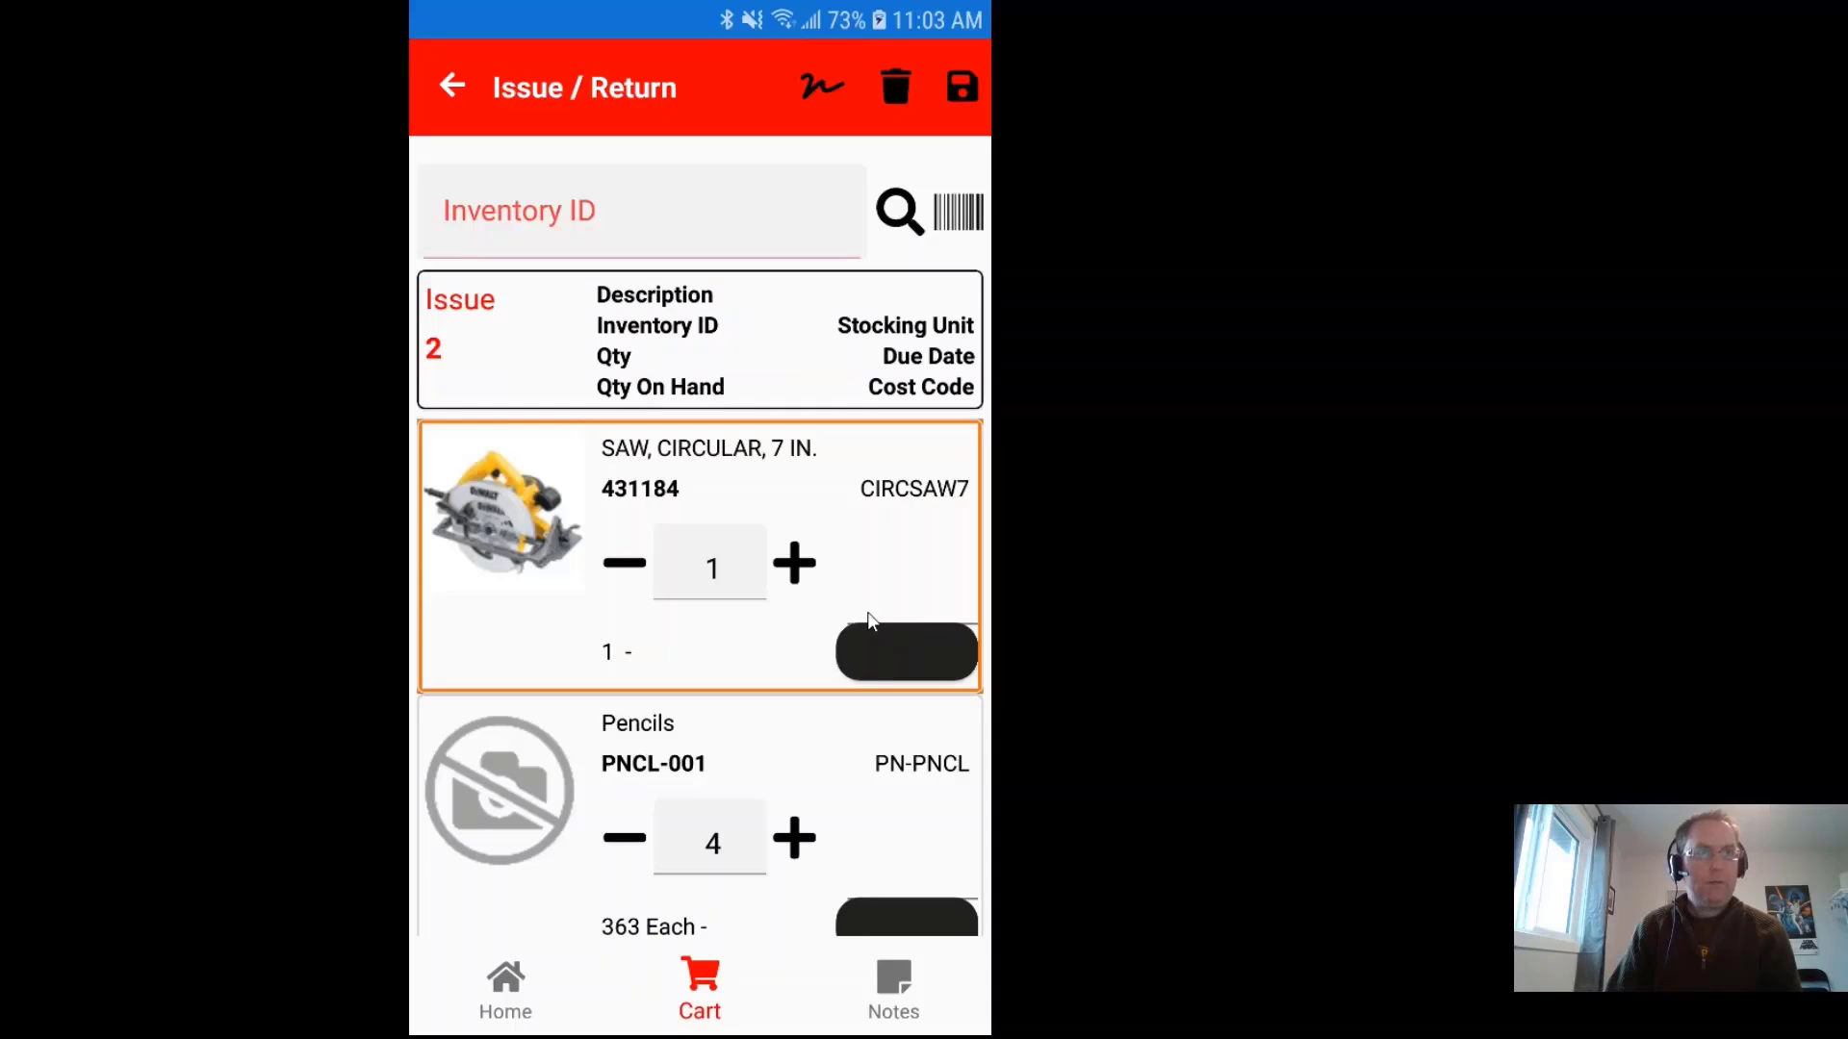
Step: Draw a signature on the Sign pad and save it to the issue
click(821, 91)
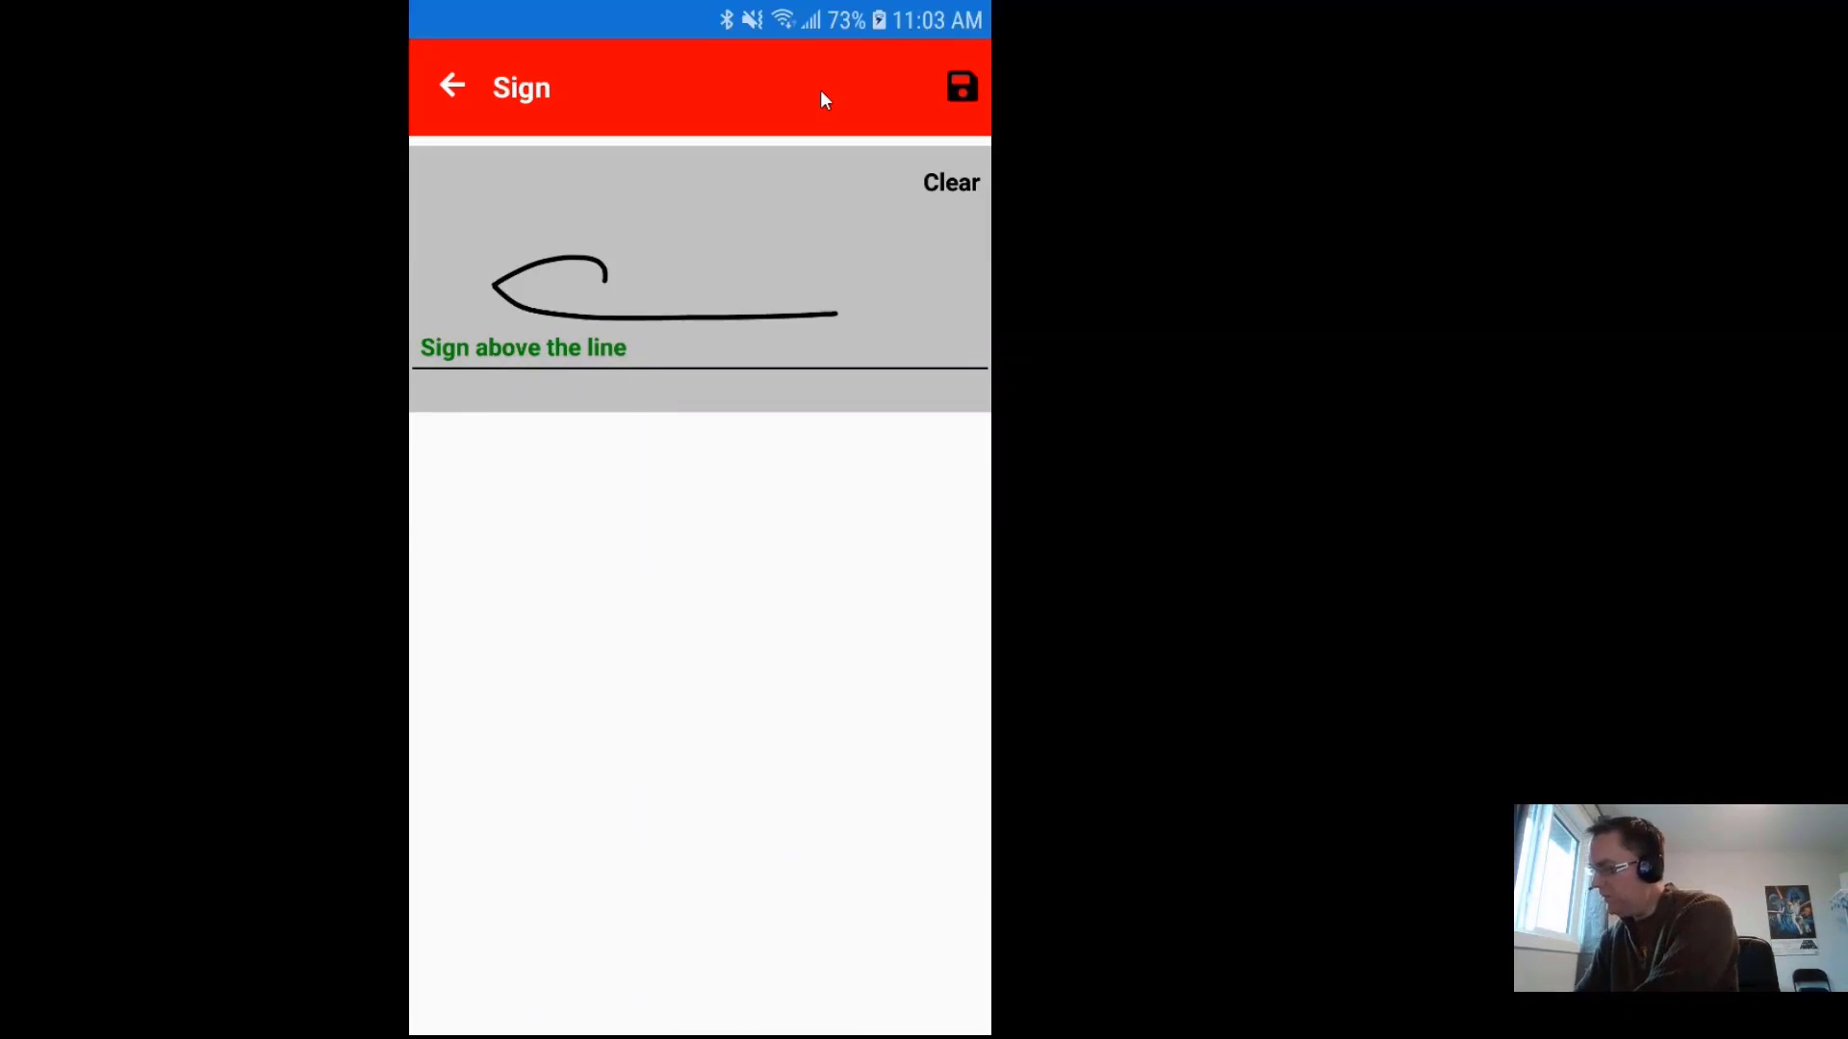
click(963, 87)
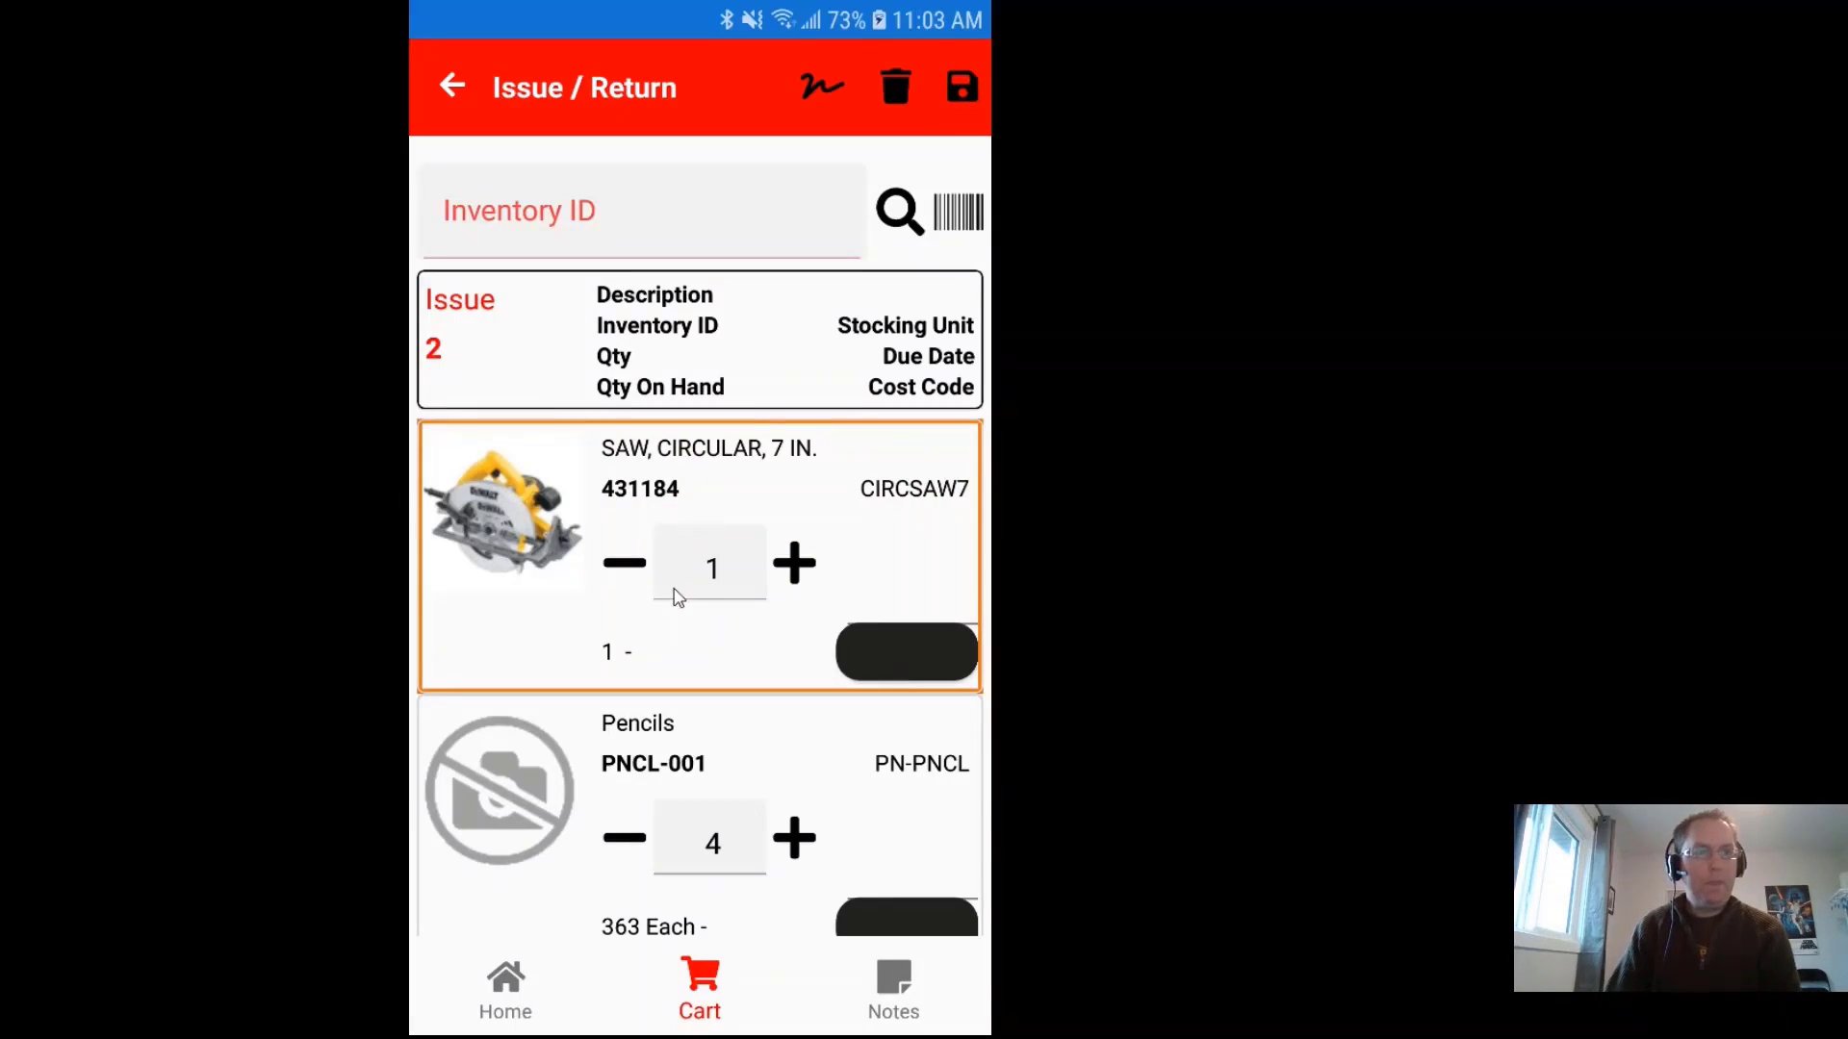
Step: Enter 'Notes' as the transaction's note on the Notes tab
click(895, 989)
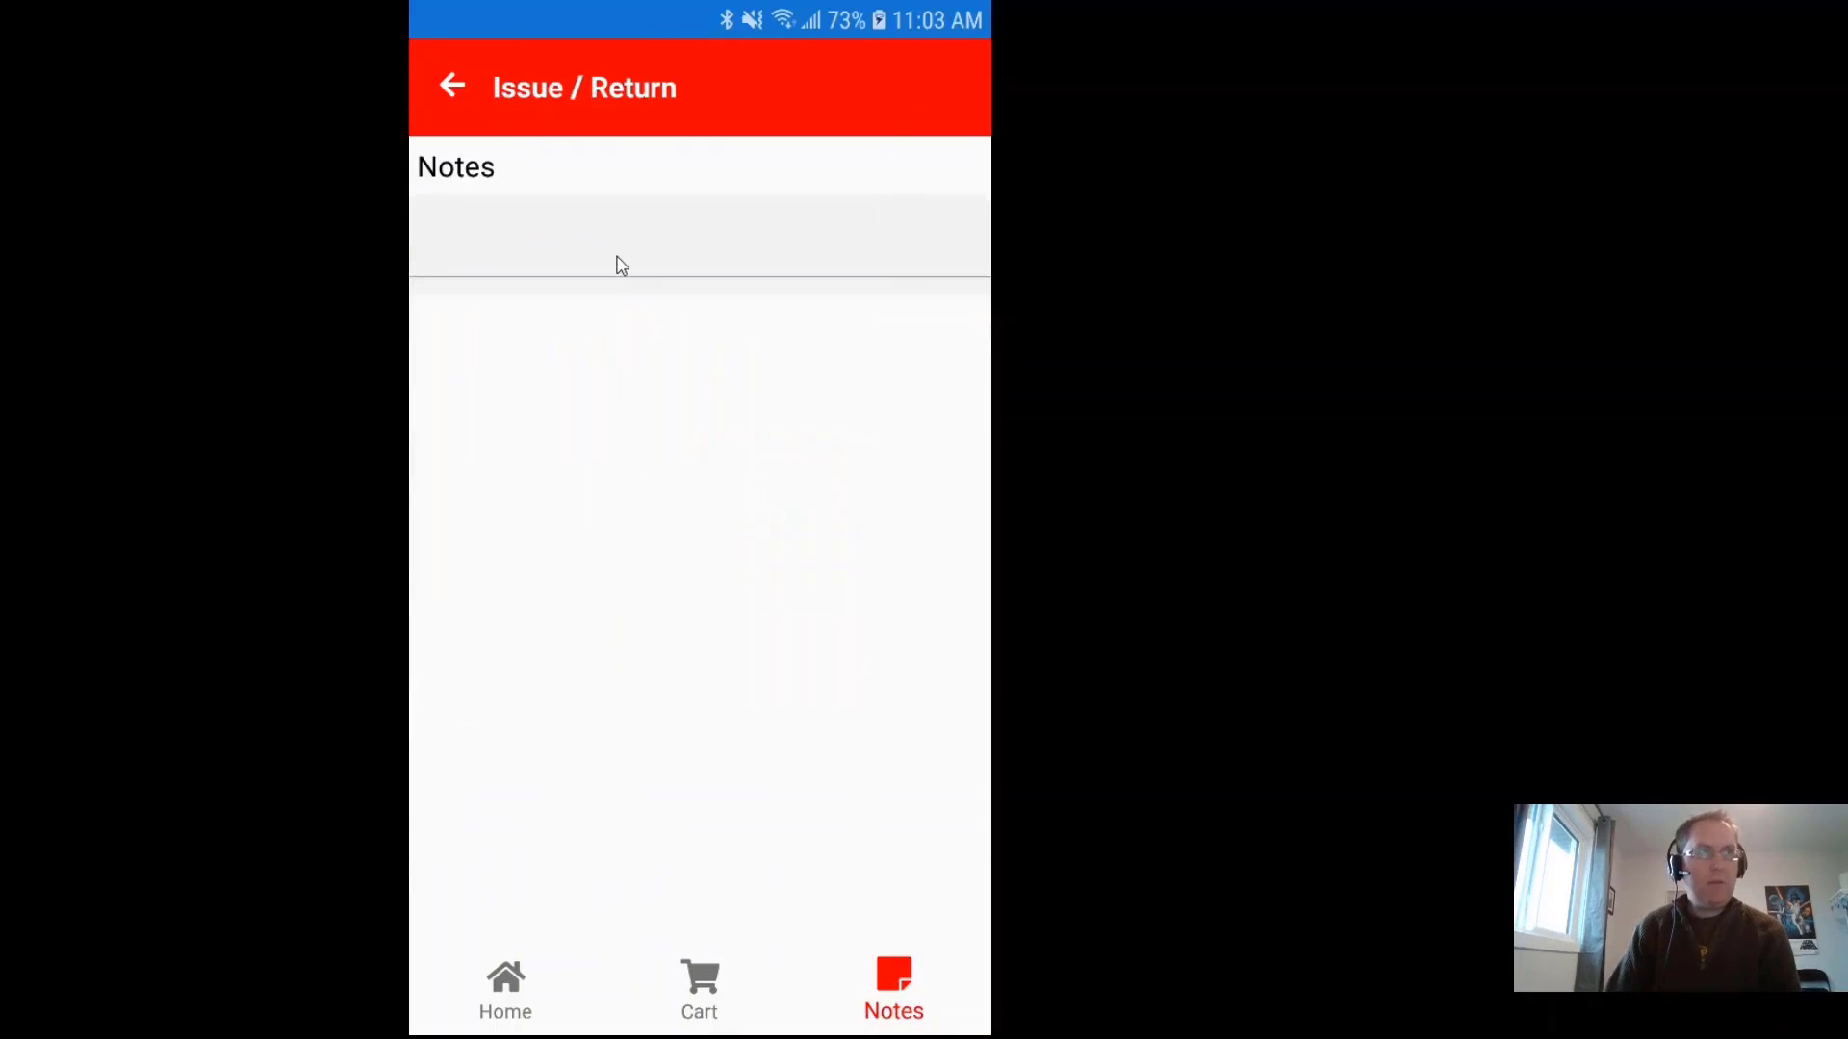
click(622, 266)
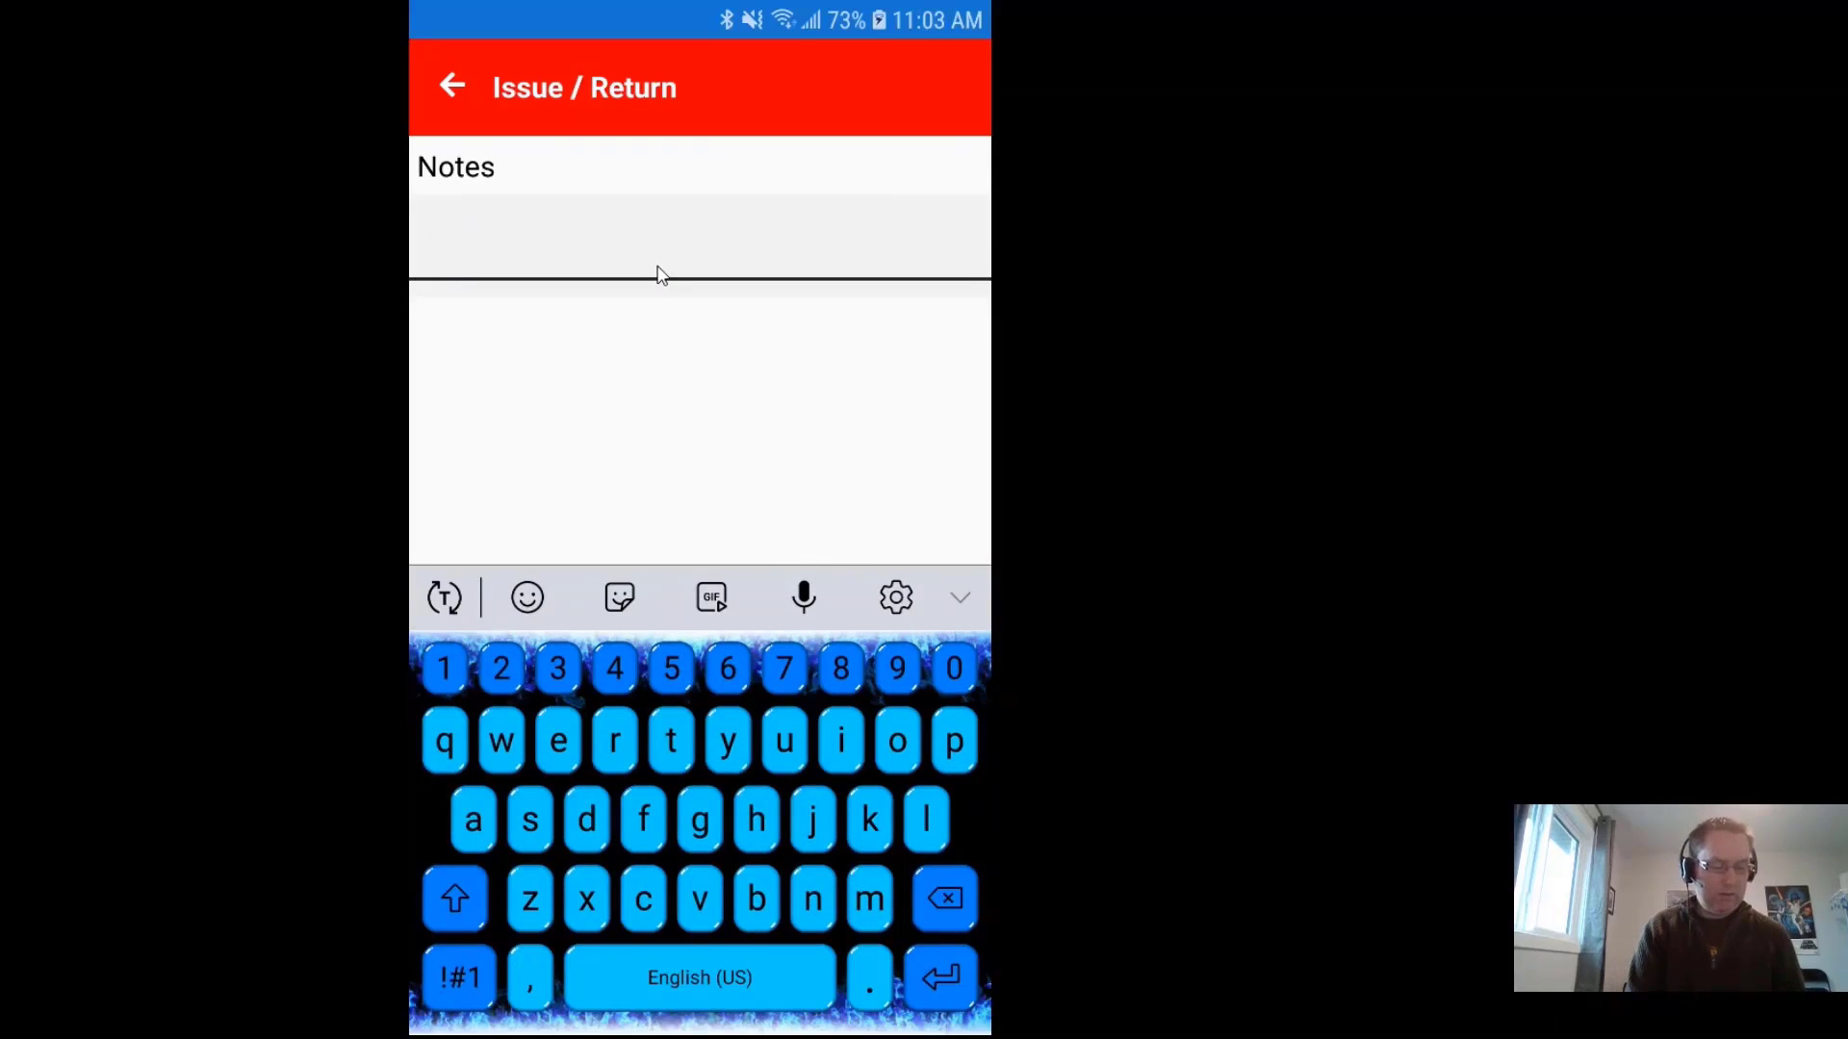
text(Notes)
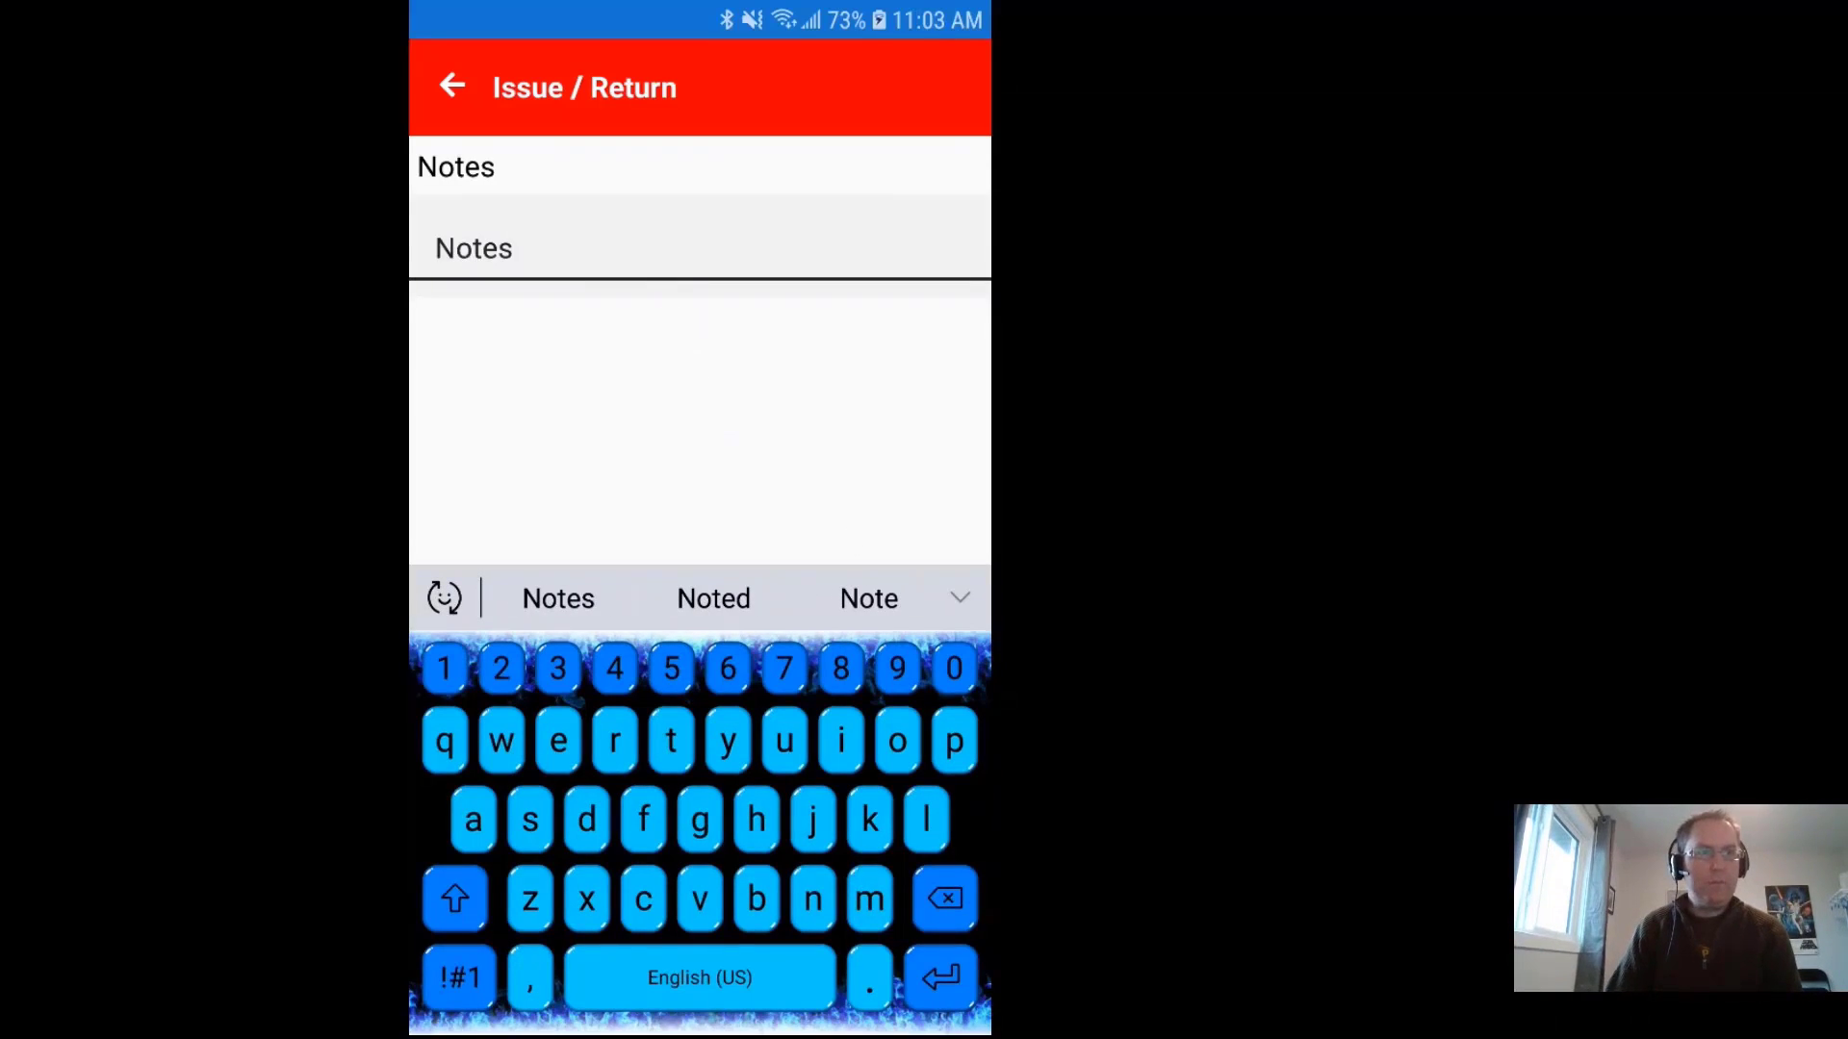
click(716, 448)
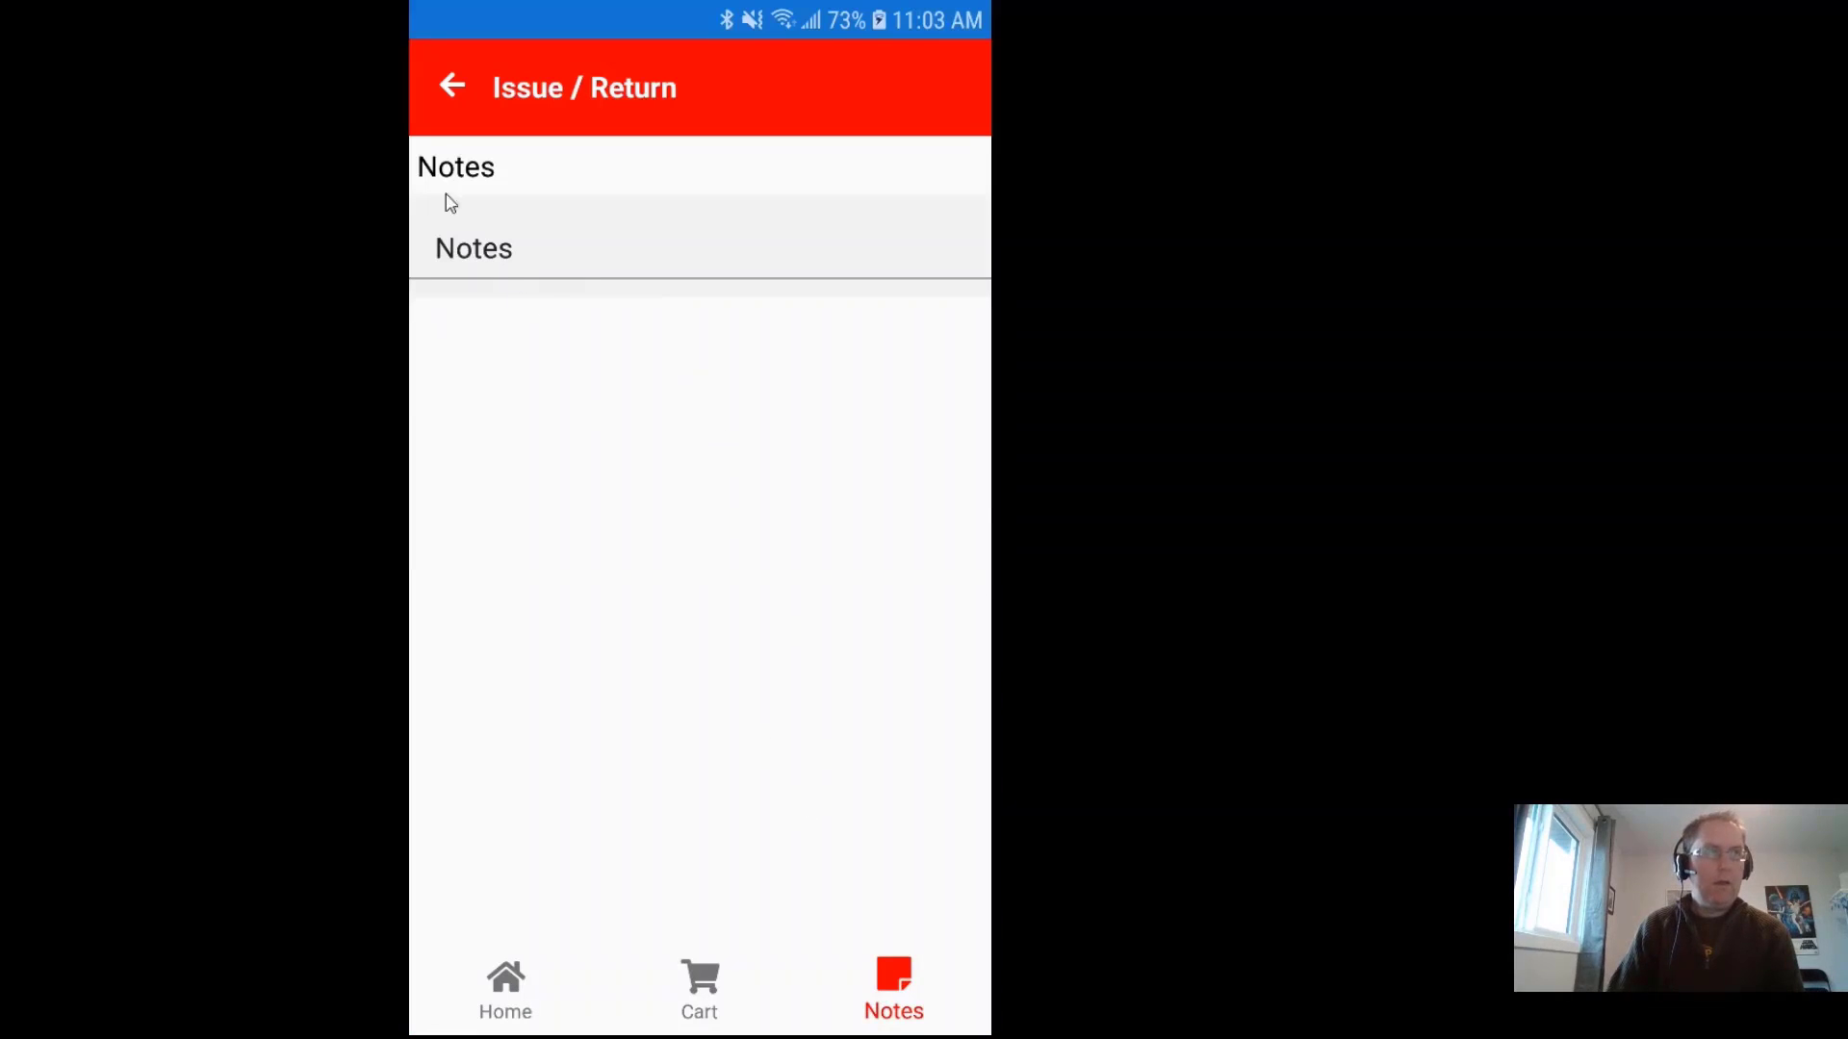
Step: Cancel leaving the transaction and return to the cart, opening then closing the saw row's delete option
click(452, 92)
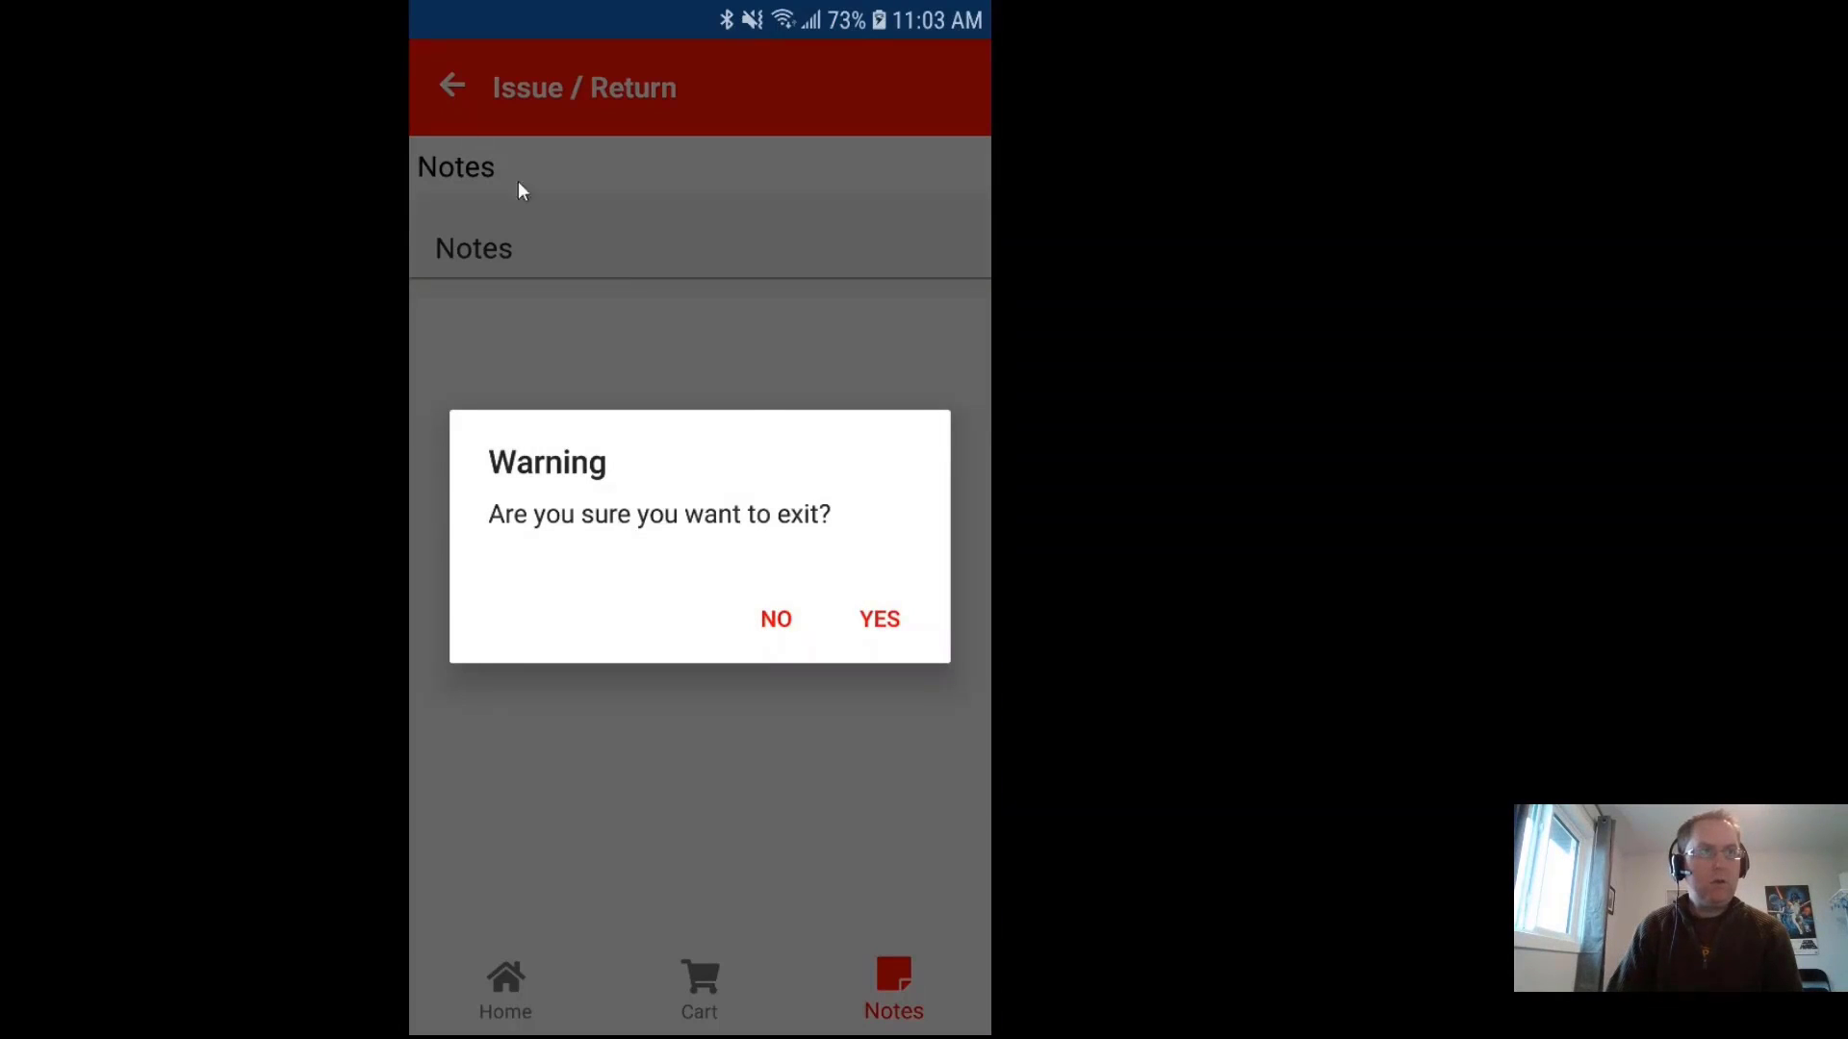
click(781, 627)
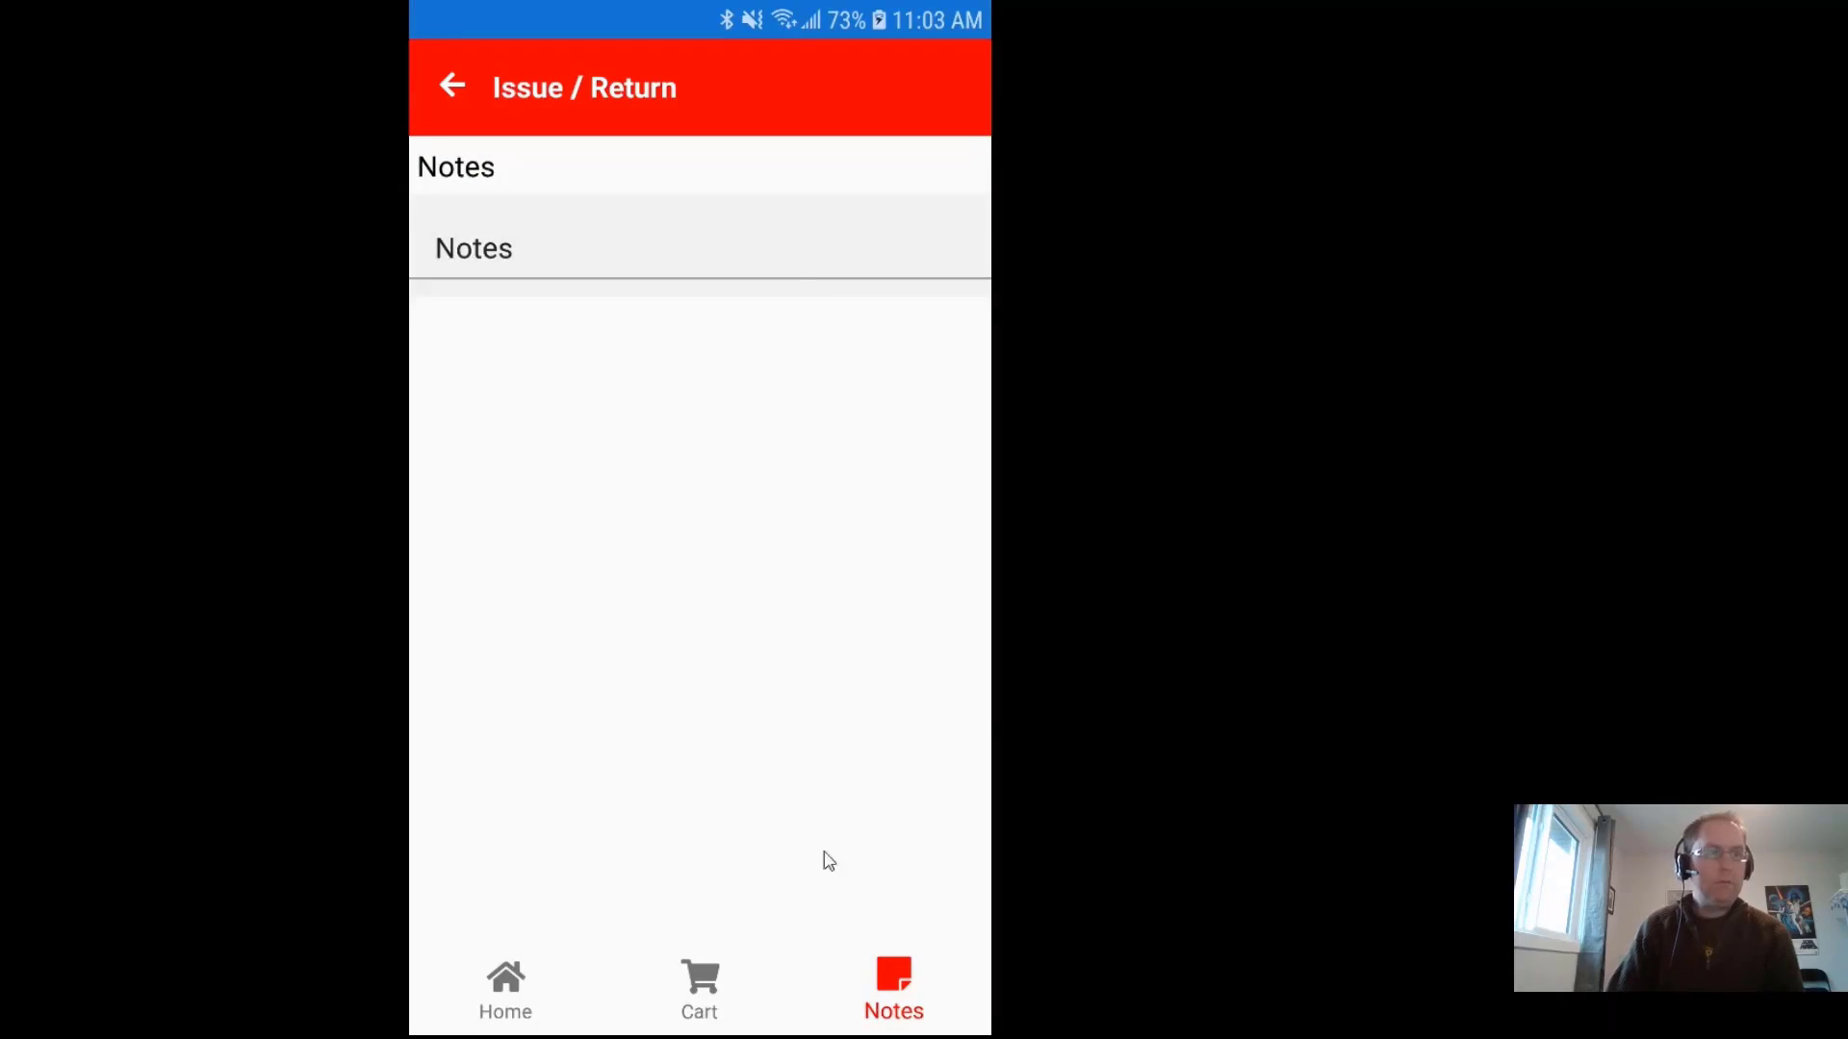
click(725, 975)
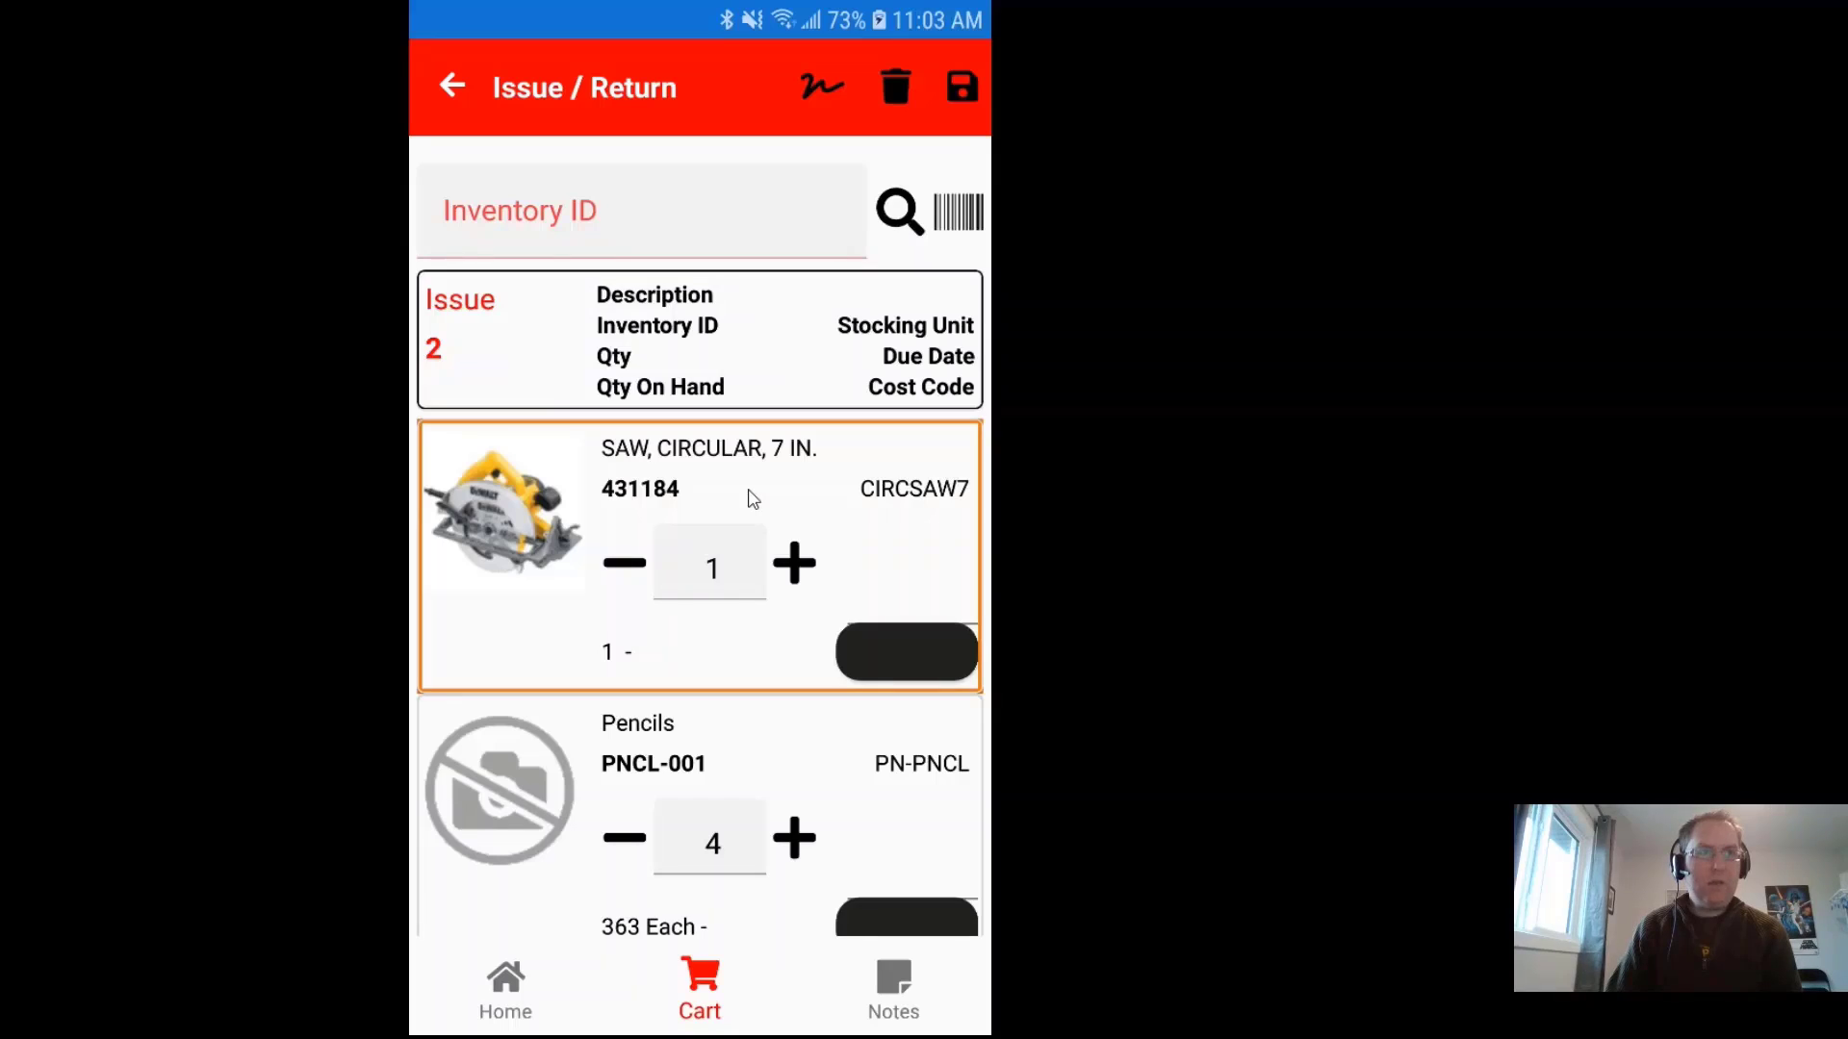
drag(752, 497, 588, 524)
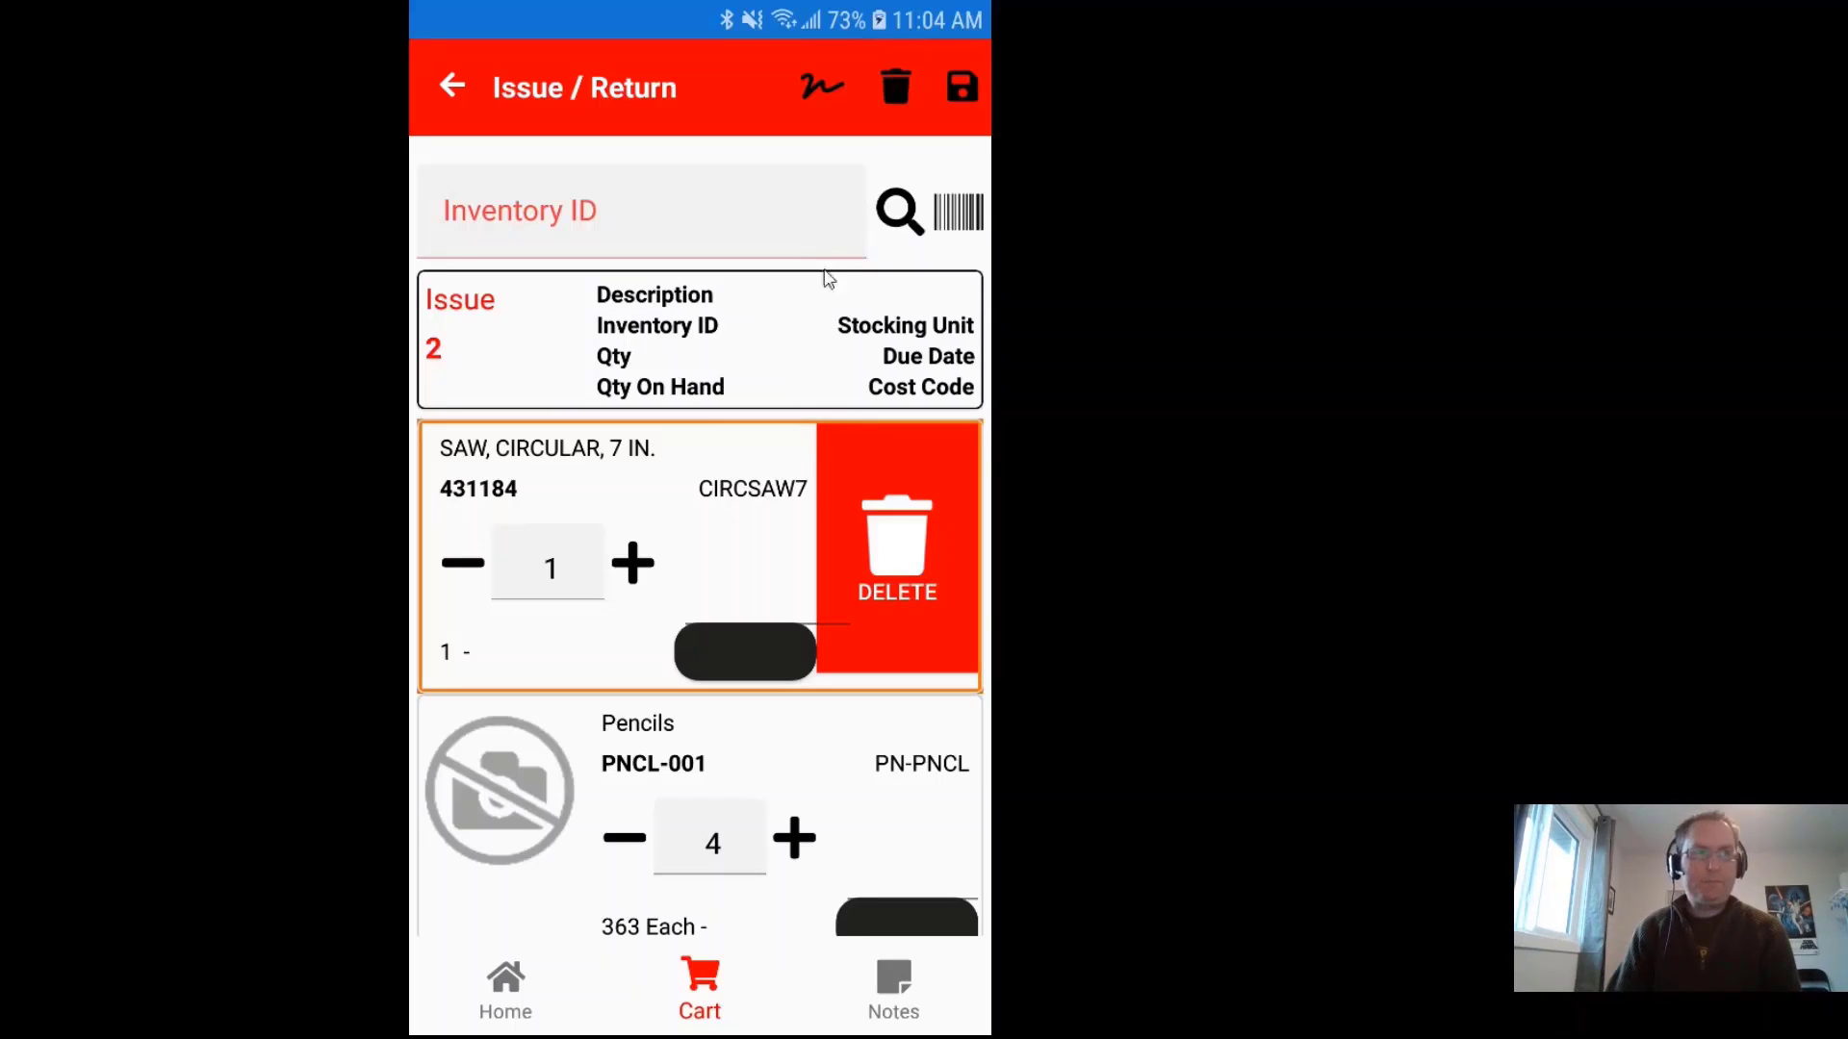
click(598, 493)
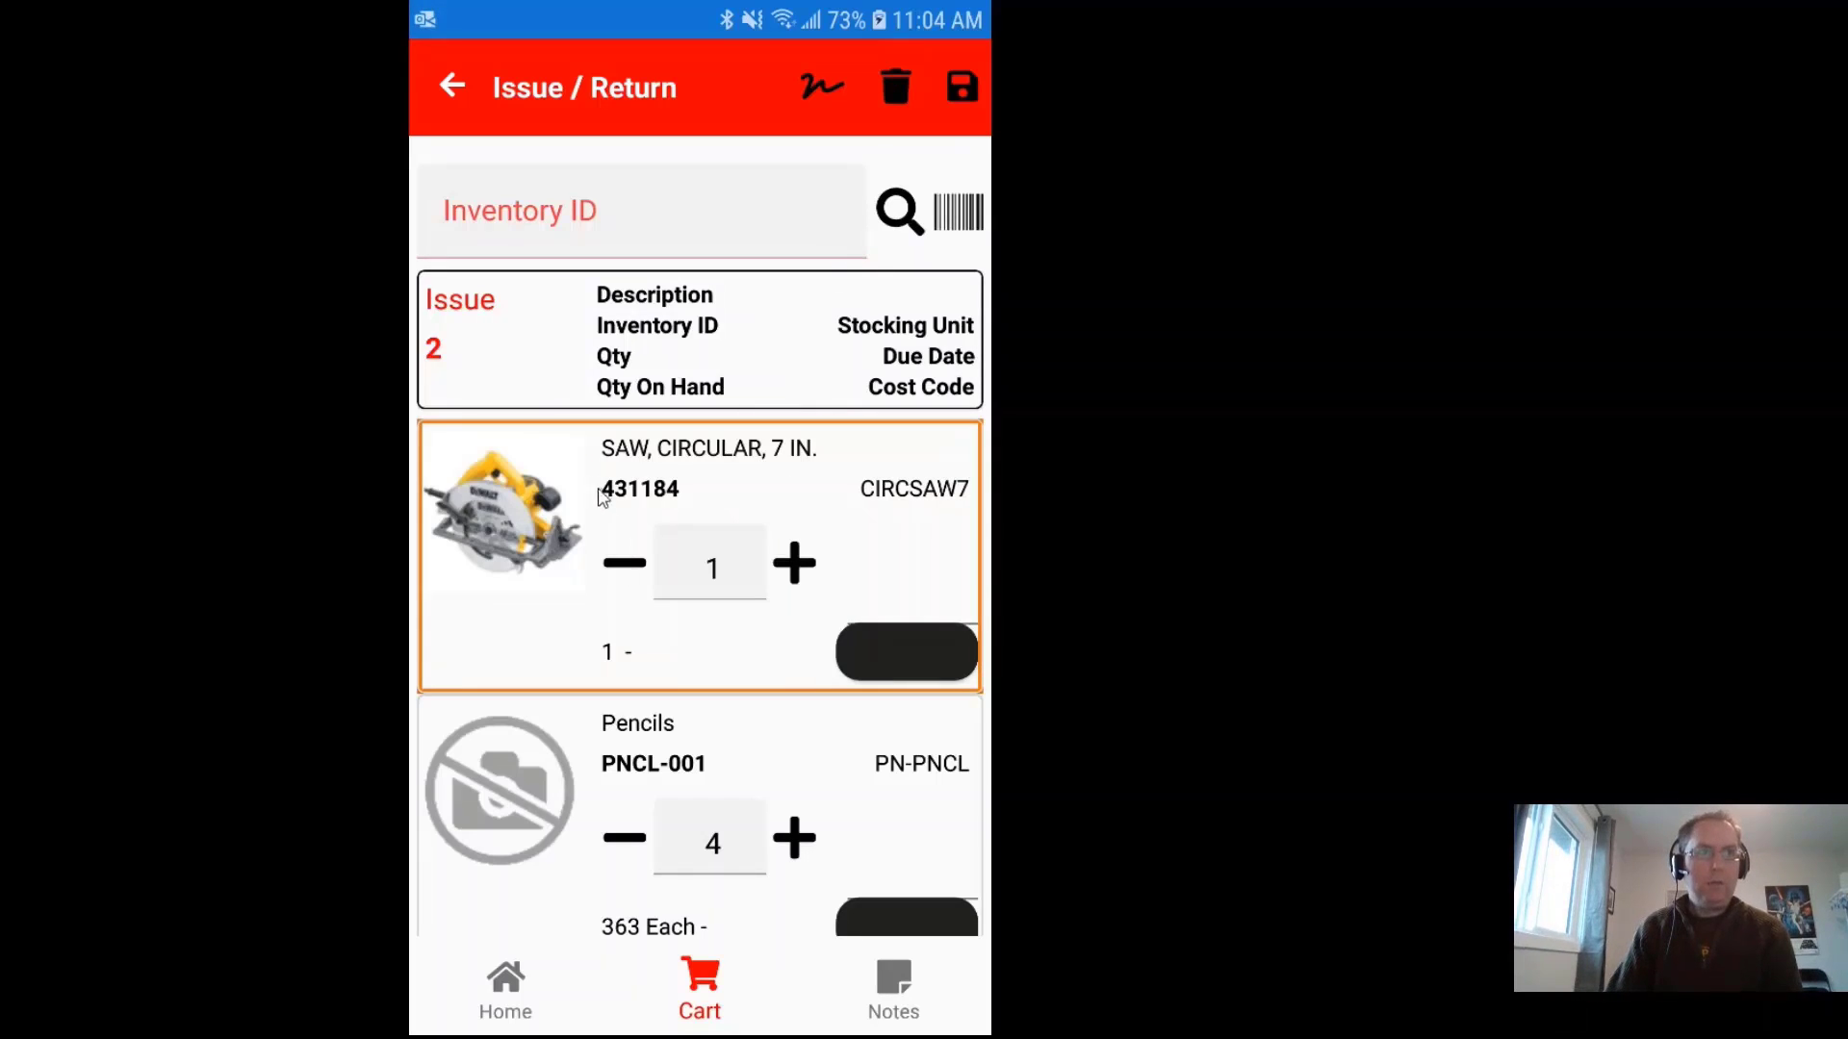
Step: Save the issue transaction and acknowledge the Record saved message
click(963, 87)
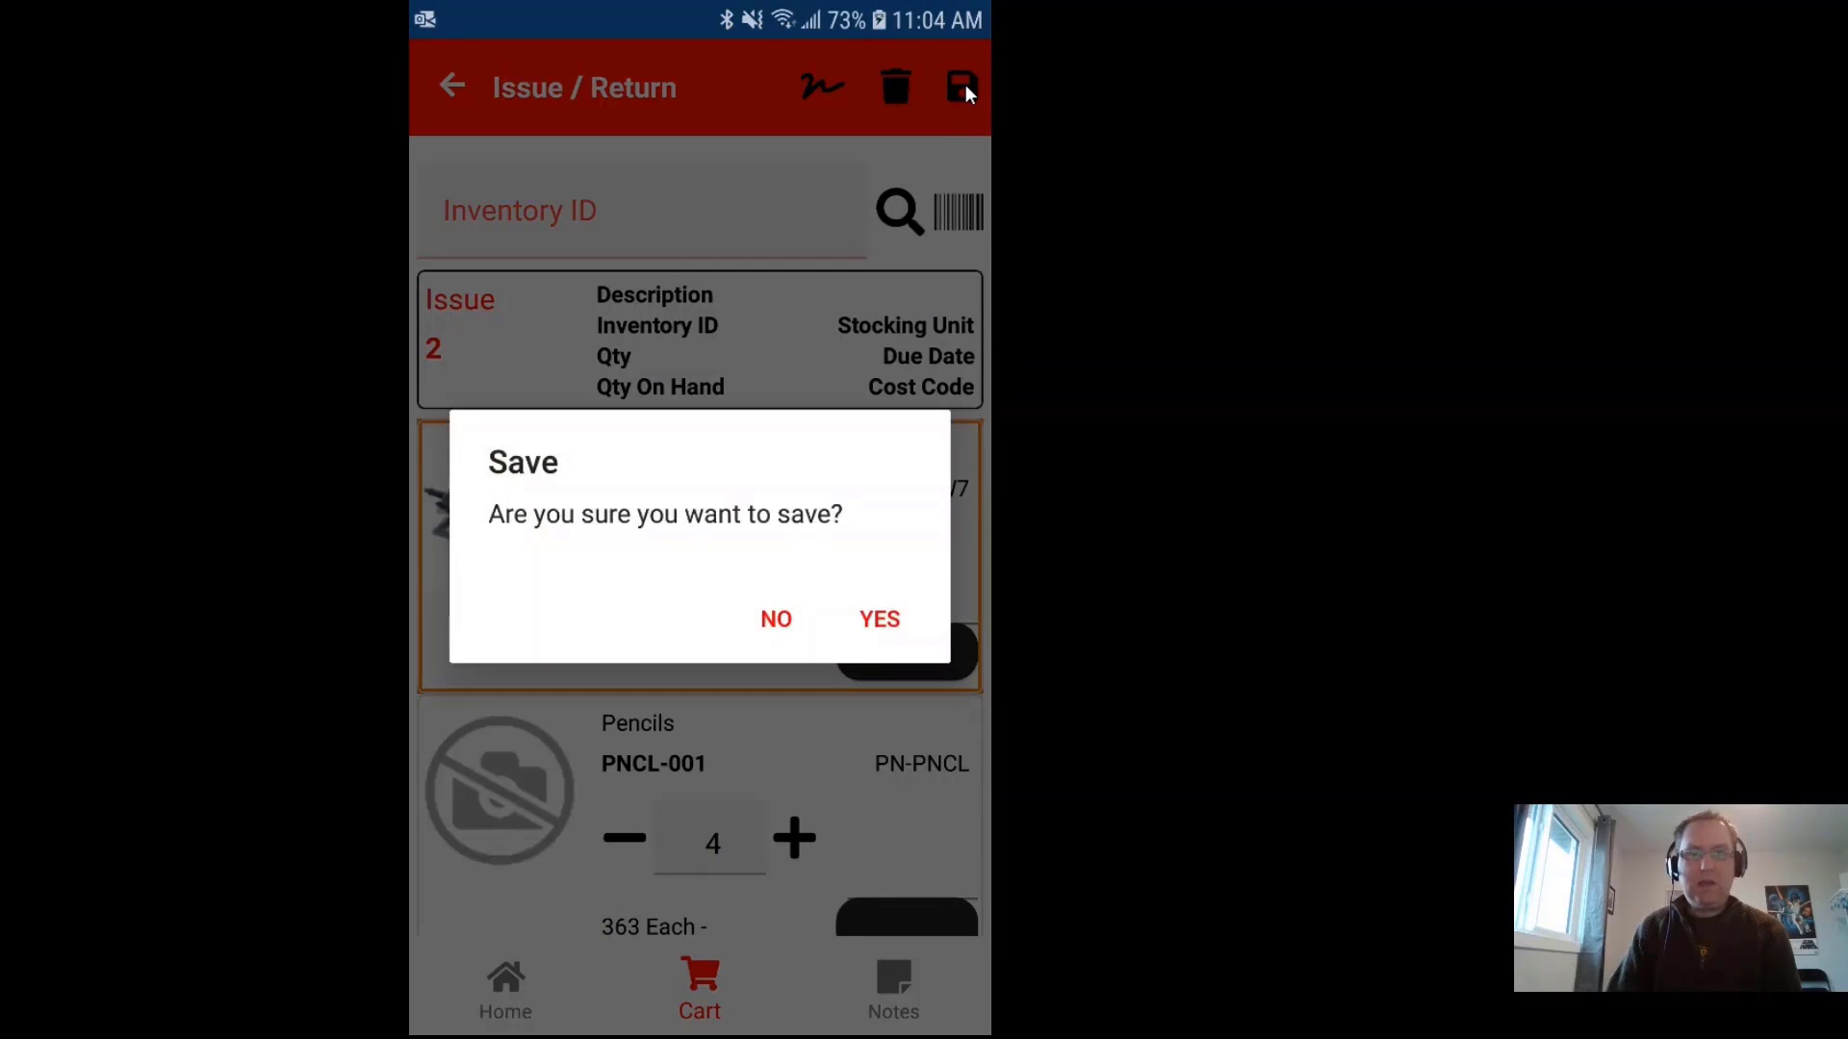
click(880, 620)
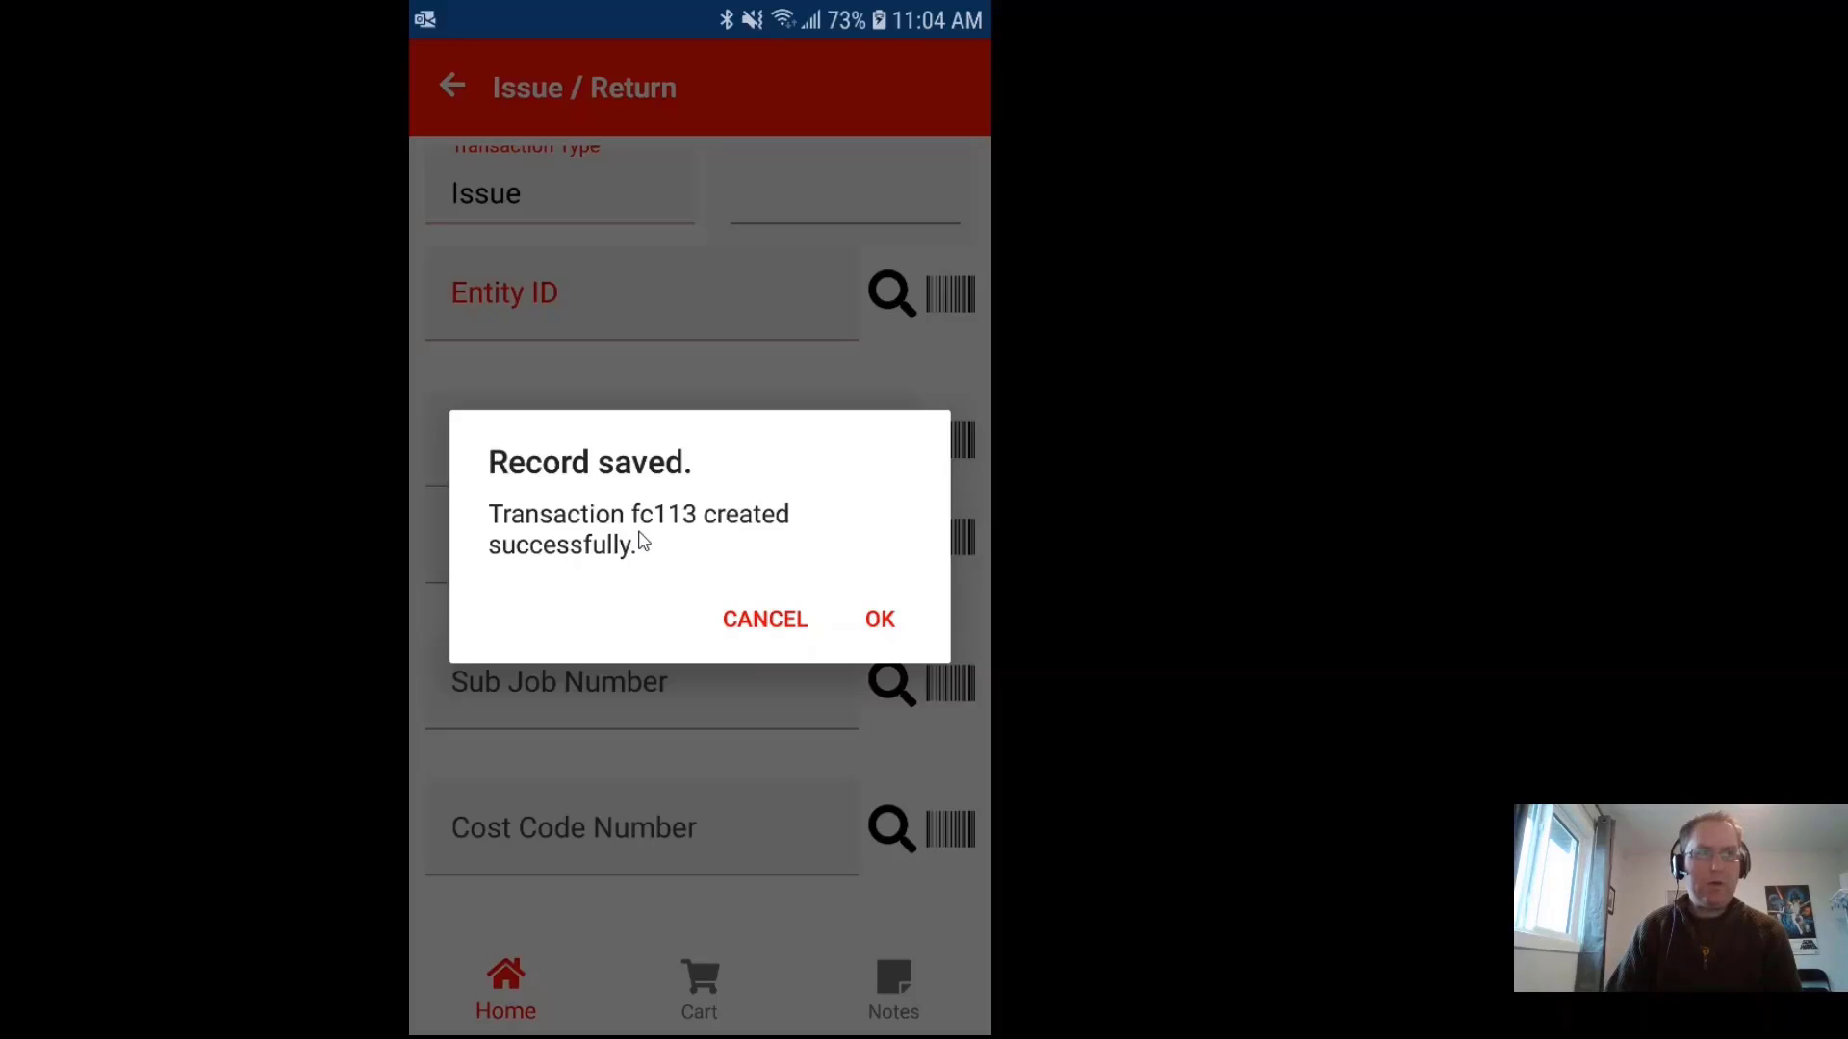
click(880, 622)
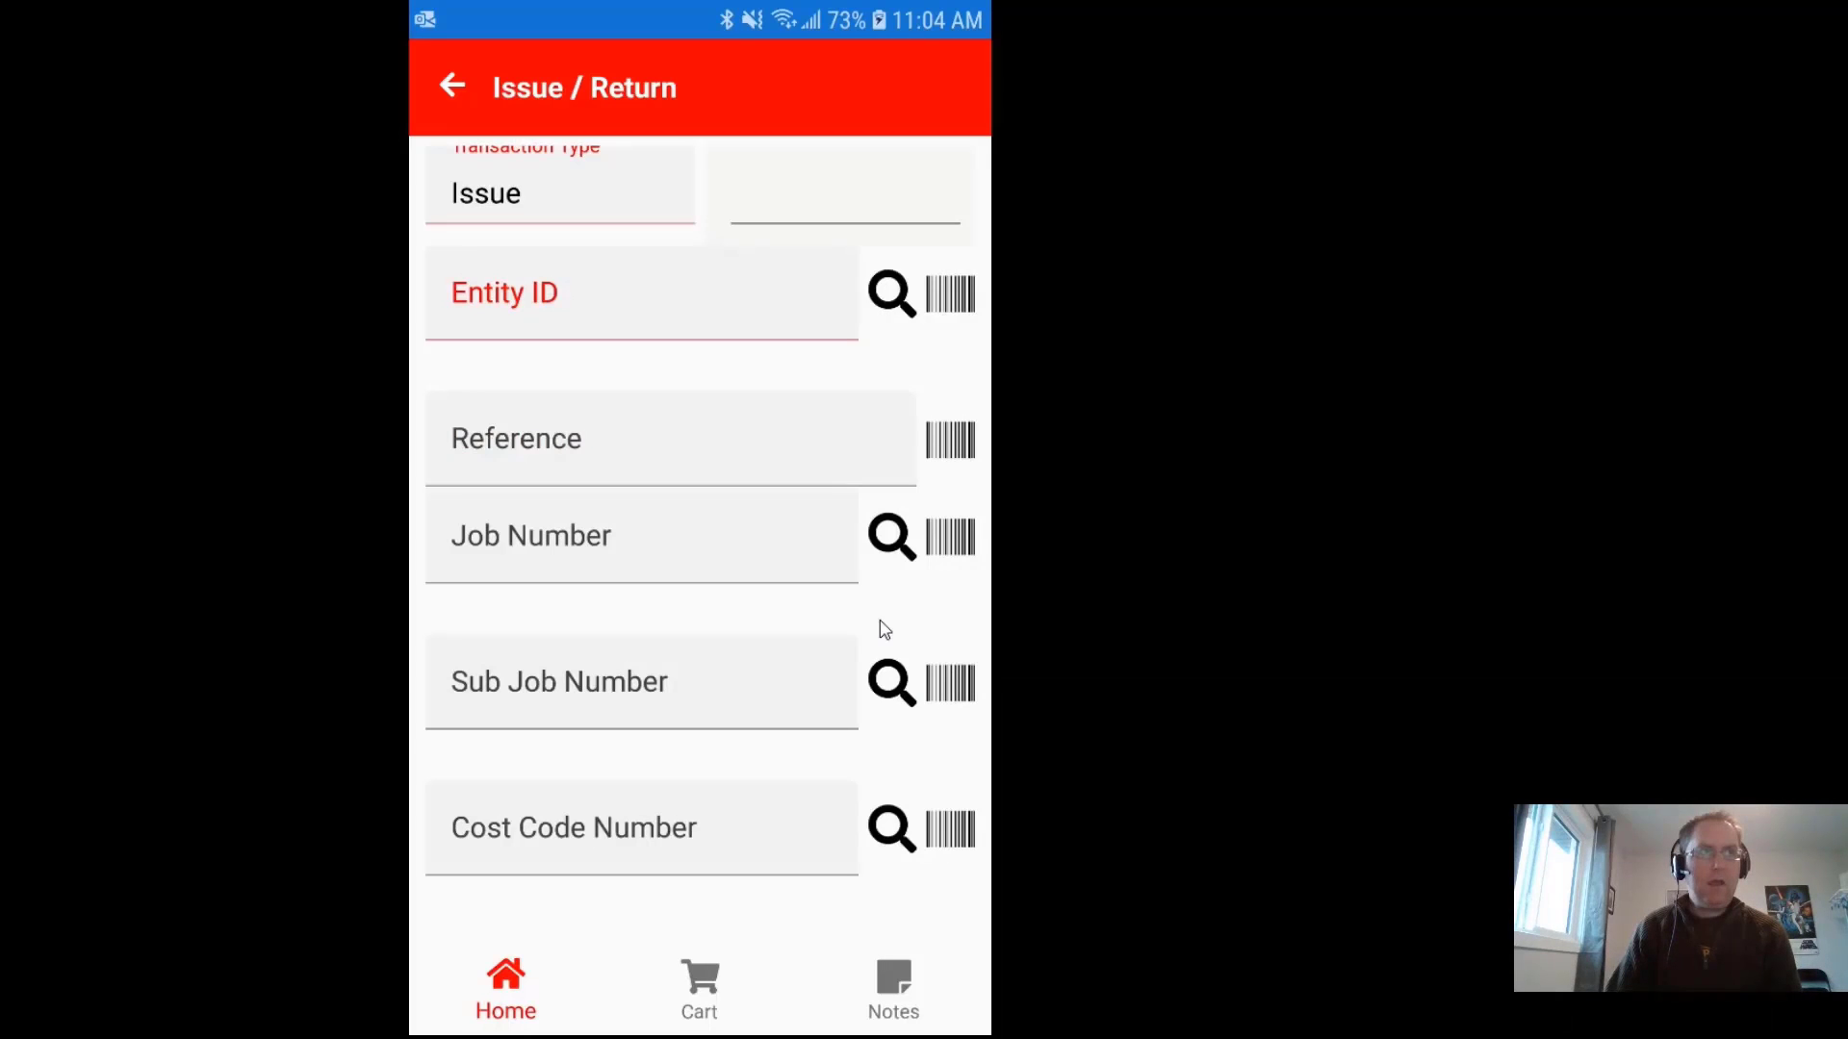
Step: Exit the Issue / Return form back to the home menu, confirming the exit warning
scroll(814, 510, up, 3)
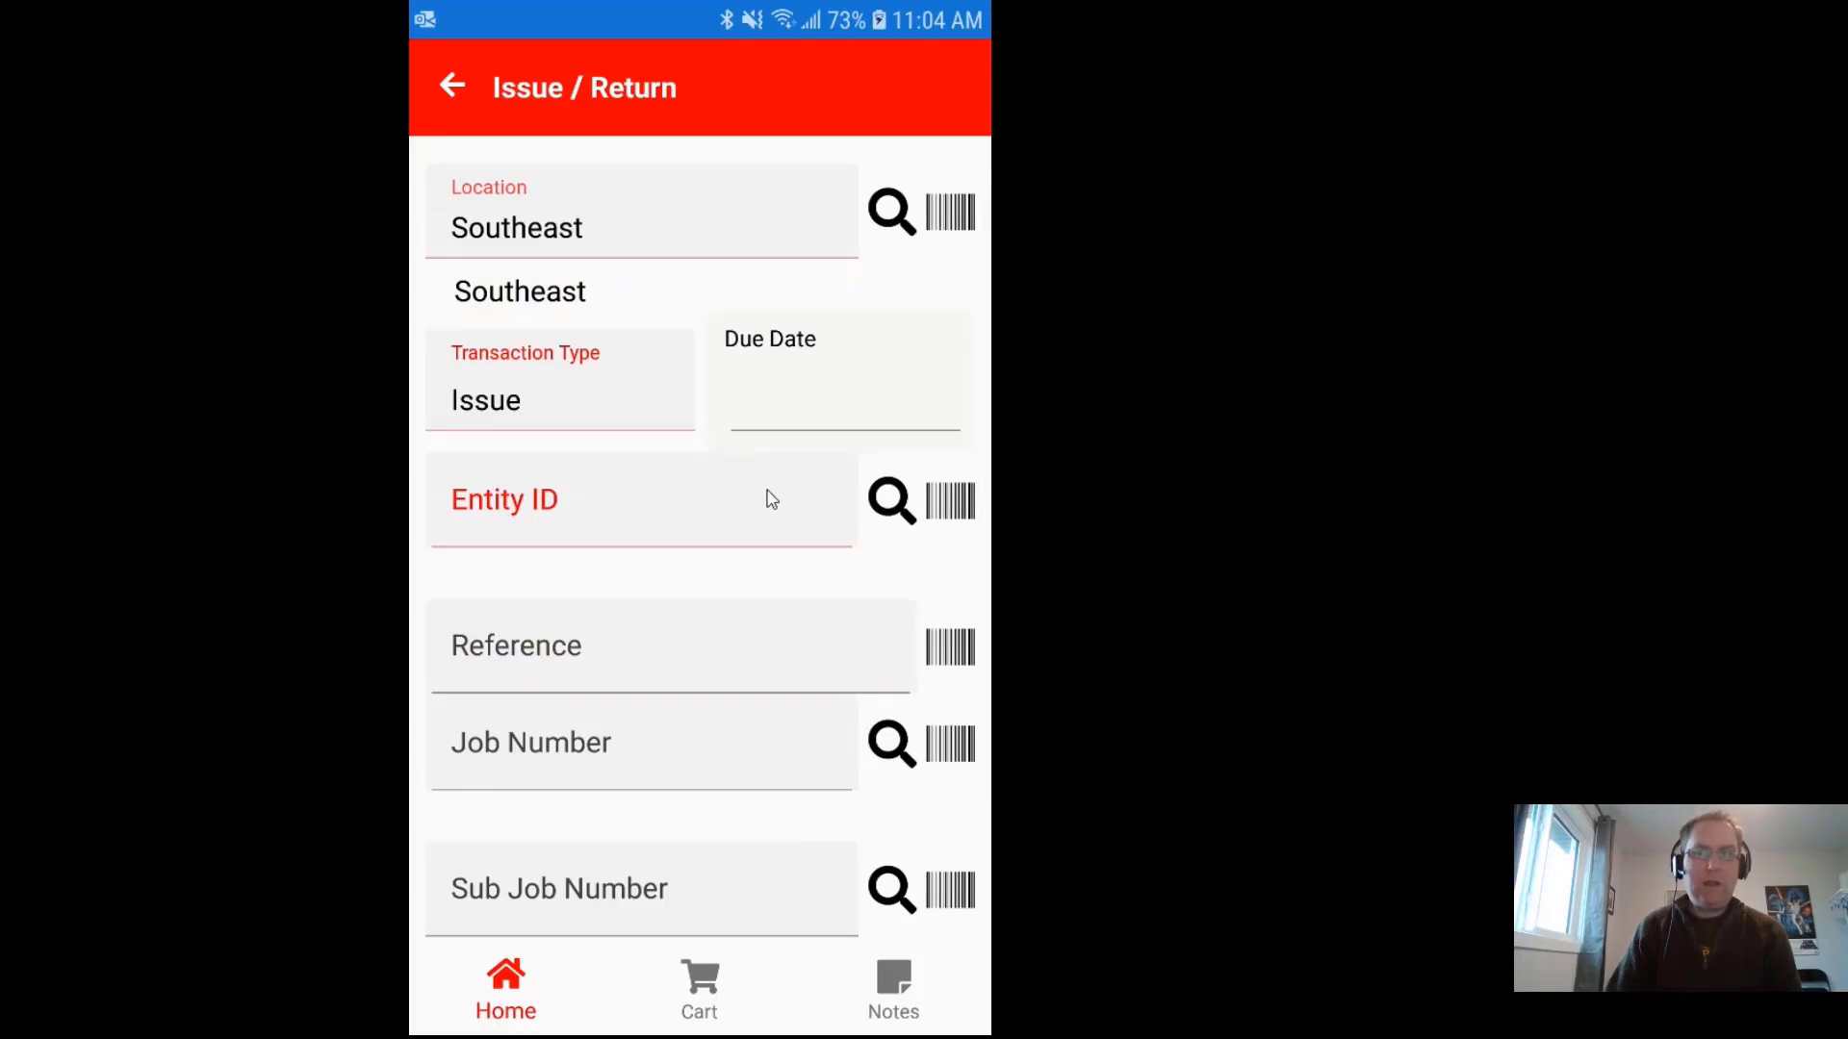
scroll(777, 499, up, 1)
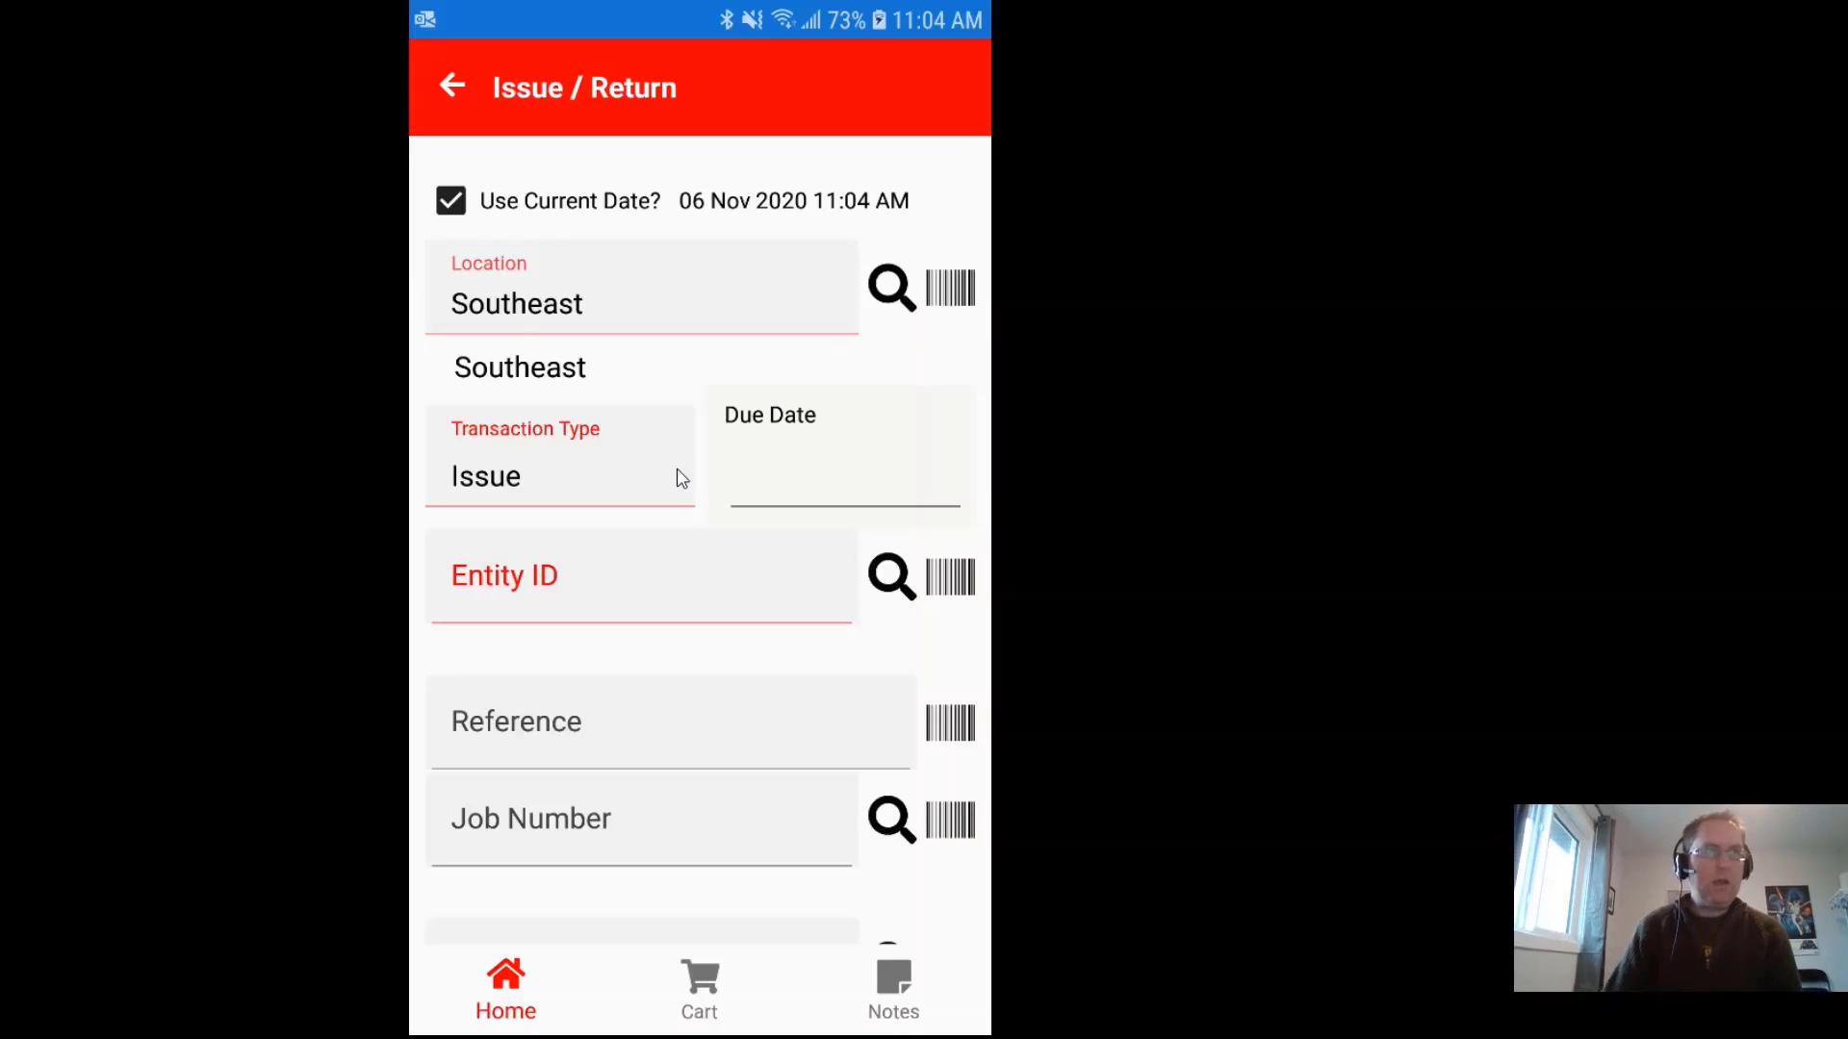
click(452, 88)
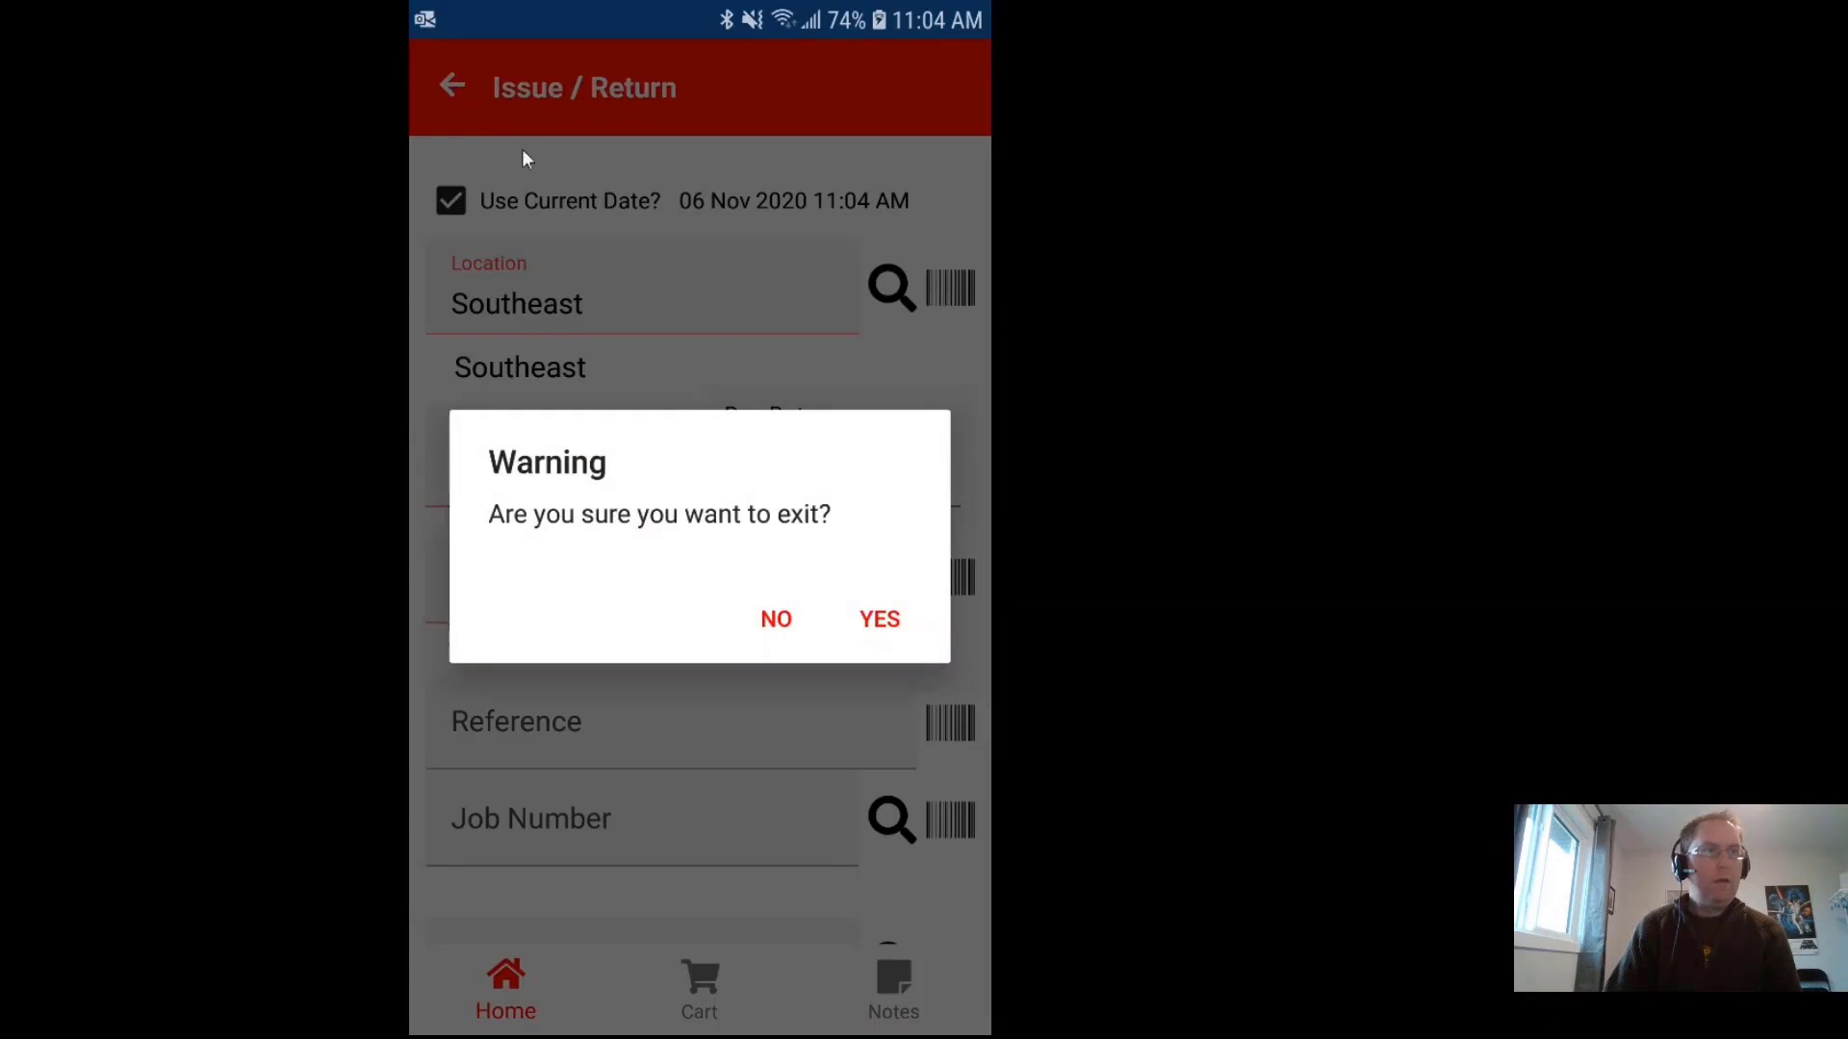
click(876, 628)
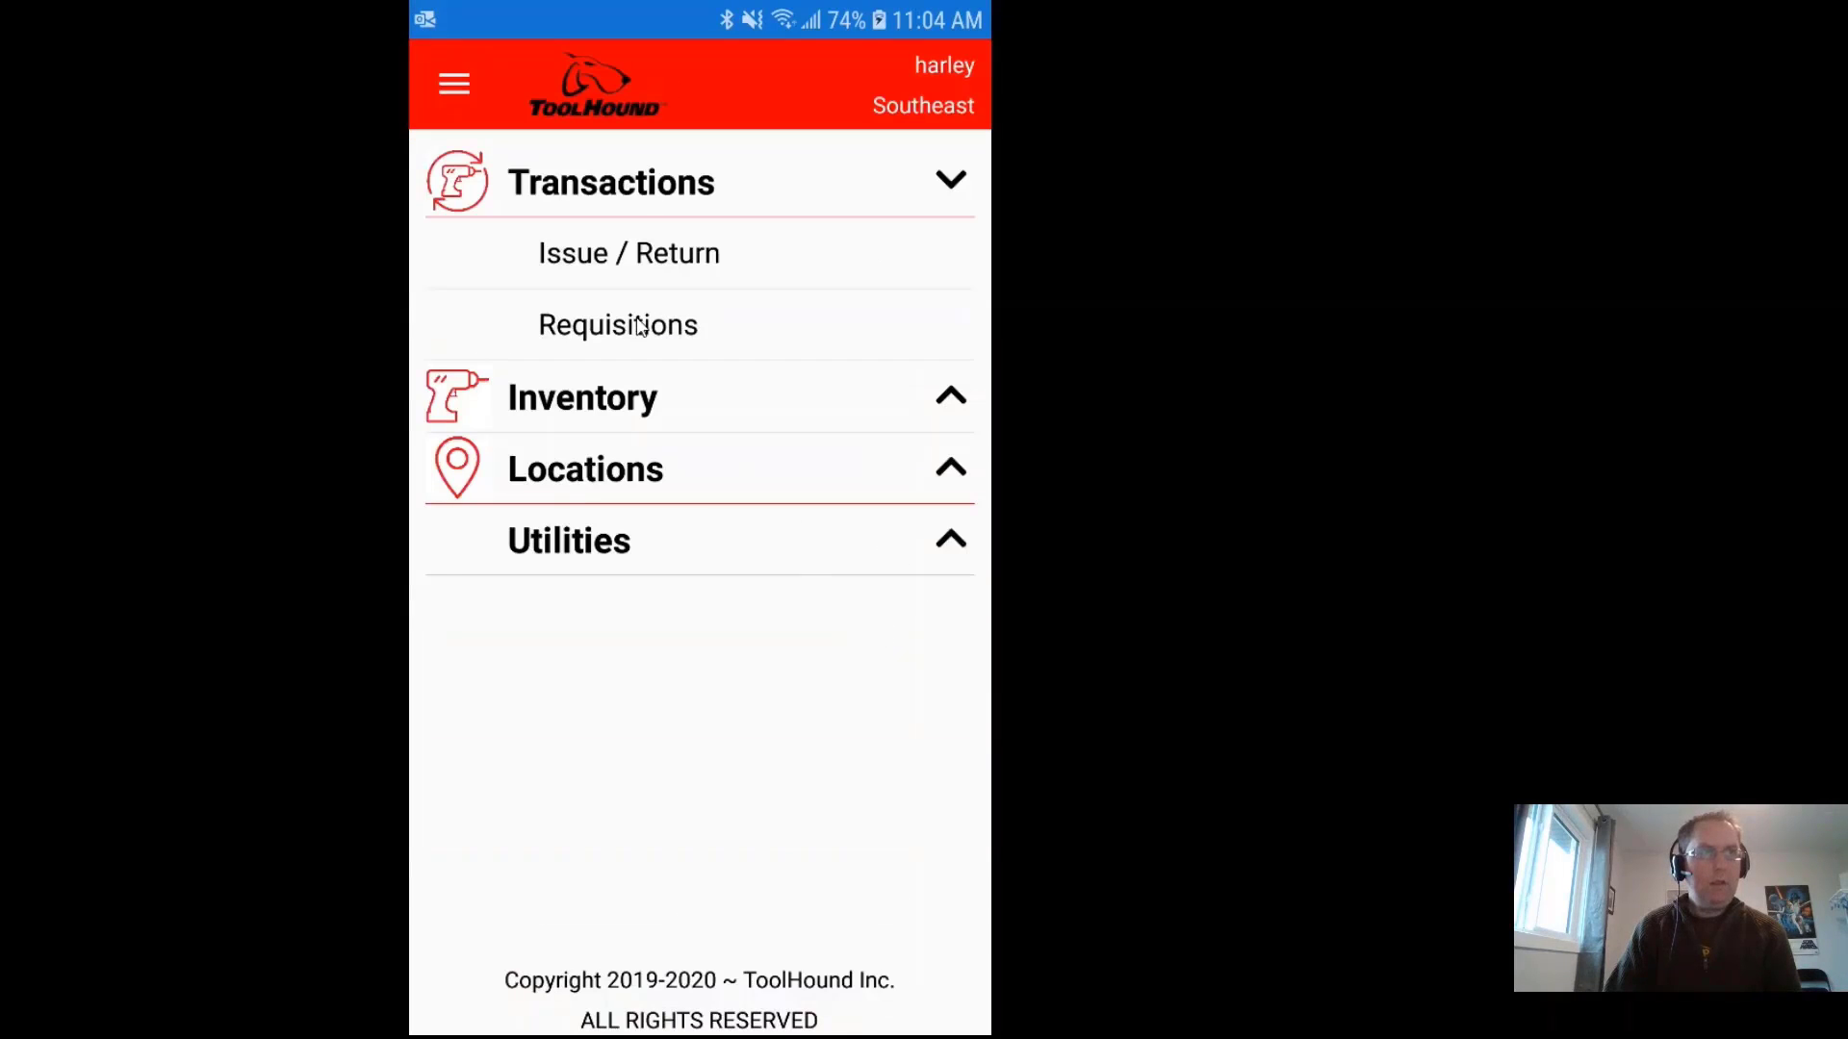
Step: Start a new requisition from the Requisitions list and enter the employee's entity ID
click(639, 327)
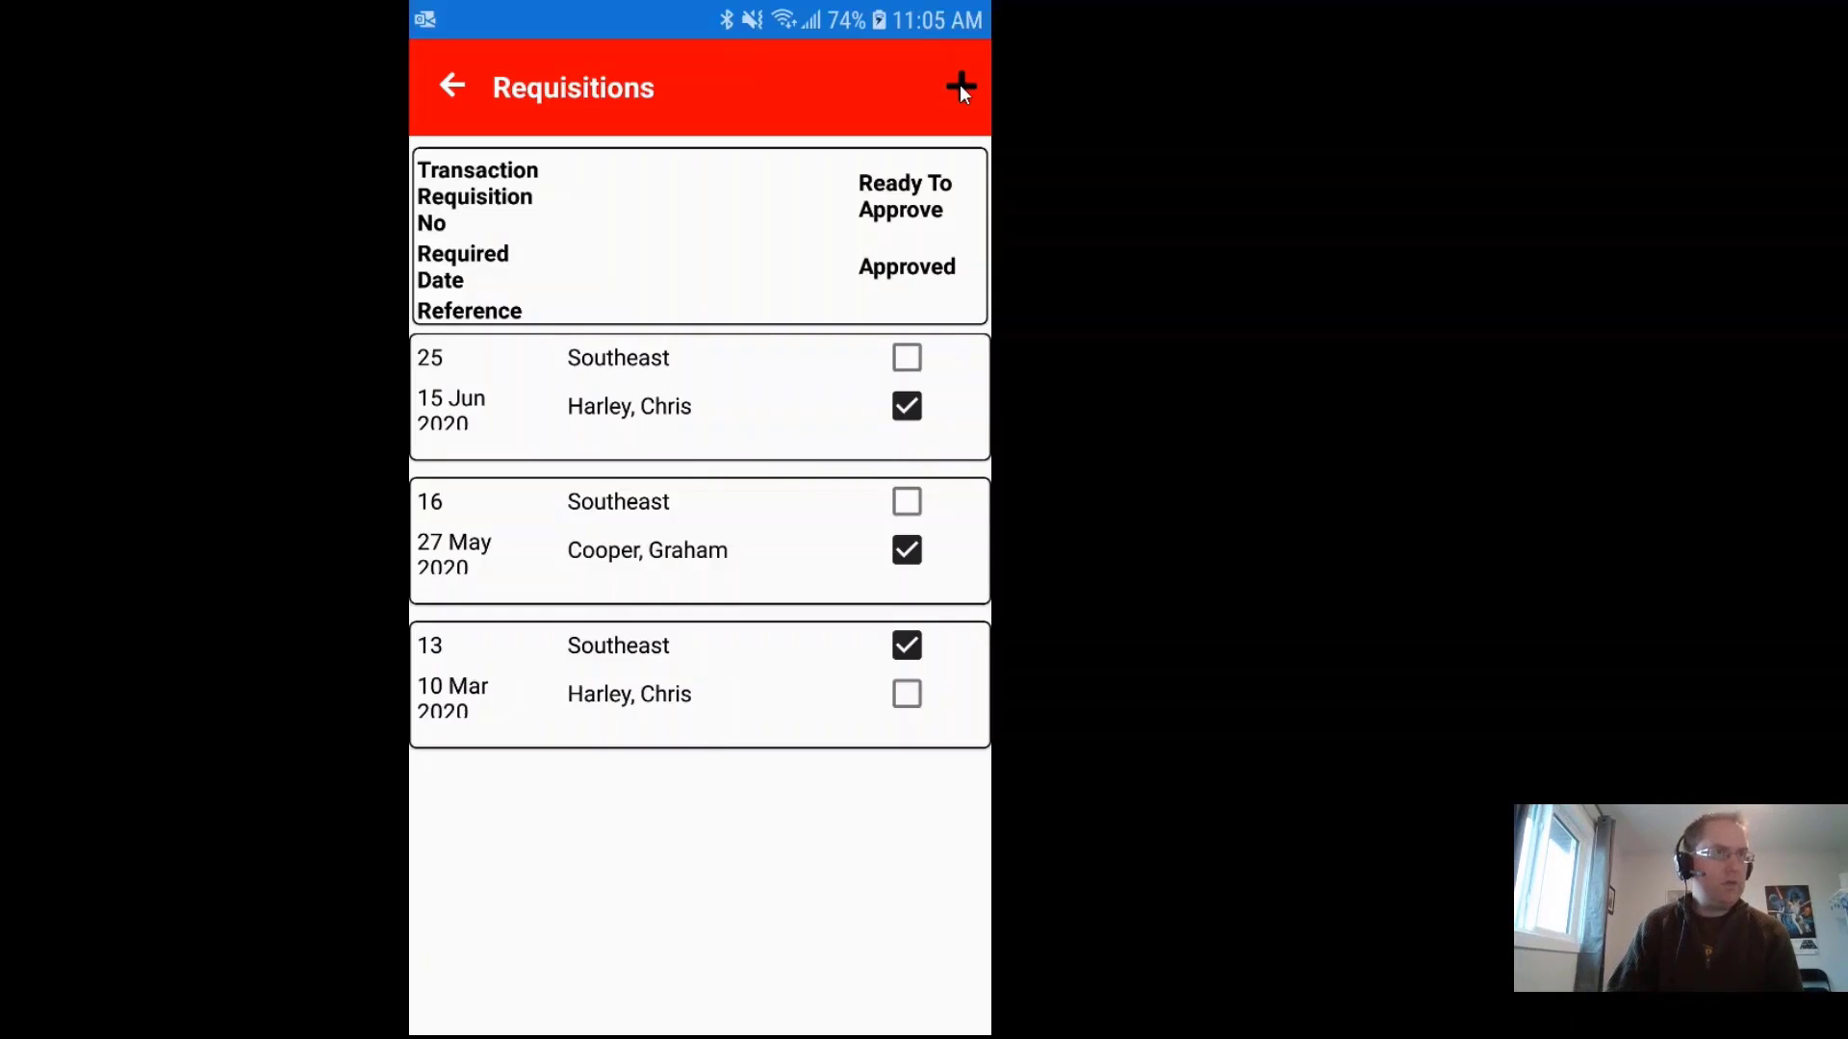
click(961, 88)
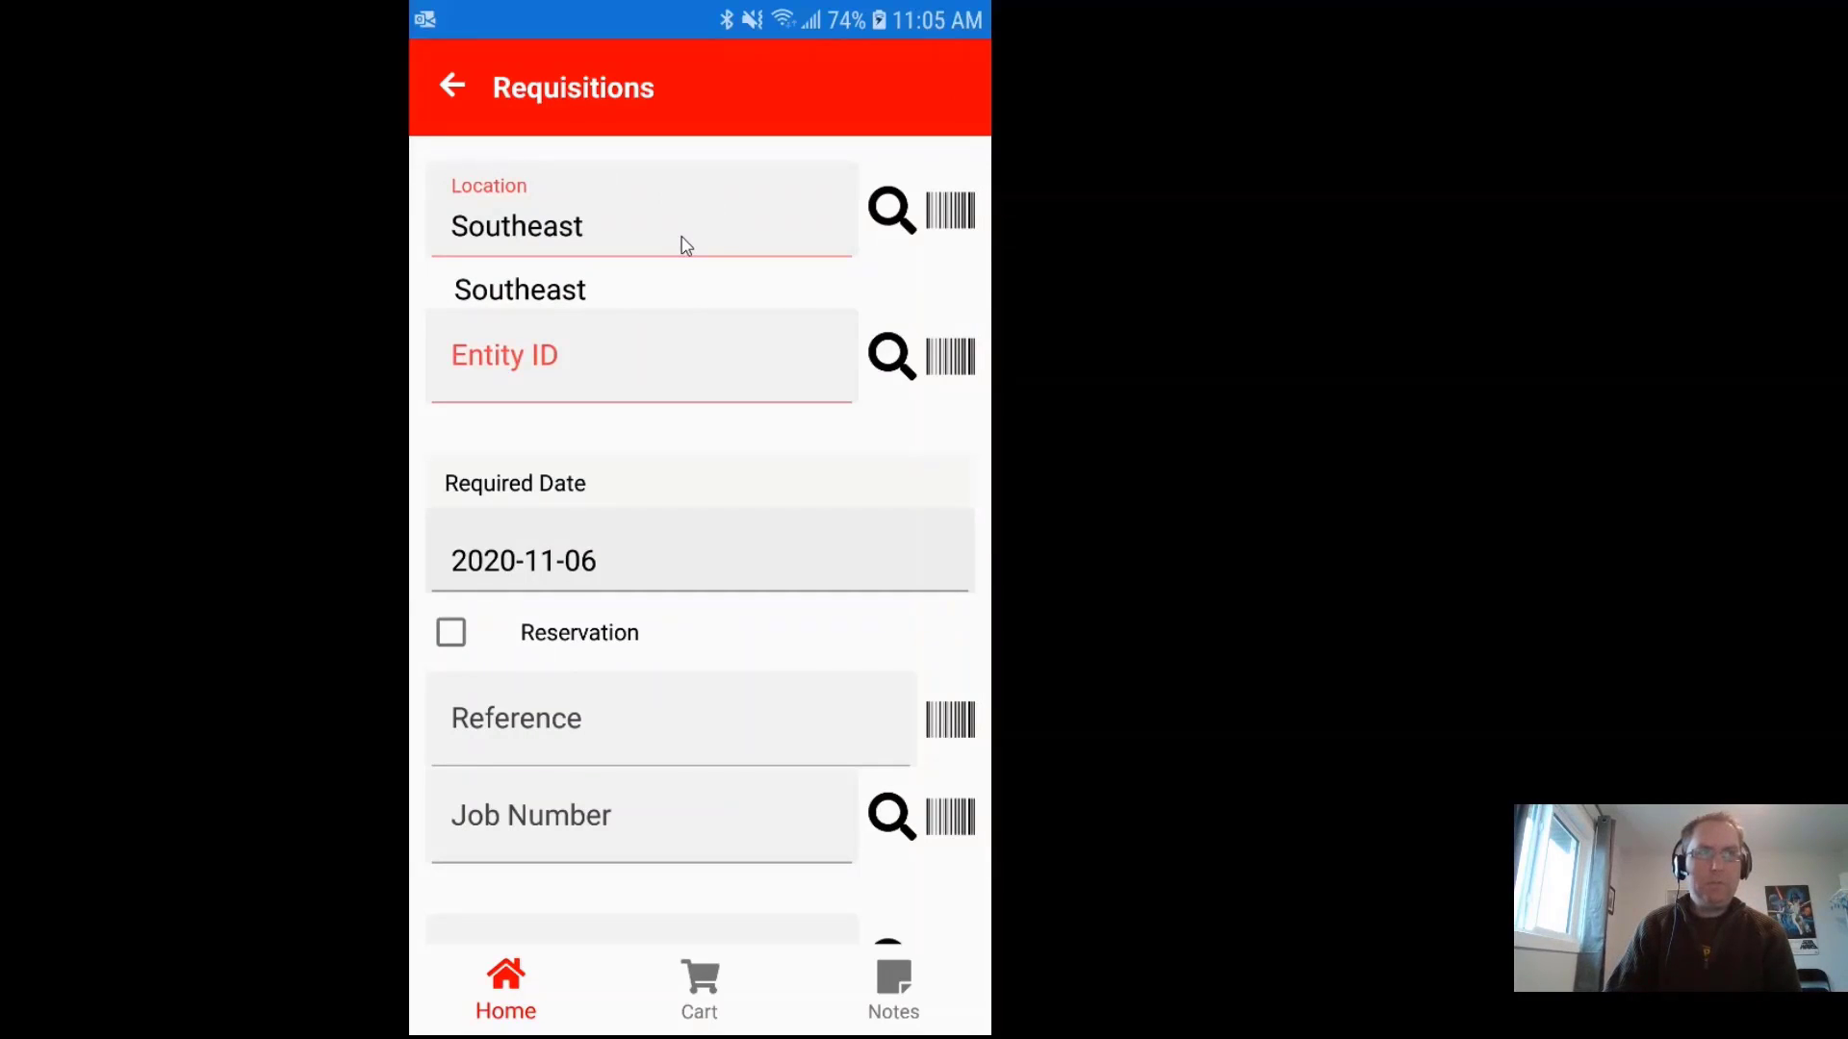
click(517, 395)
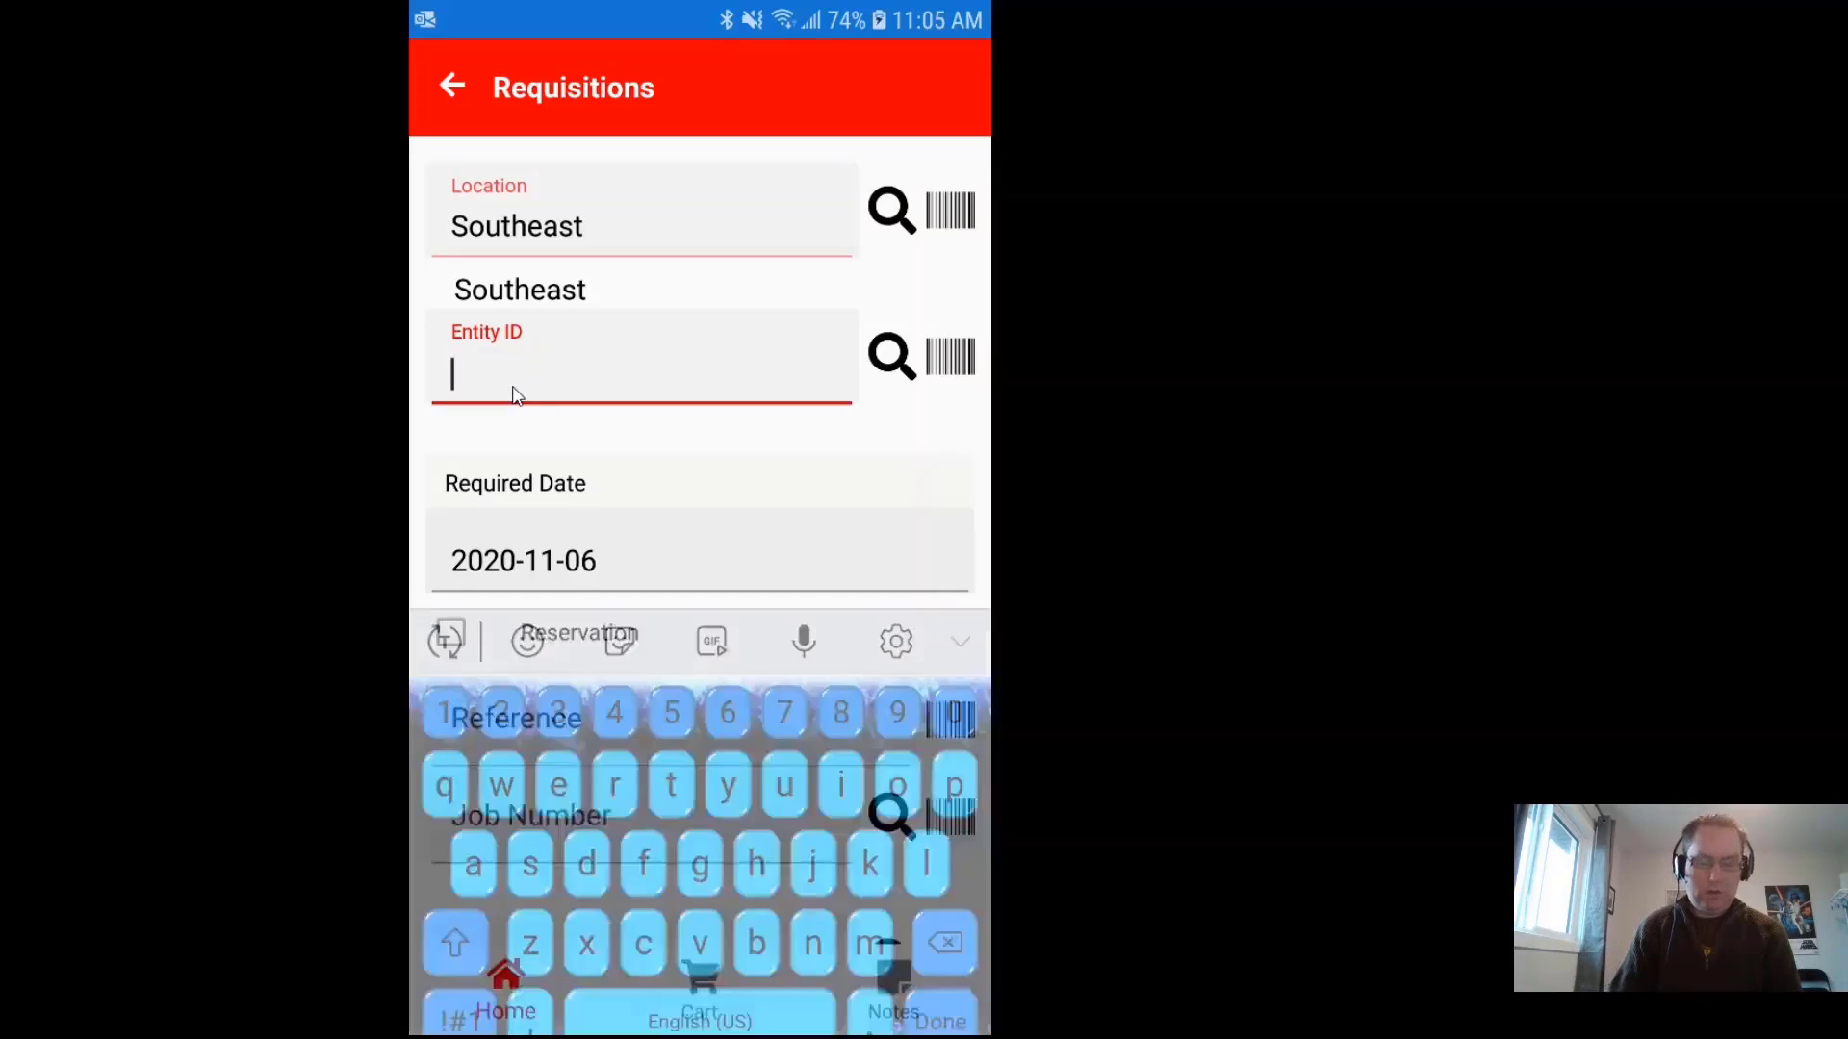
text(431187)
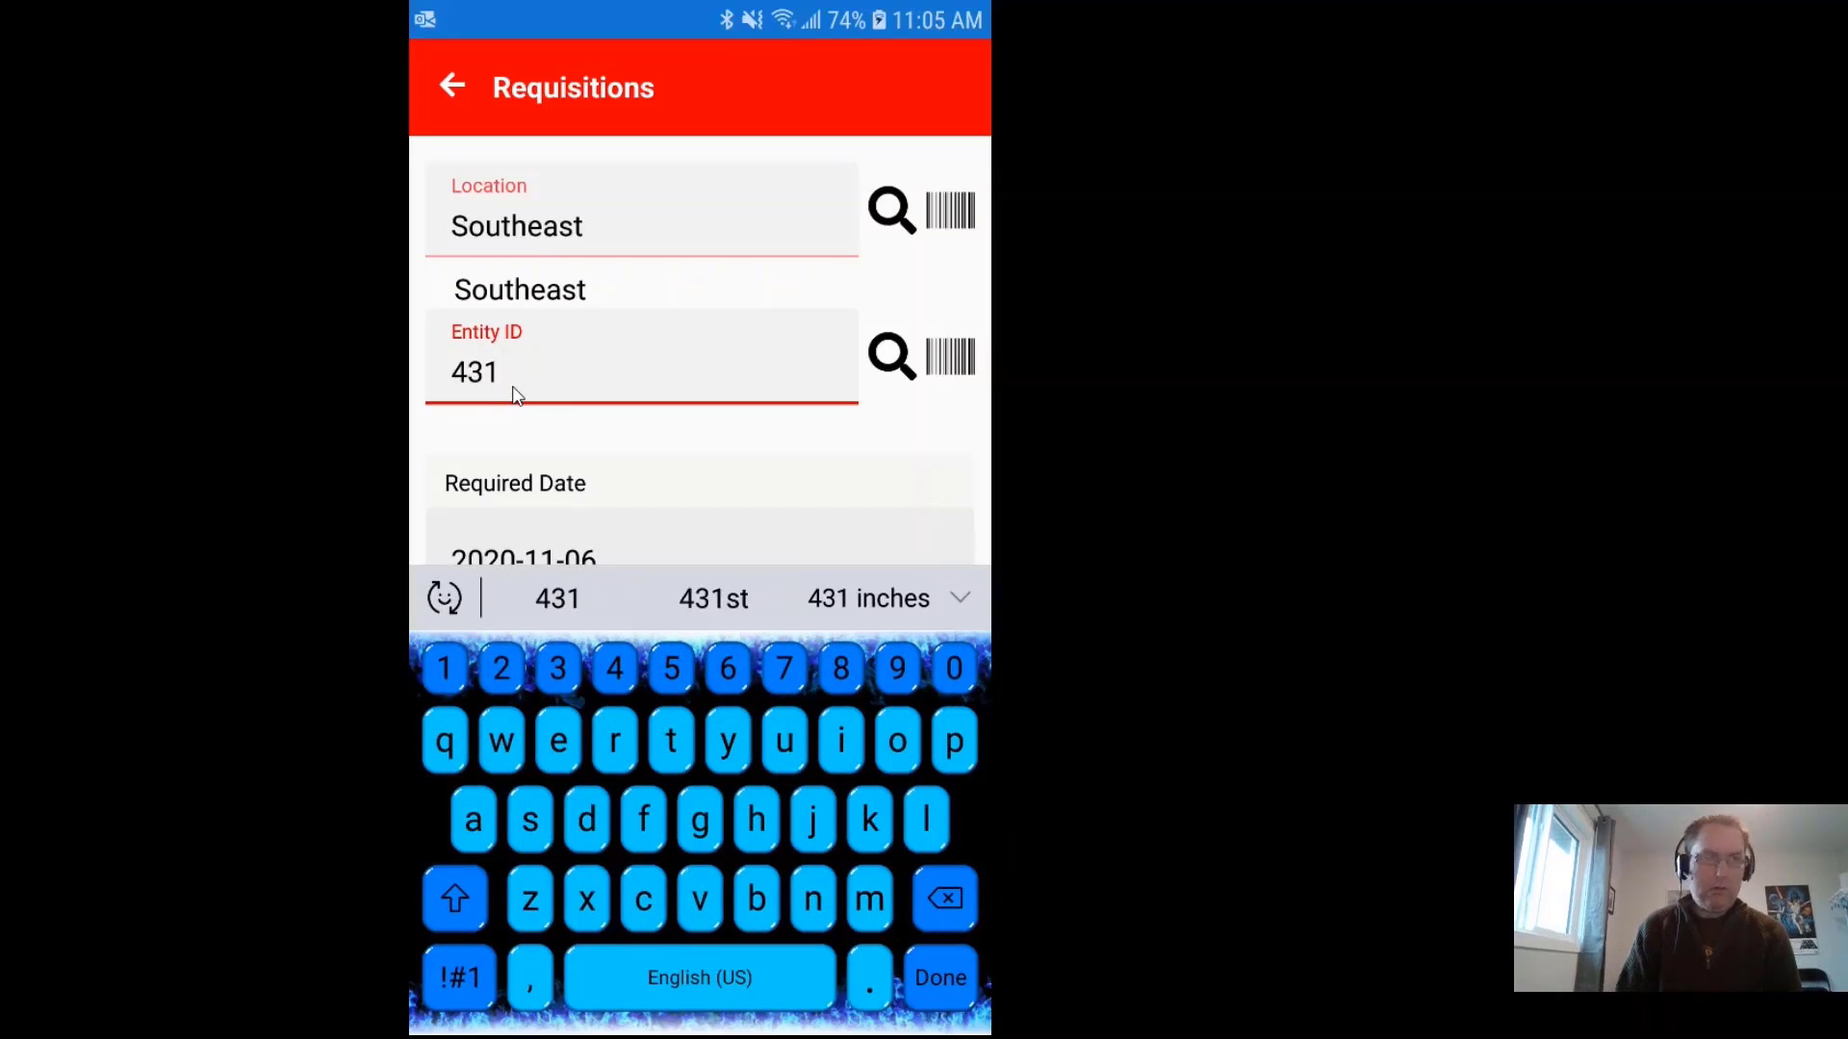
click(951, 961)
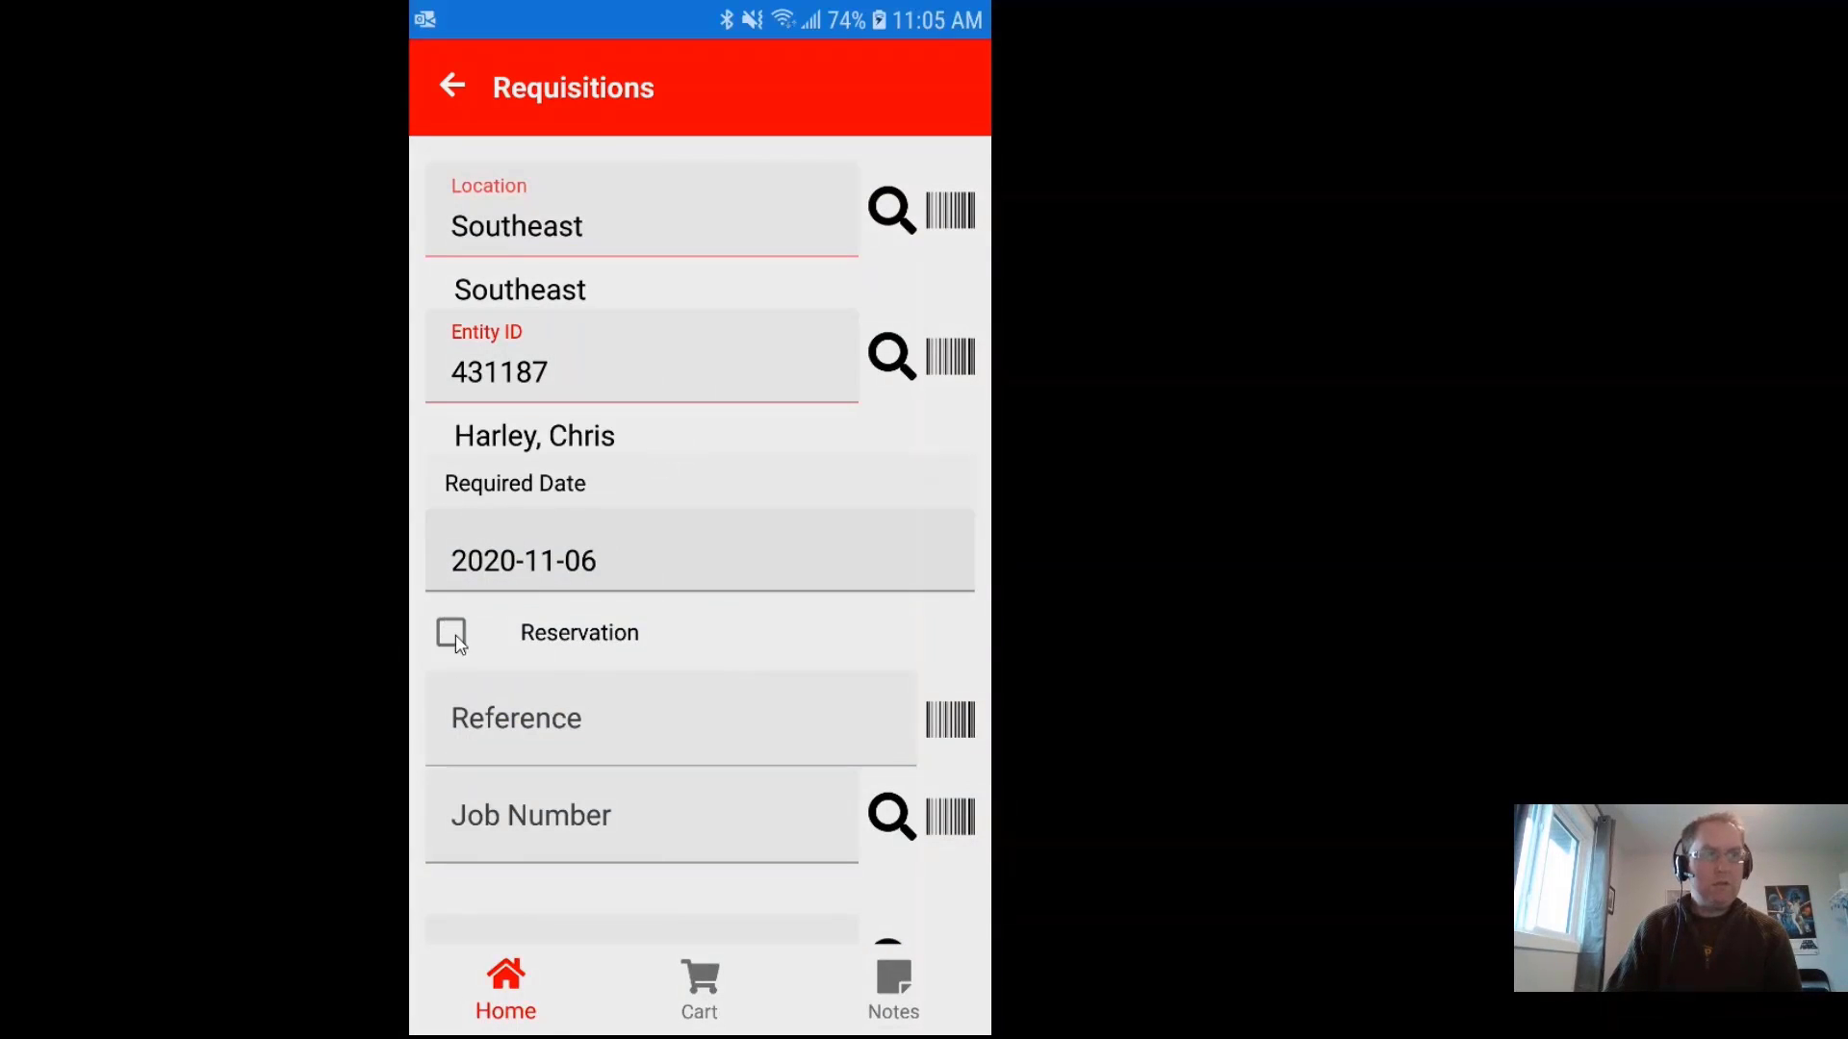
scroll(633, 710, down, 3)
scroll(629, 704, down, 1)
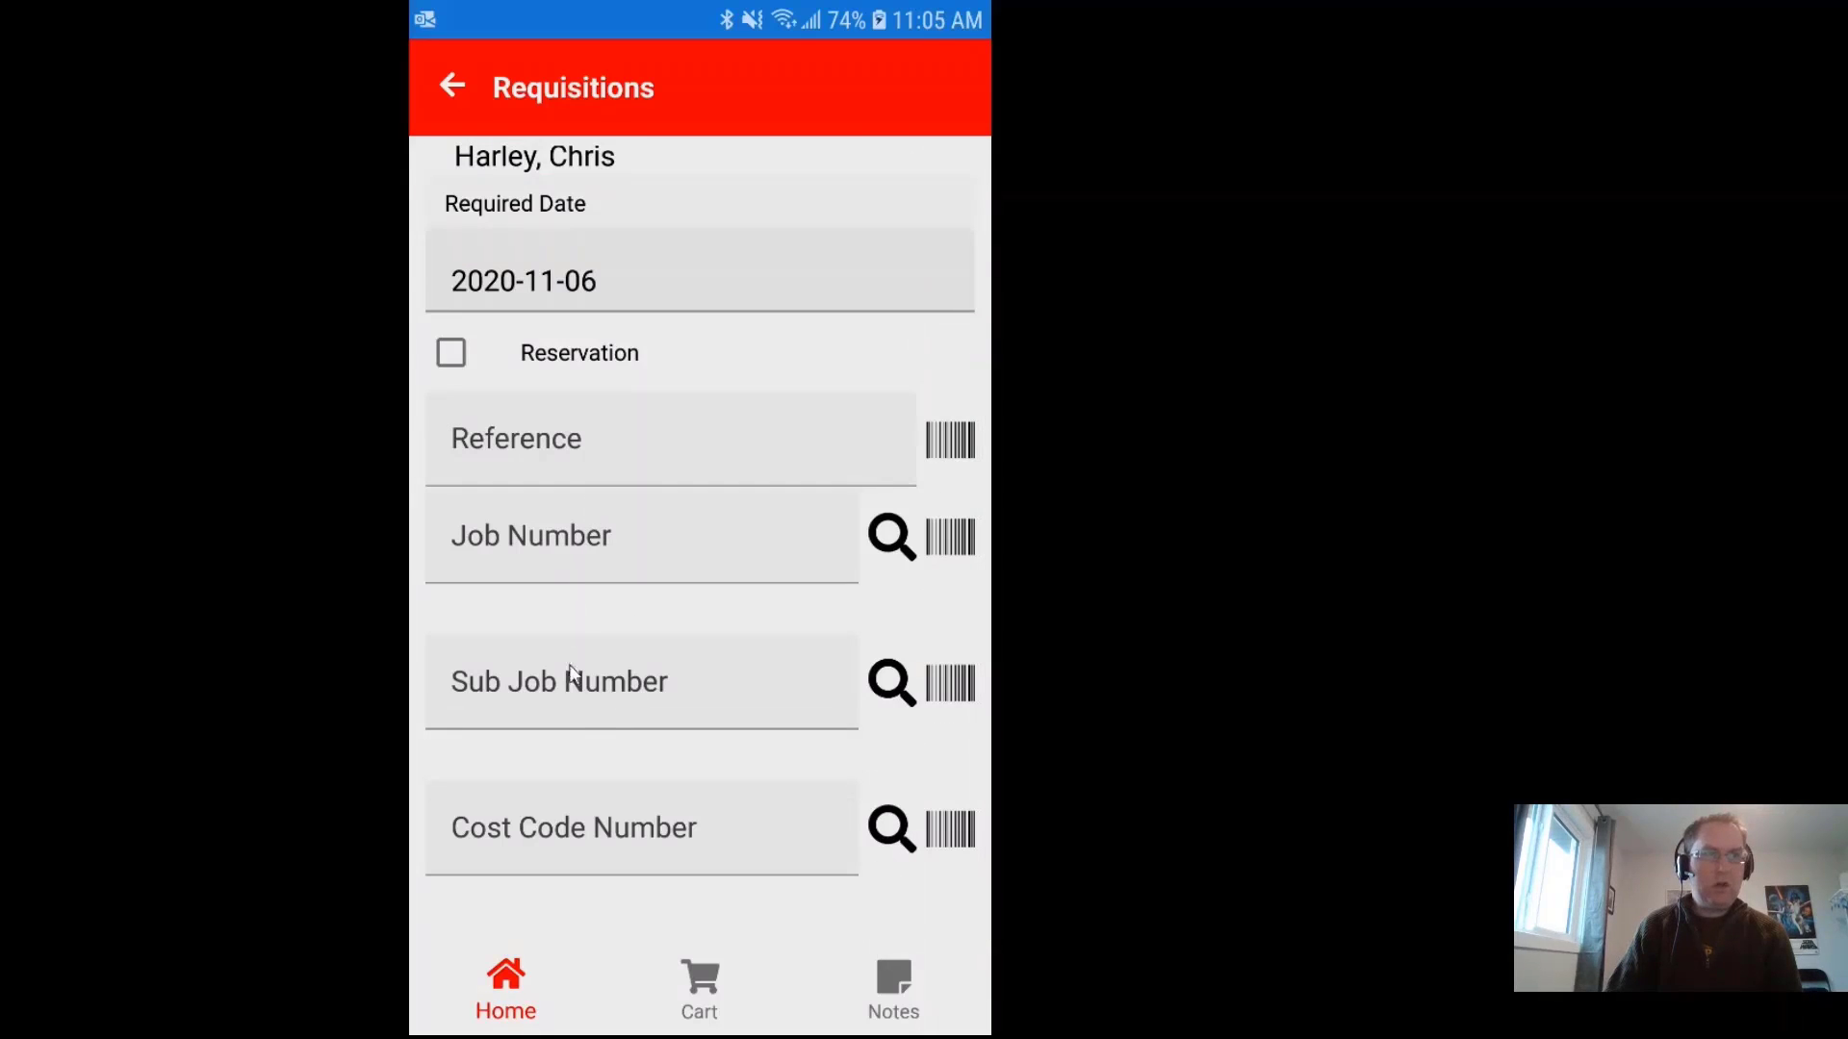
Step: Search the cart's stocking units for 'pen', add PN-PNCL Pencils, and set quantity required to 16
click(707, 991)
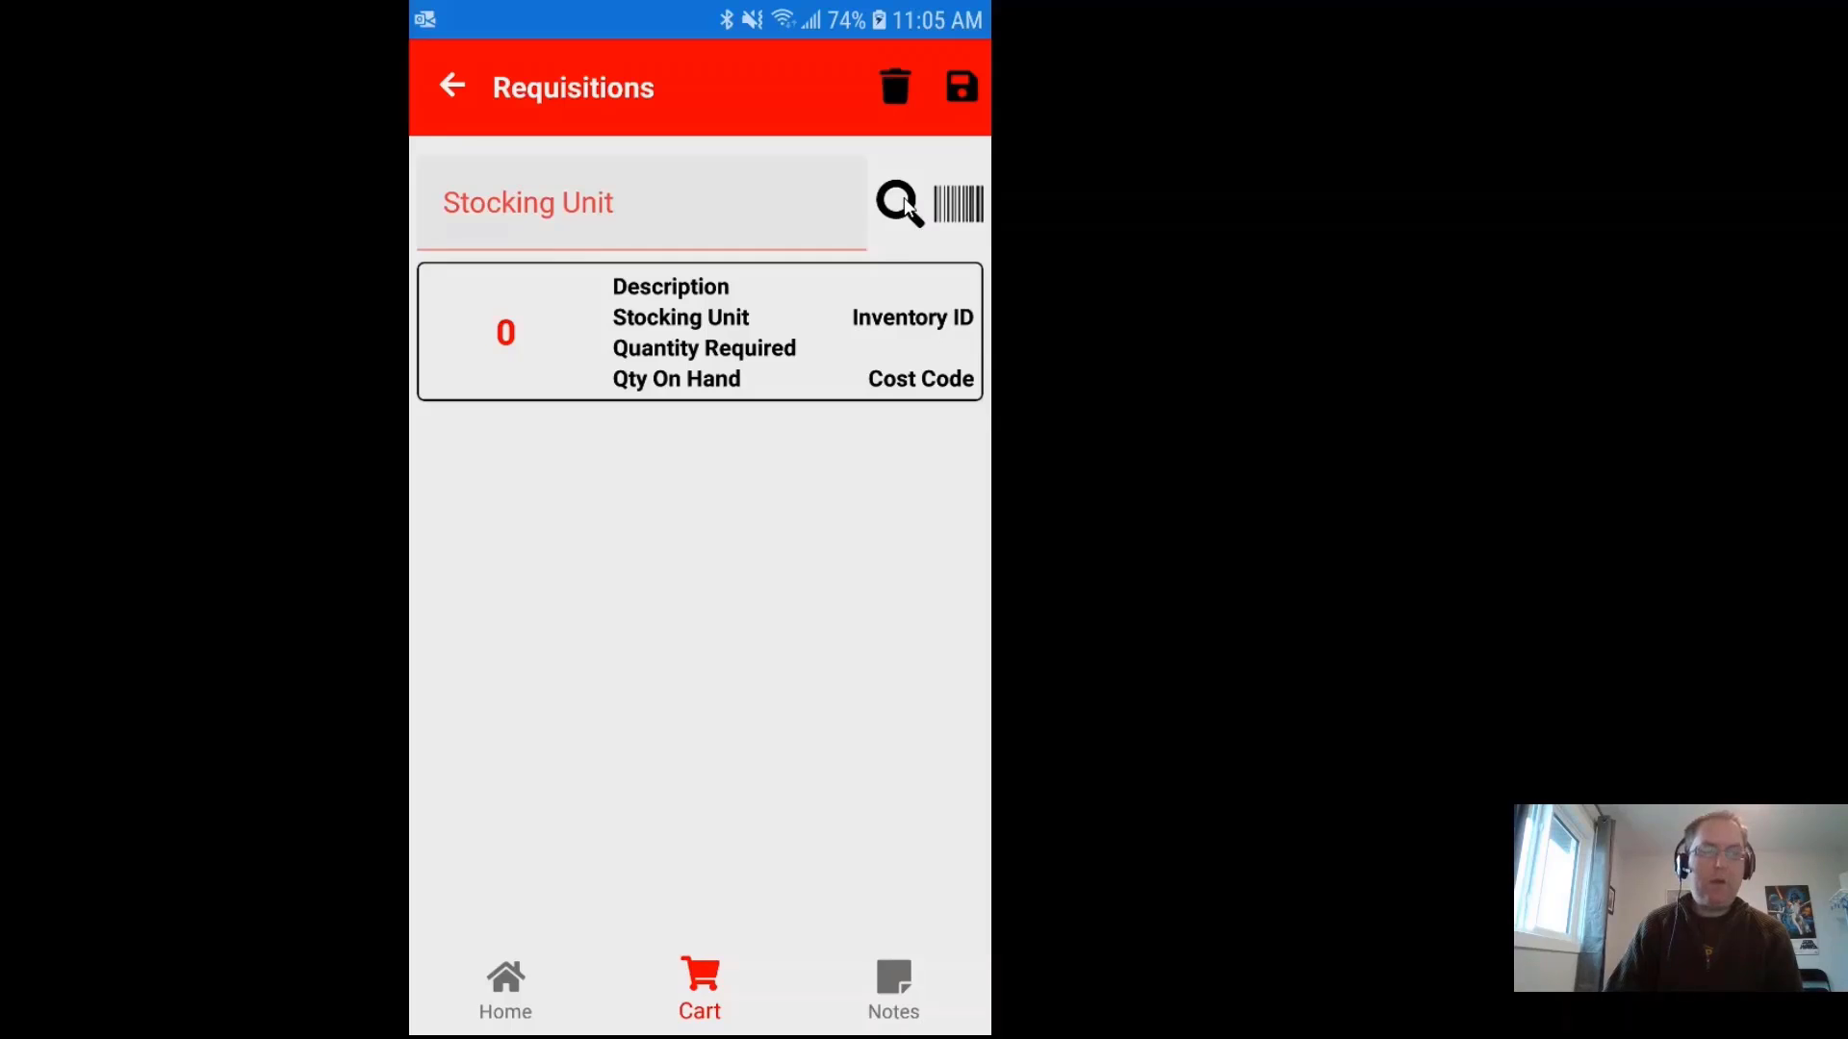
click(902, 204)
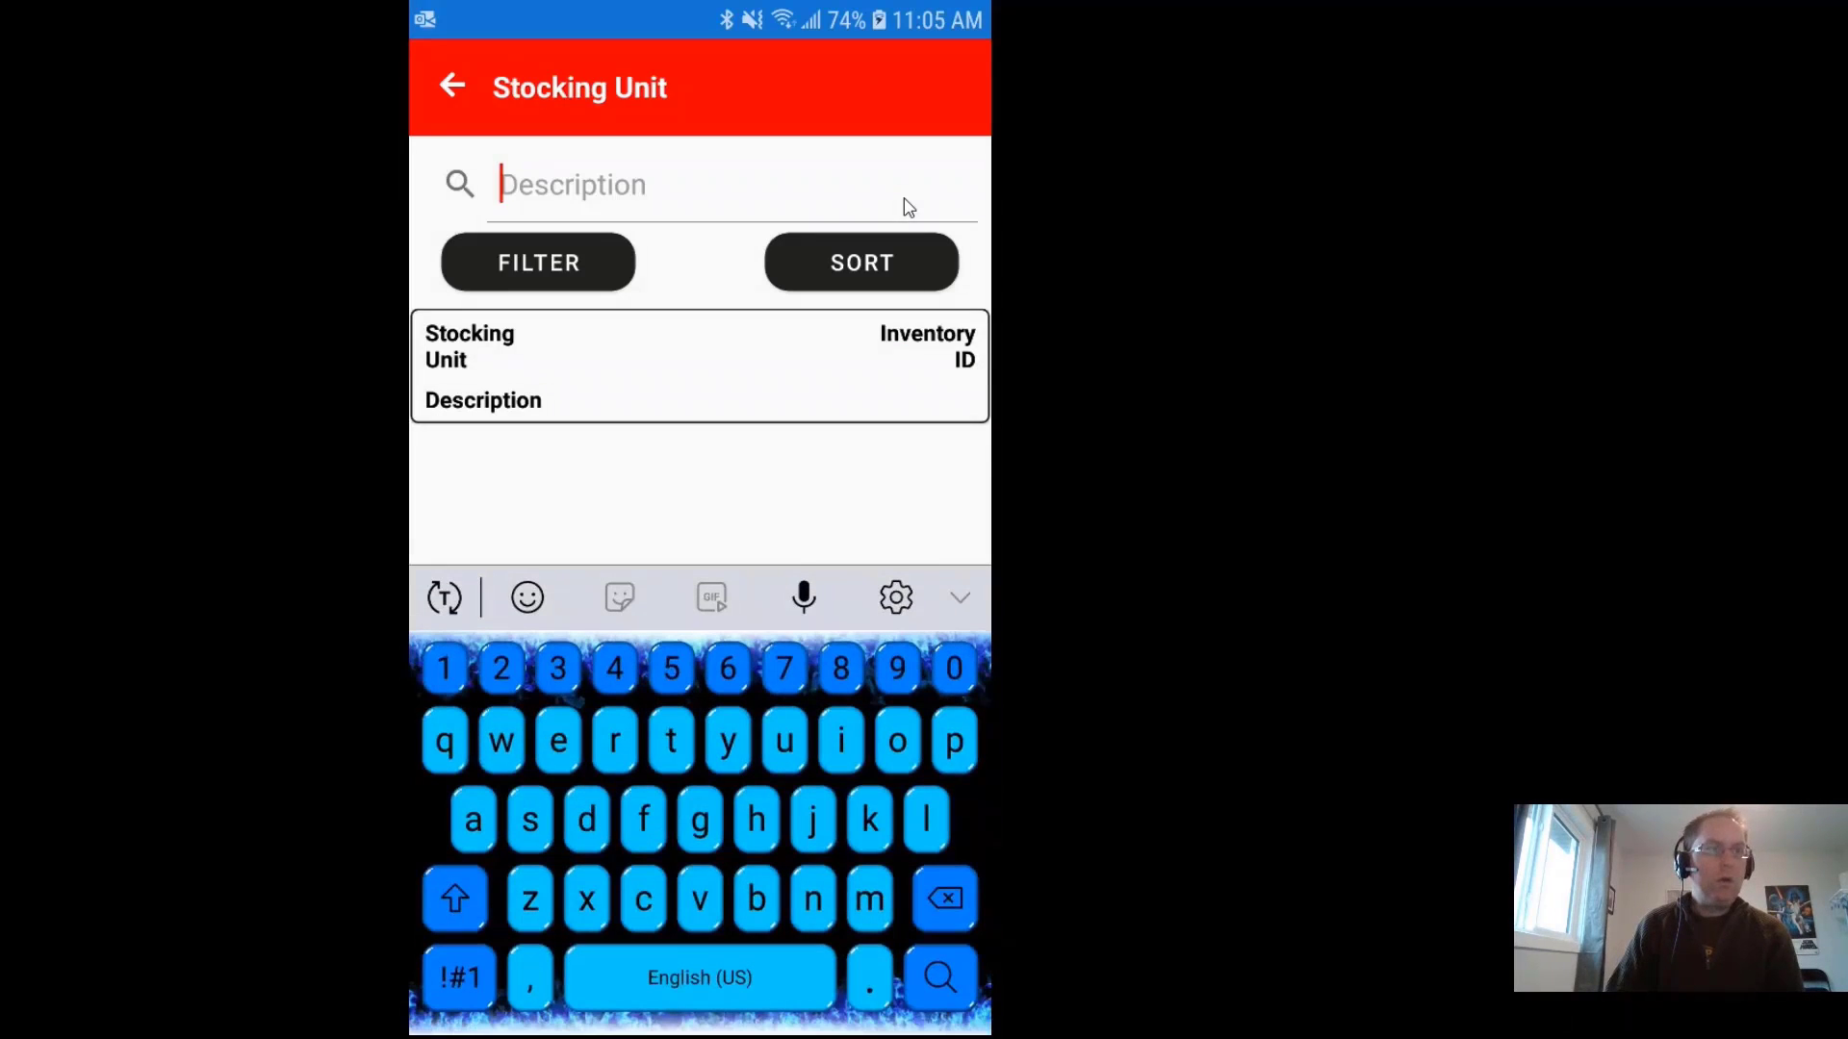
text(pen)
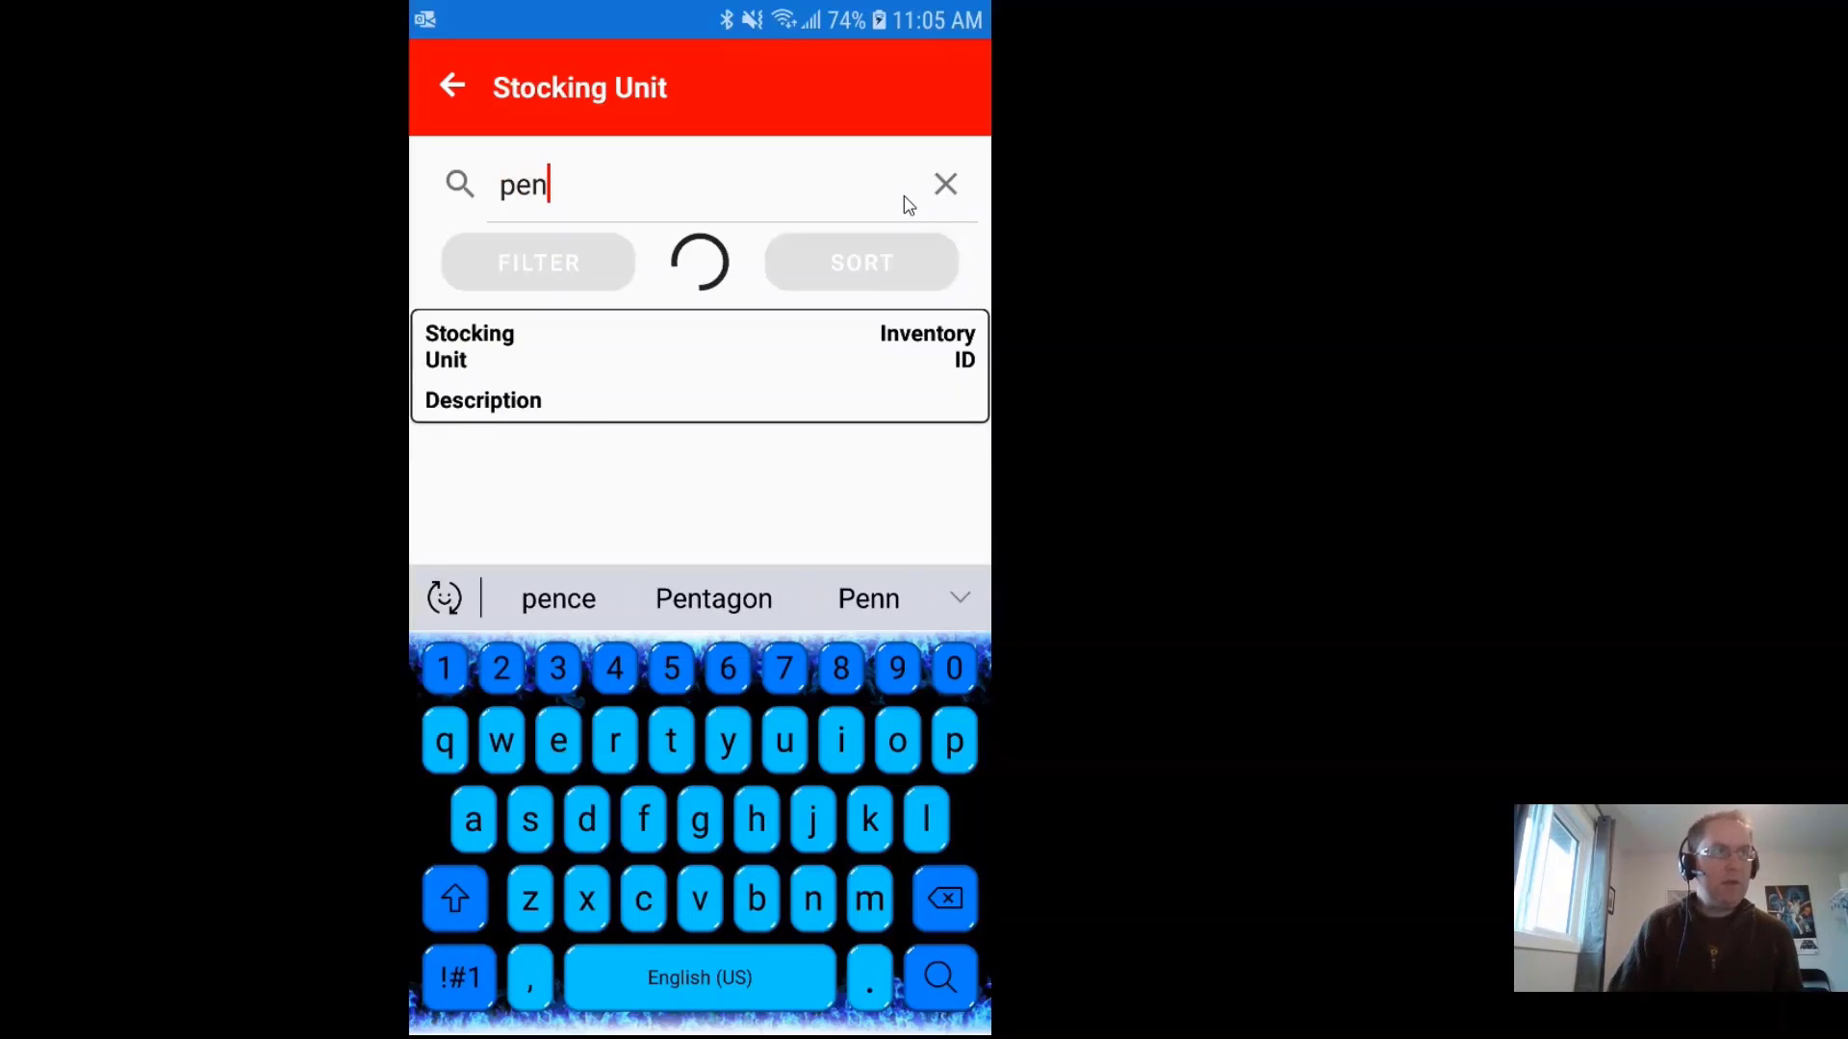
click(646, 470)
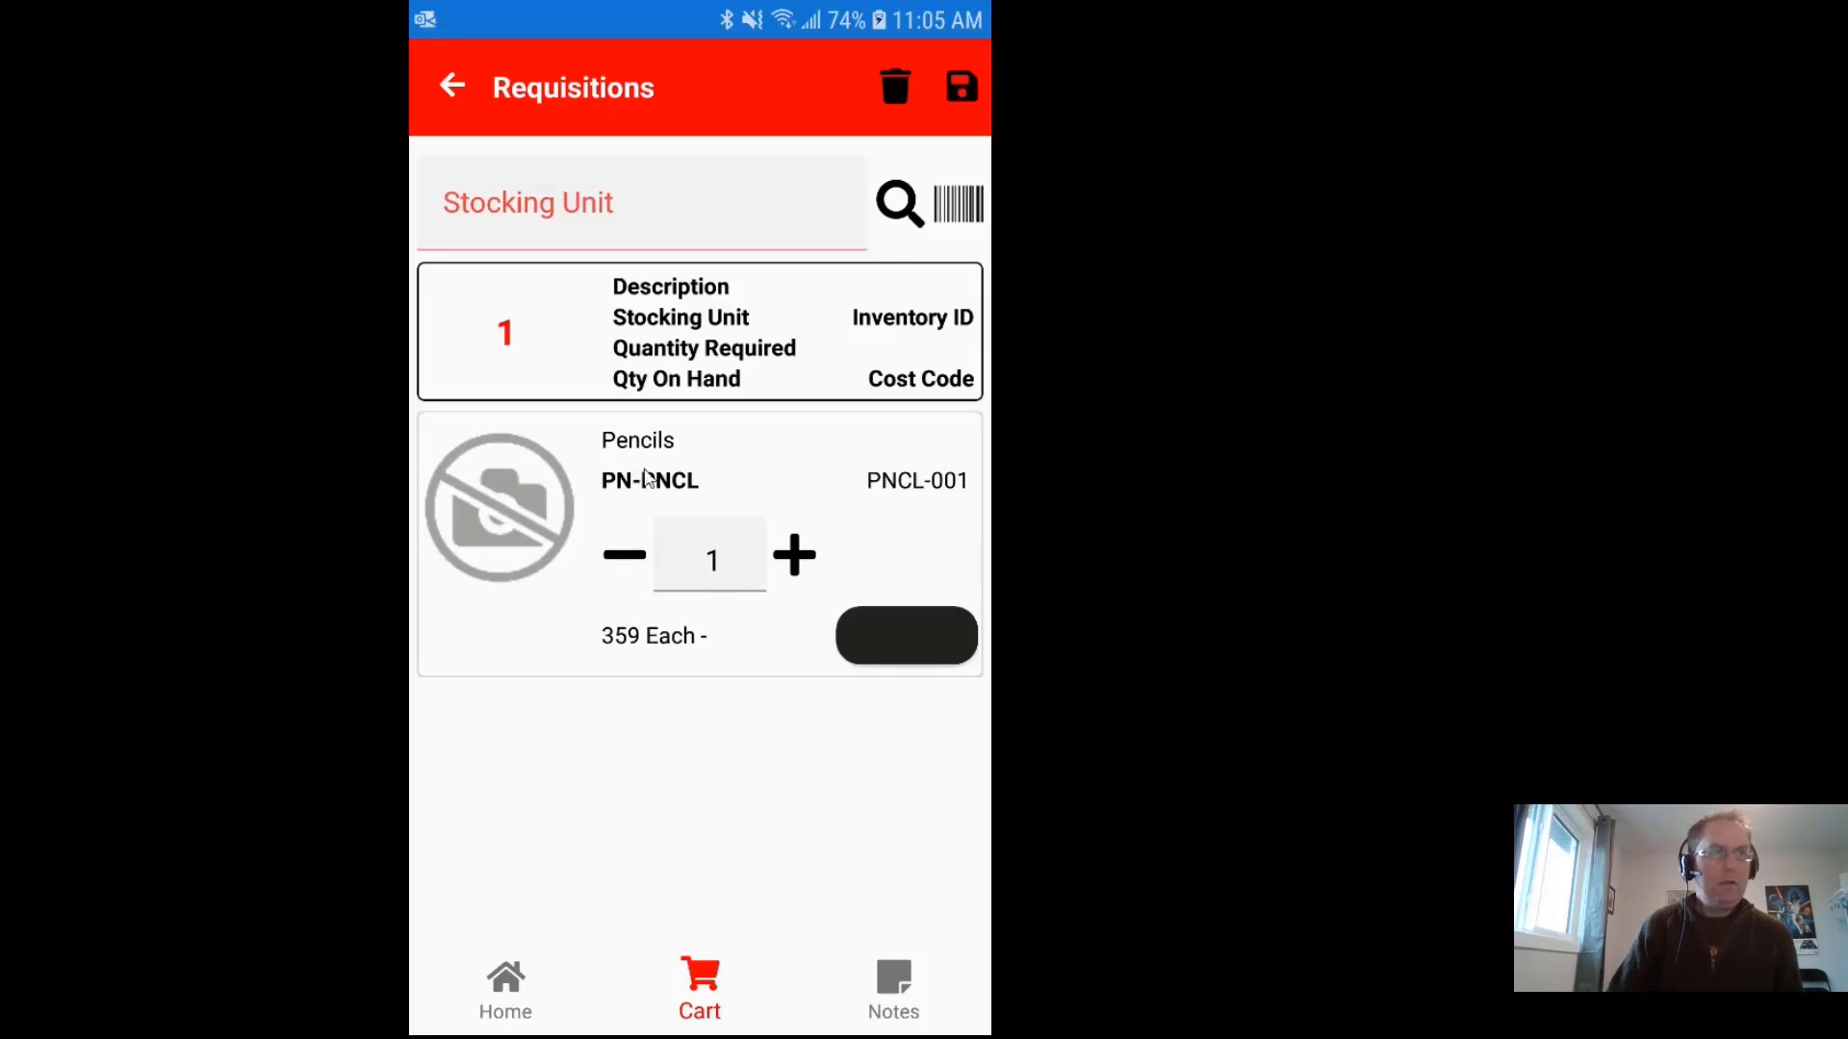
click(732, 575)
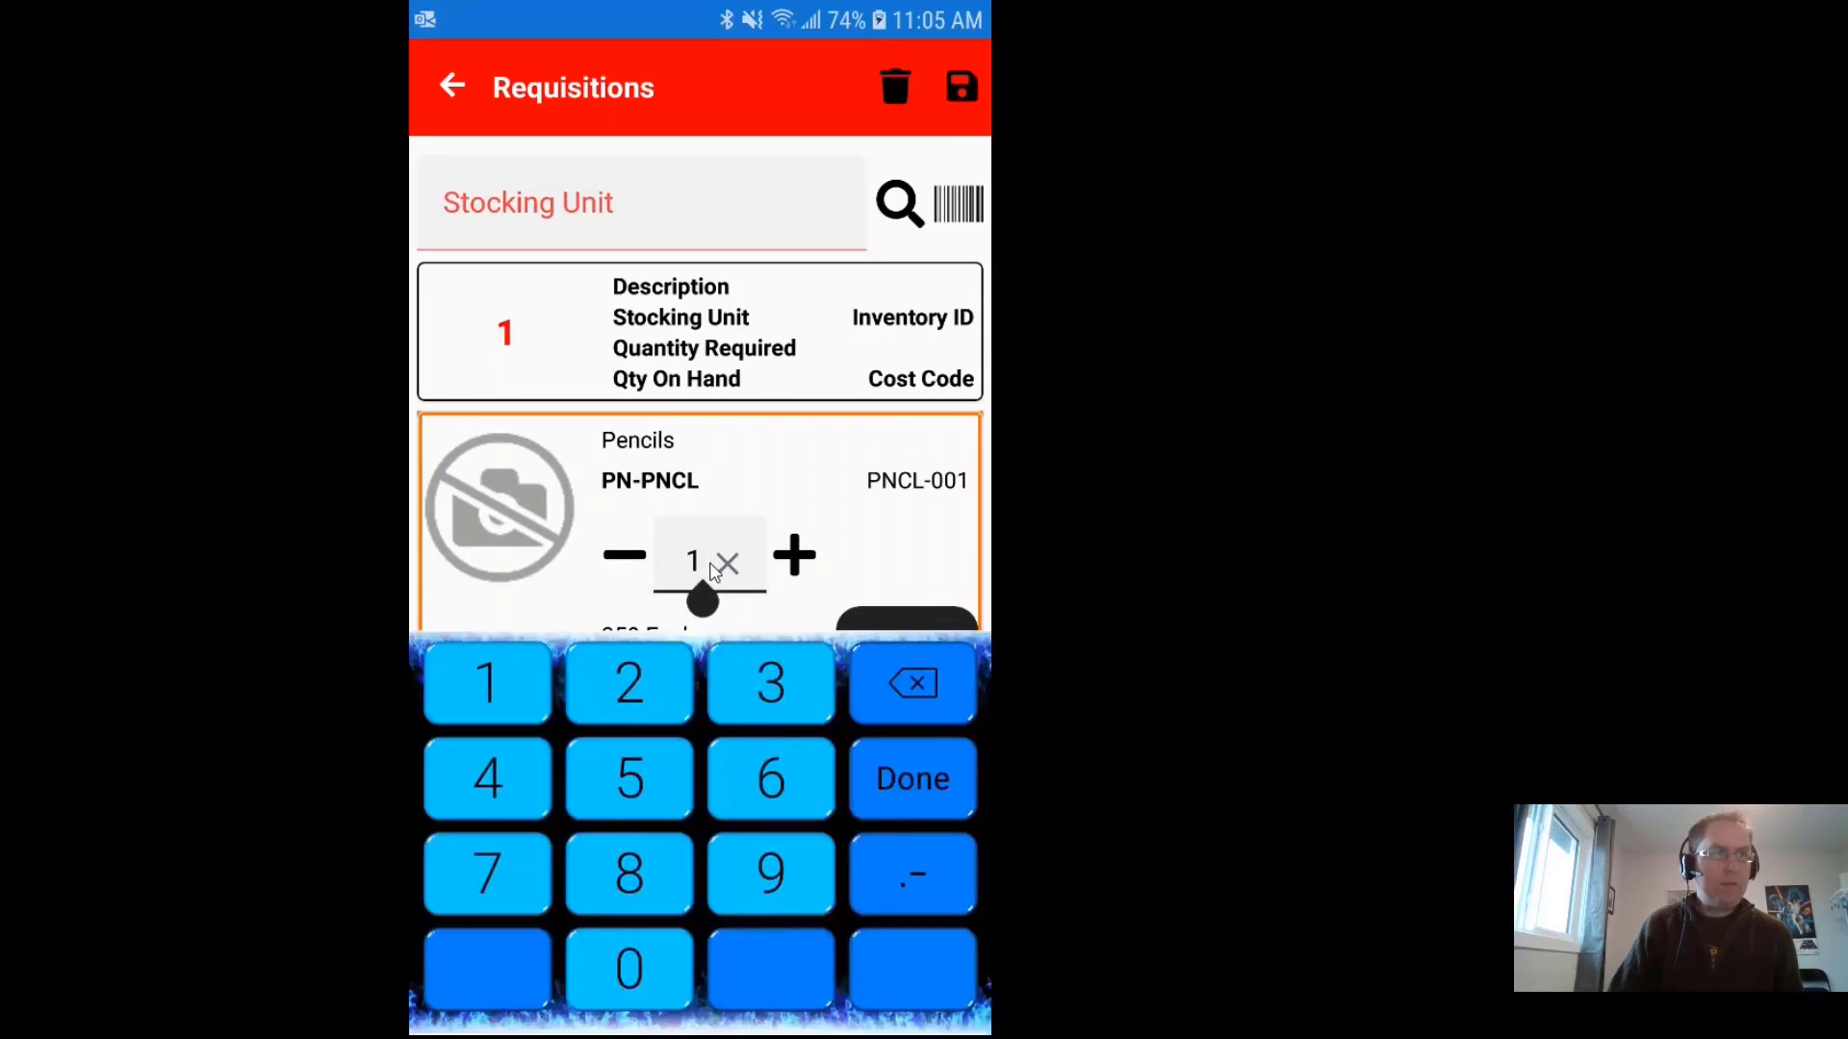
click(725, 566)
text(16)
click(565, 609)
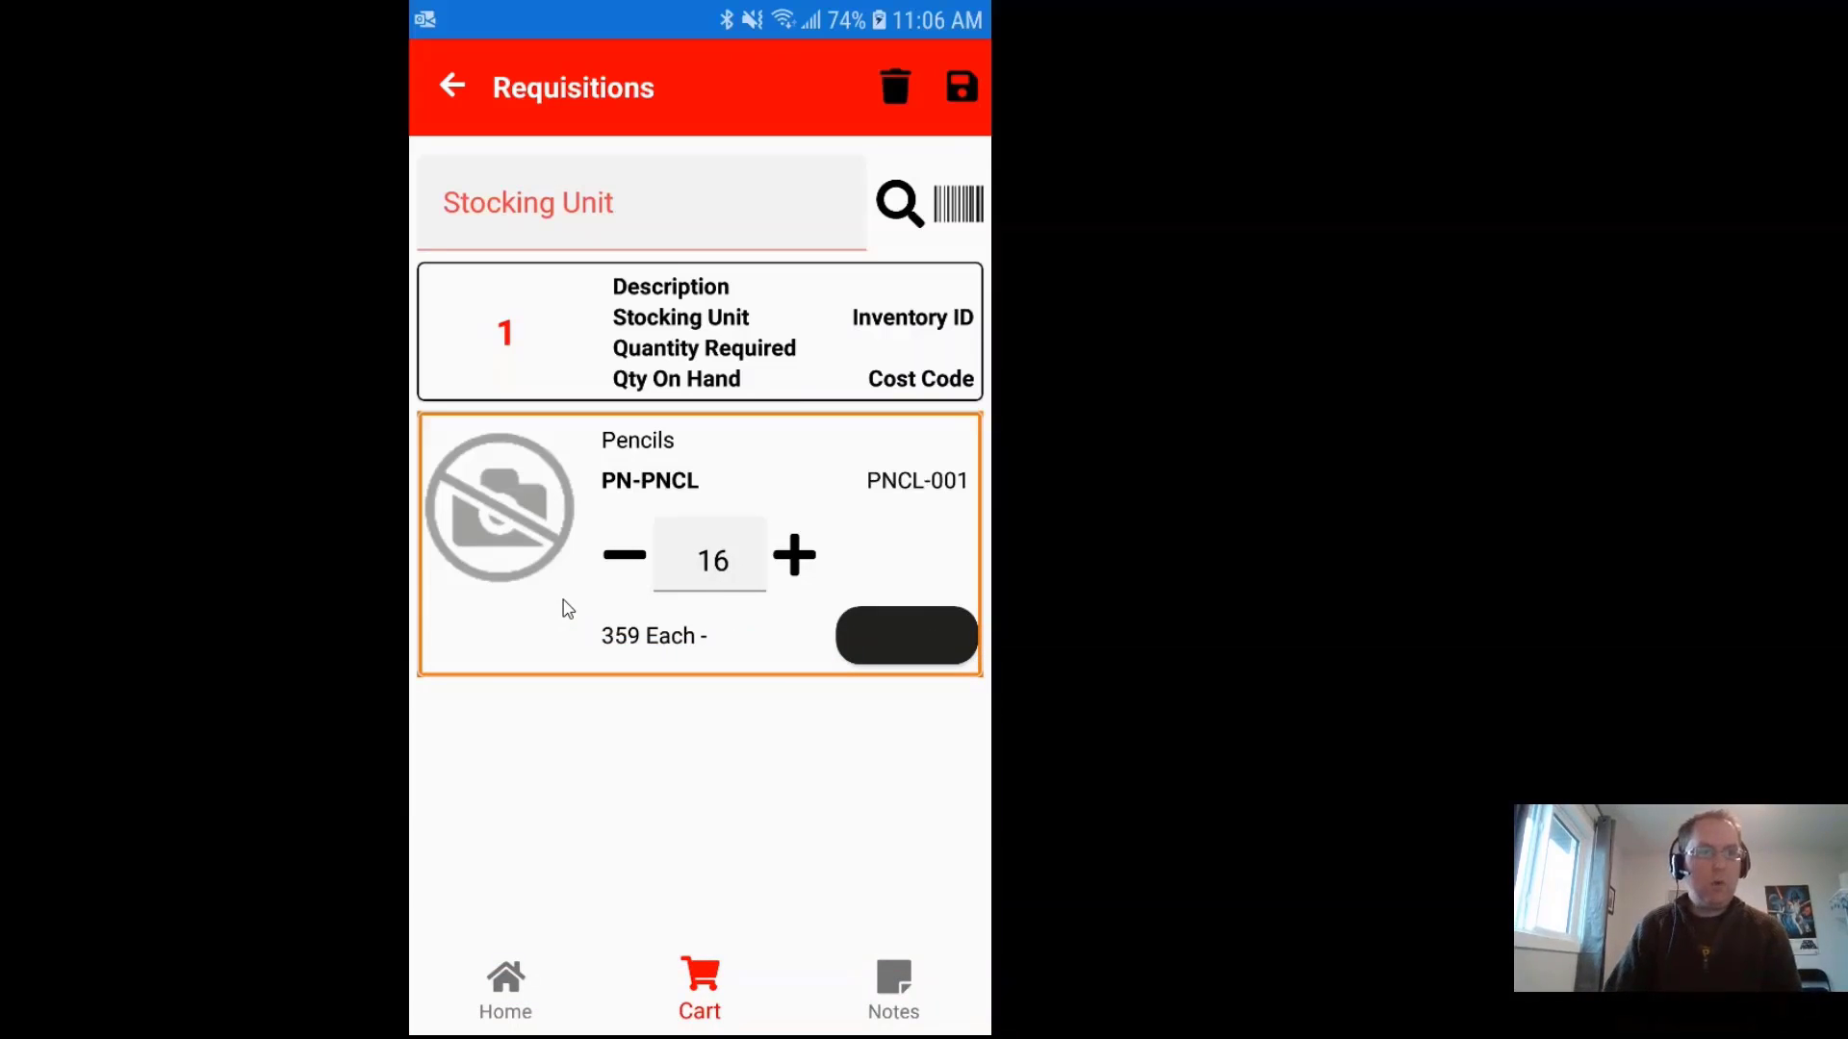
Step: Save the pencil requisition, confirming it and acknowledging Requisition 40 was created
click(959, 87)
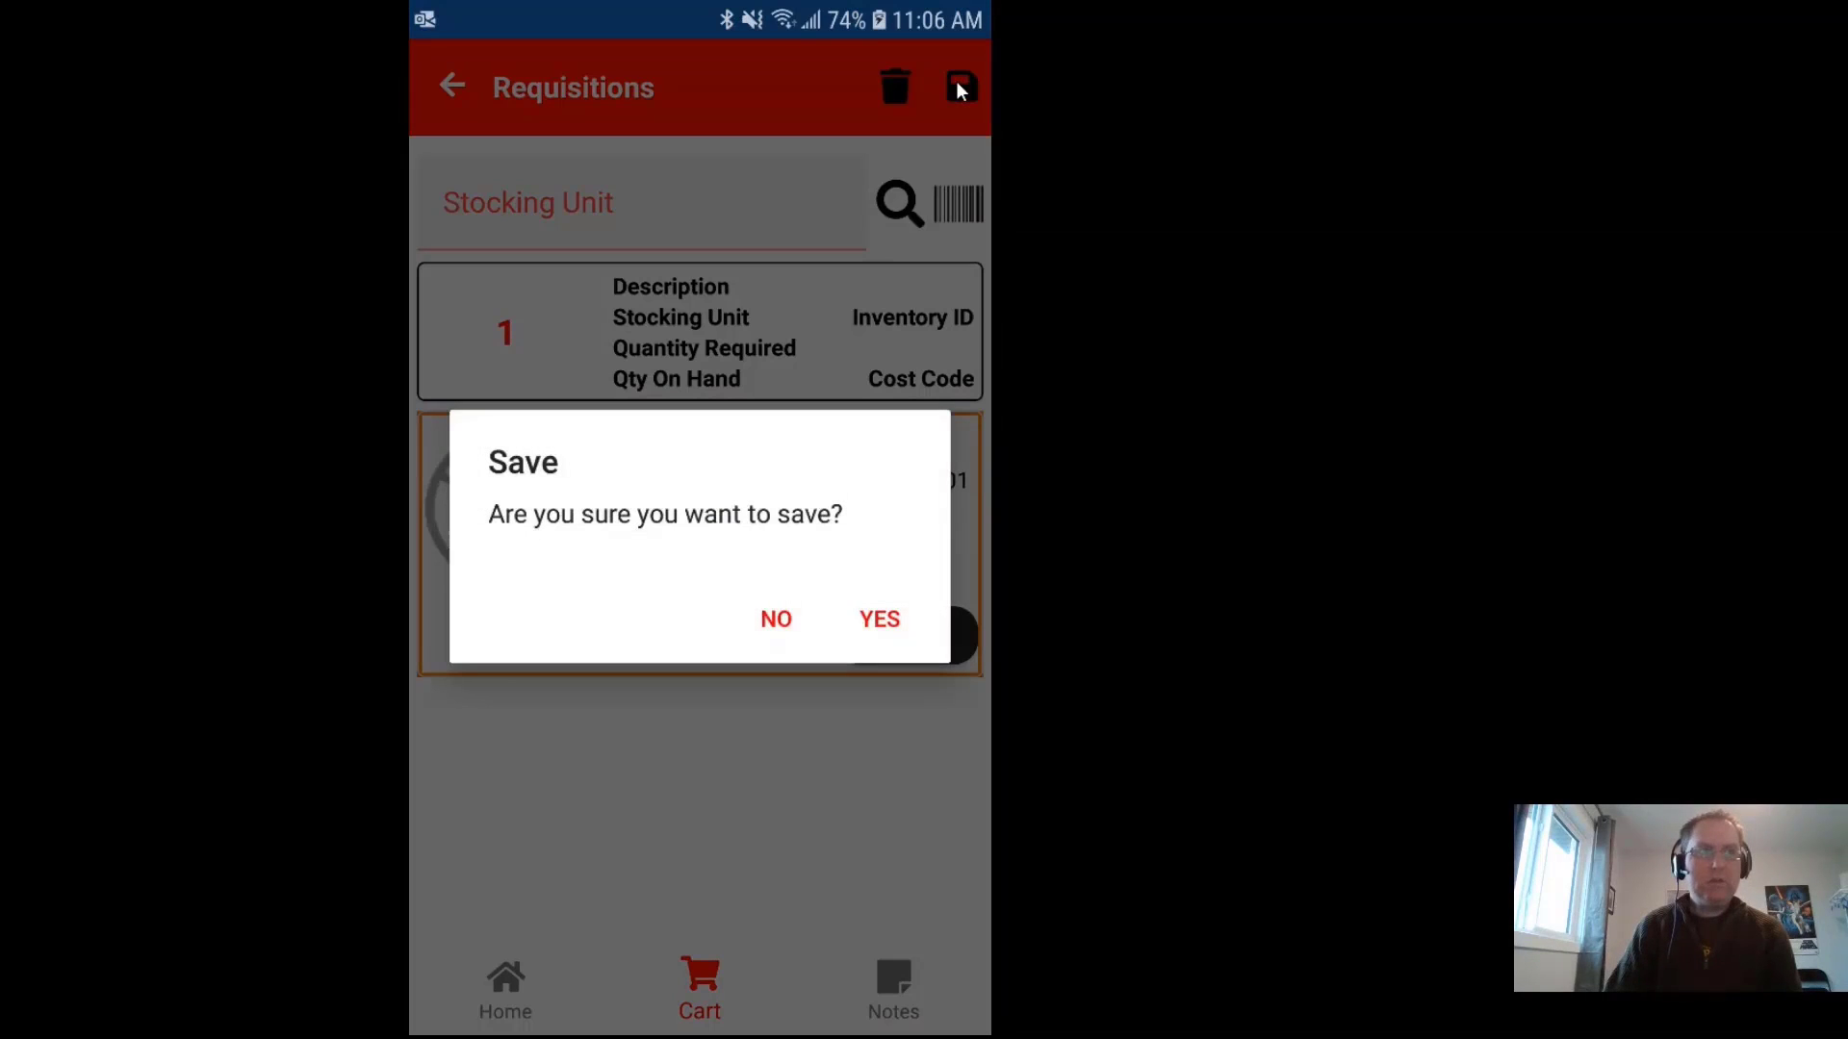
click(879, 619)
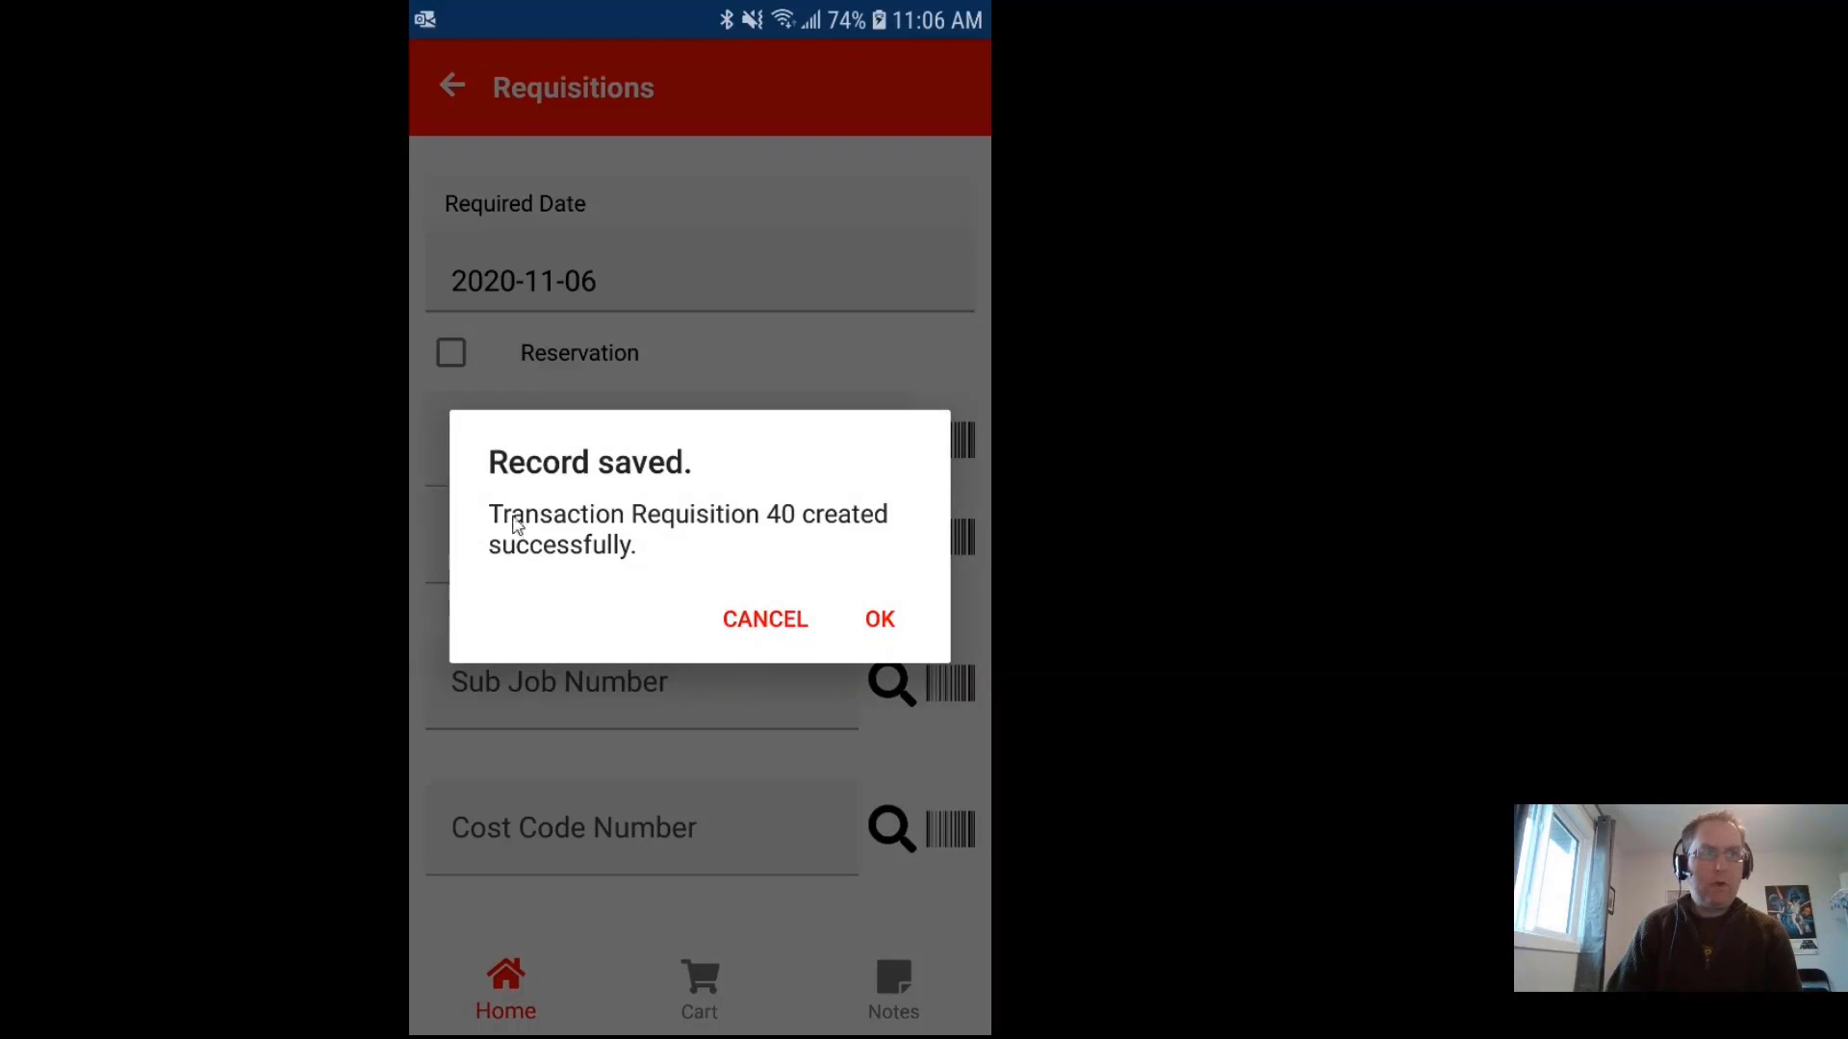
click(879, 621)
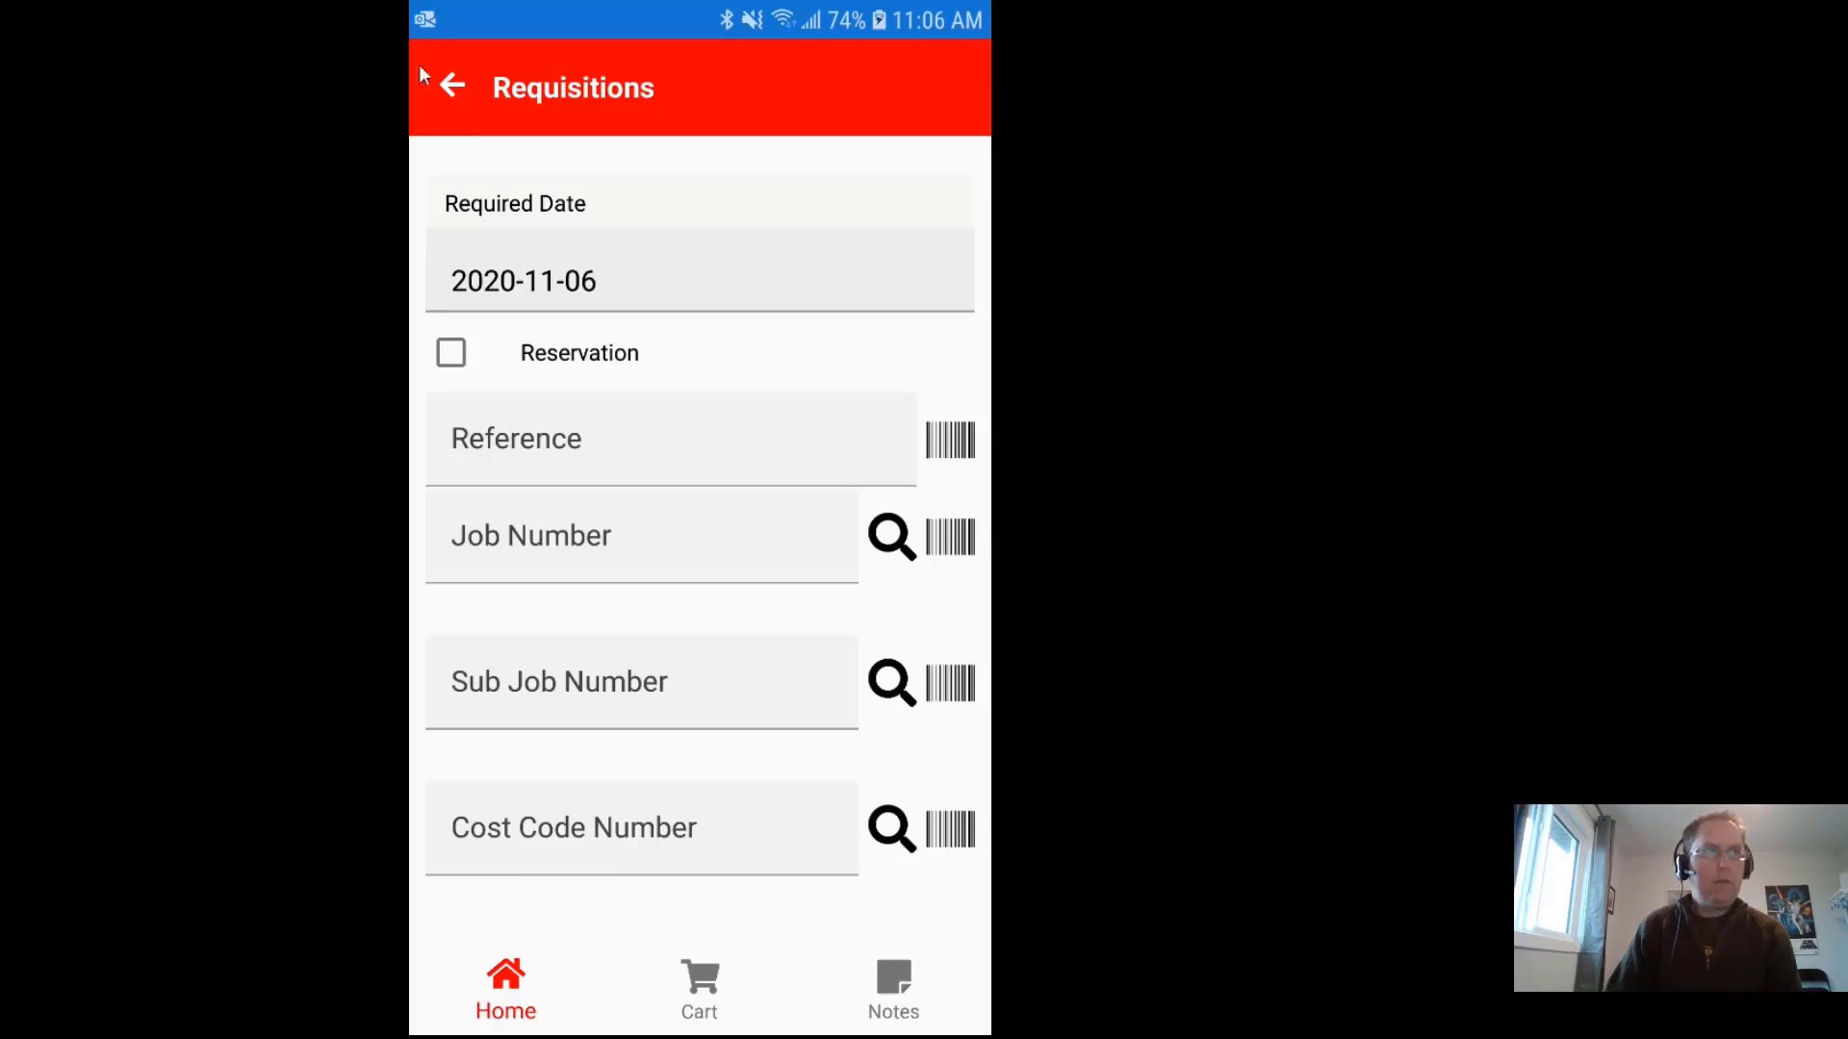
Step: Leave the requisition form, confirming the warning, and back out to the main menu
click(451, 83)
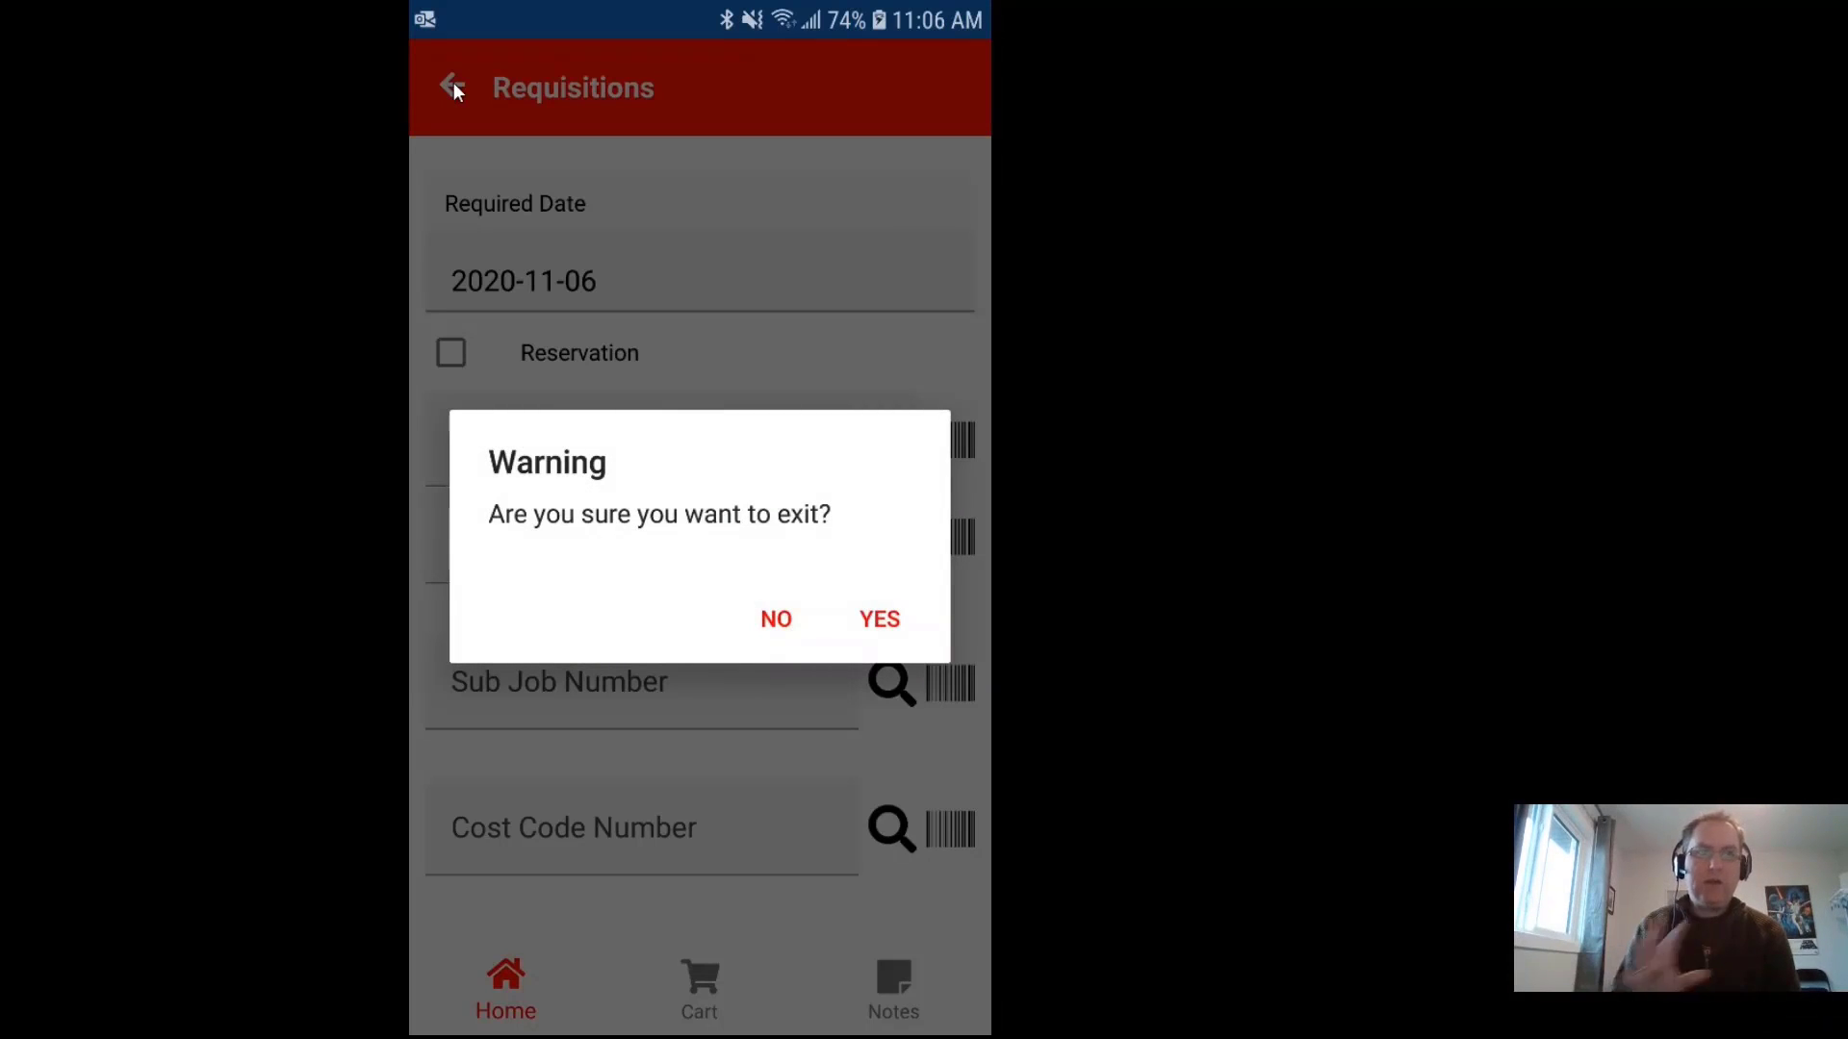
click(882, 620)
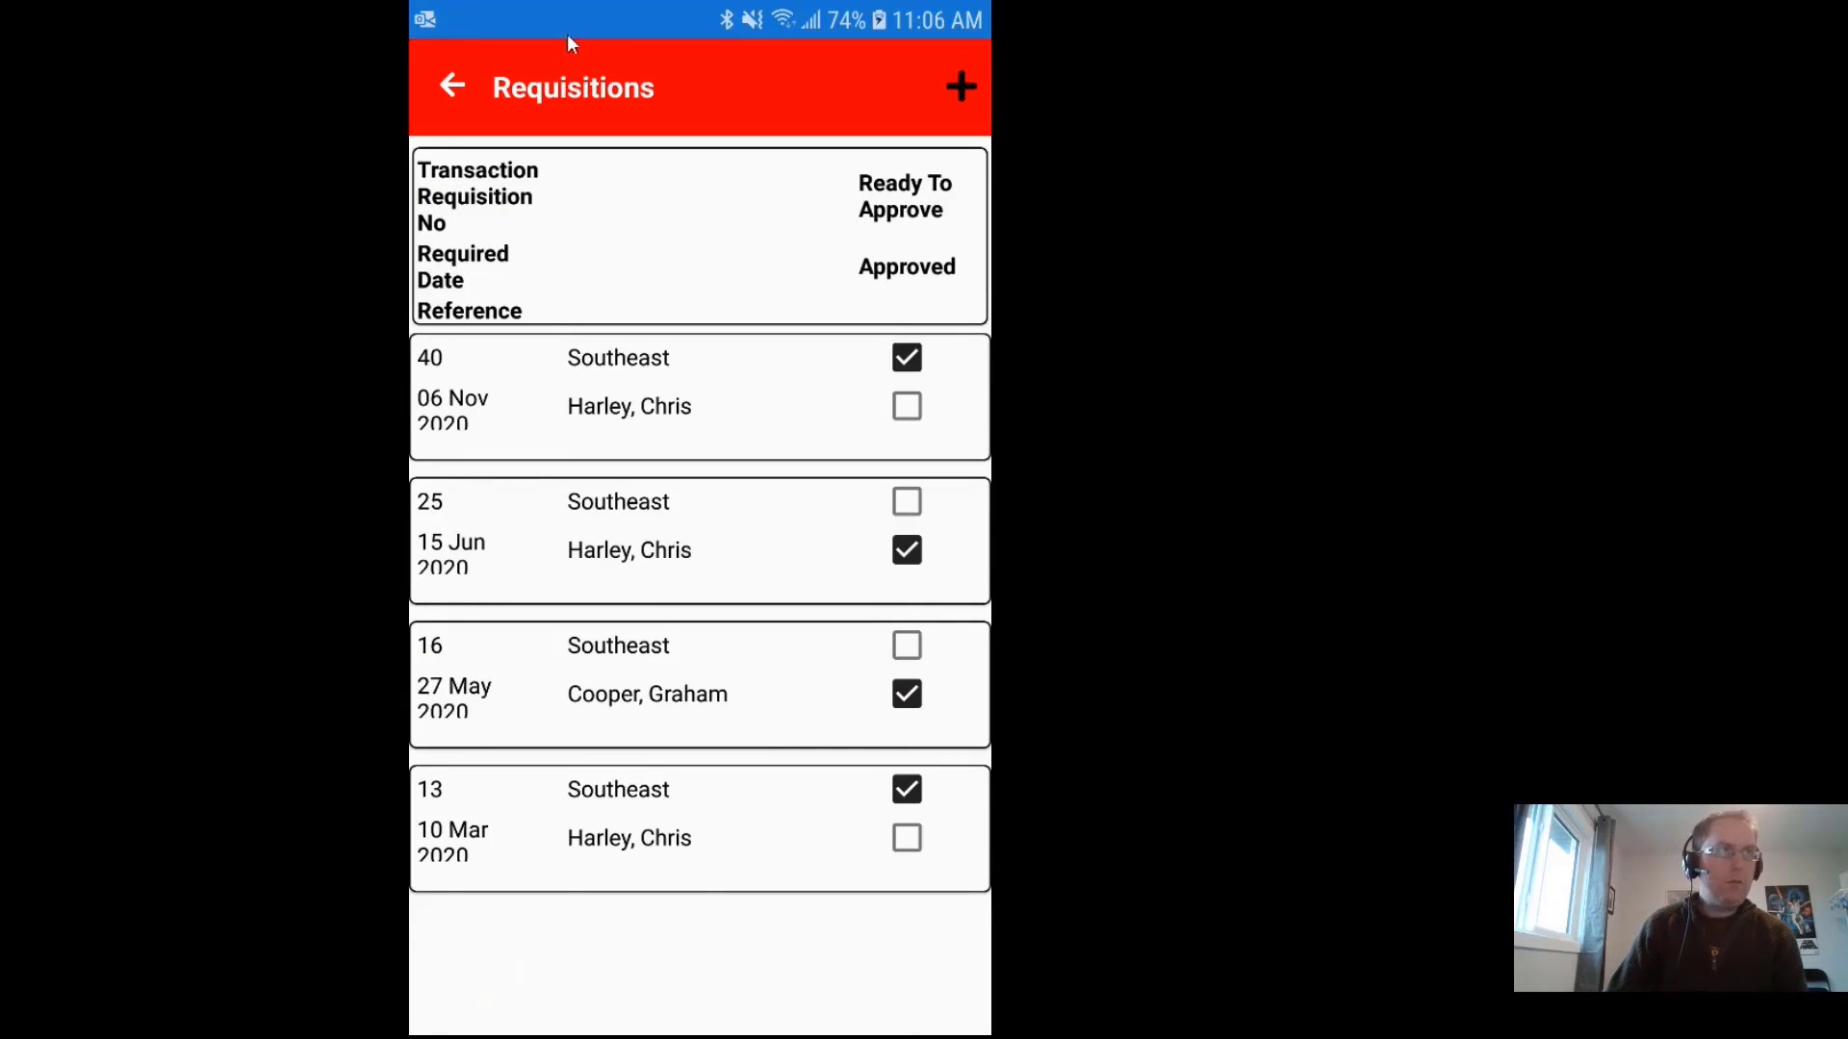
click(454, 90)
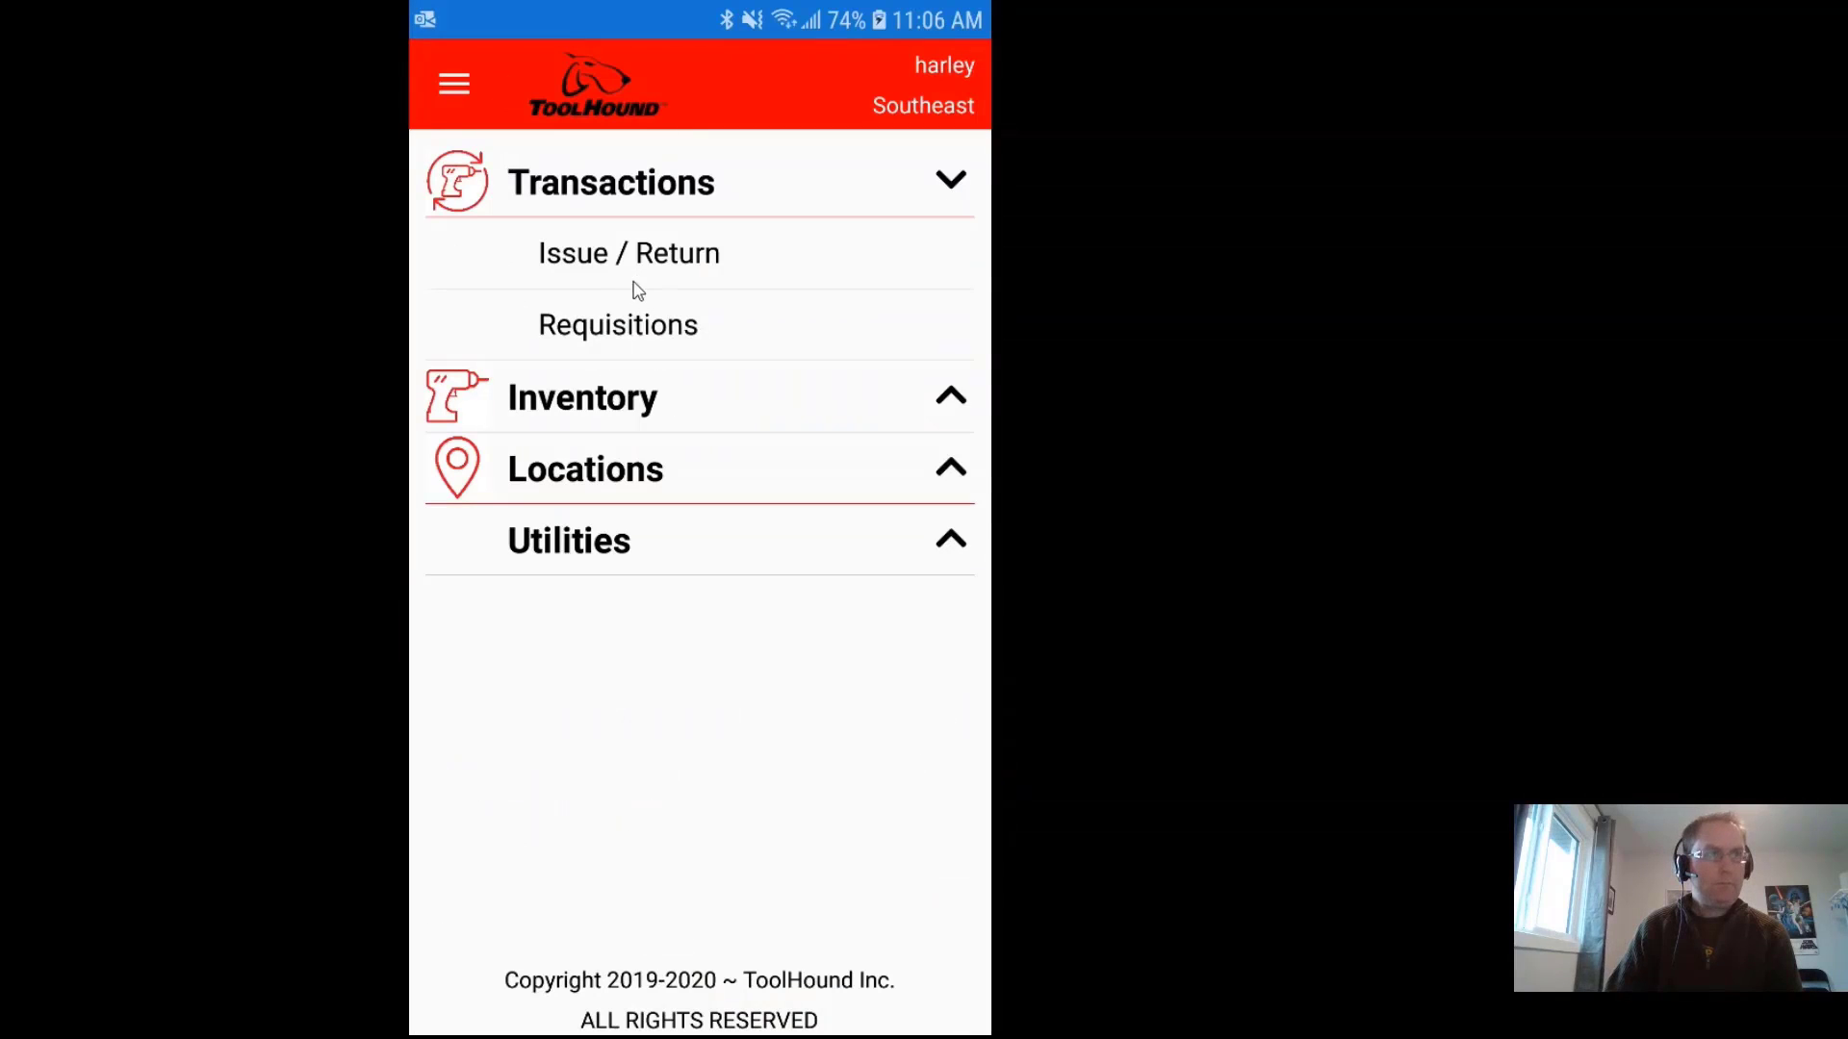
click(654, 413)
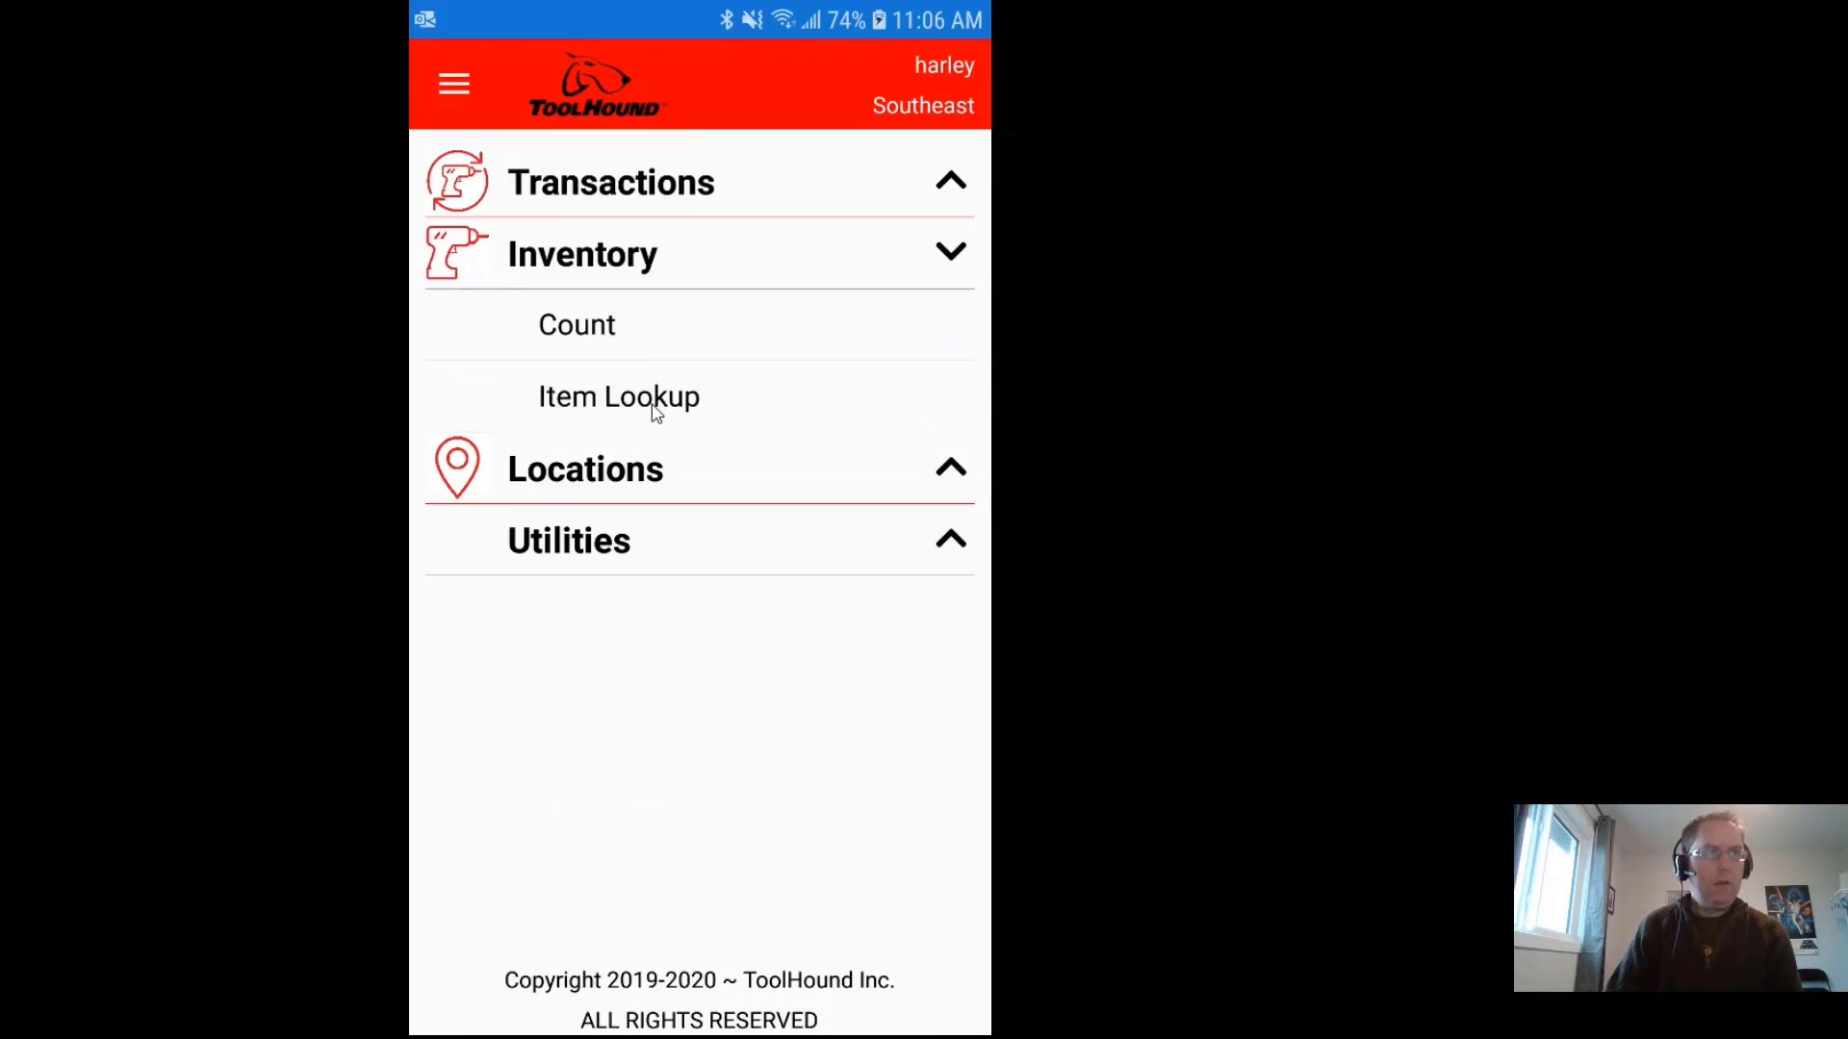
click(595, 332)
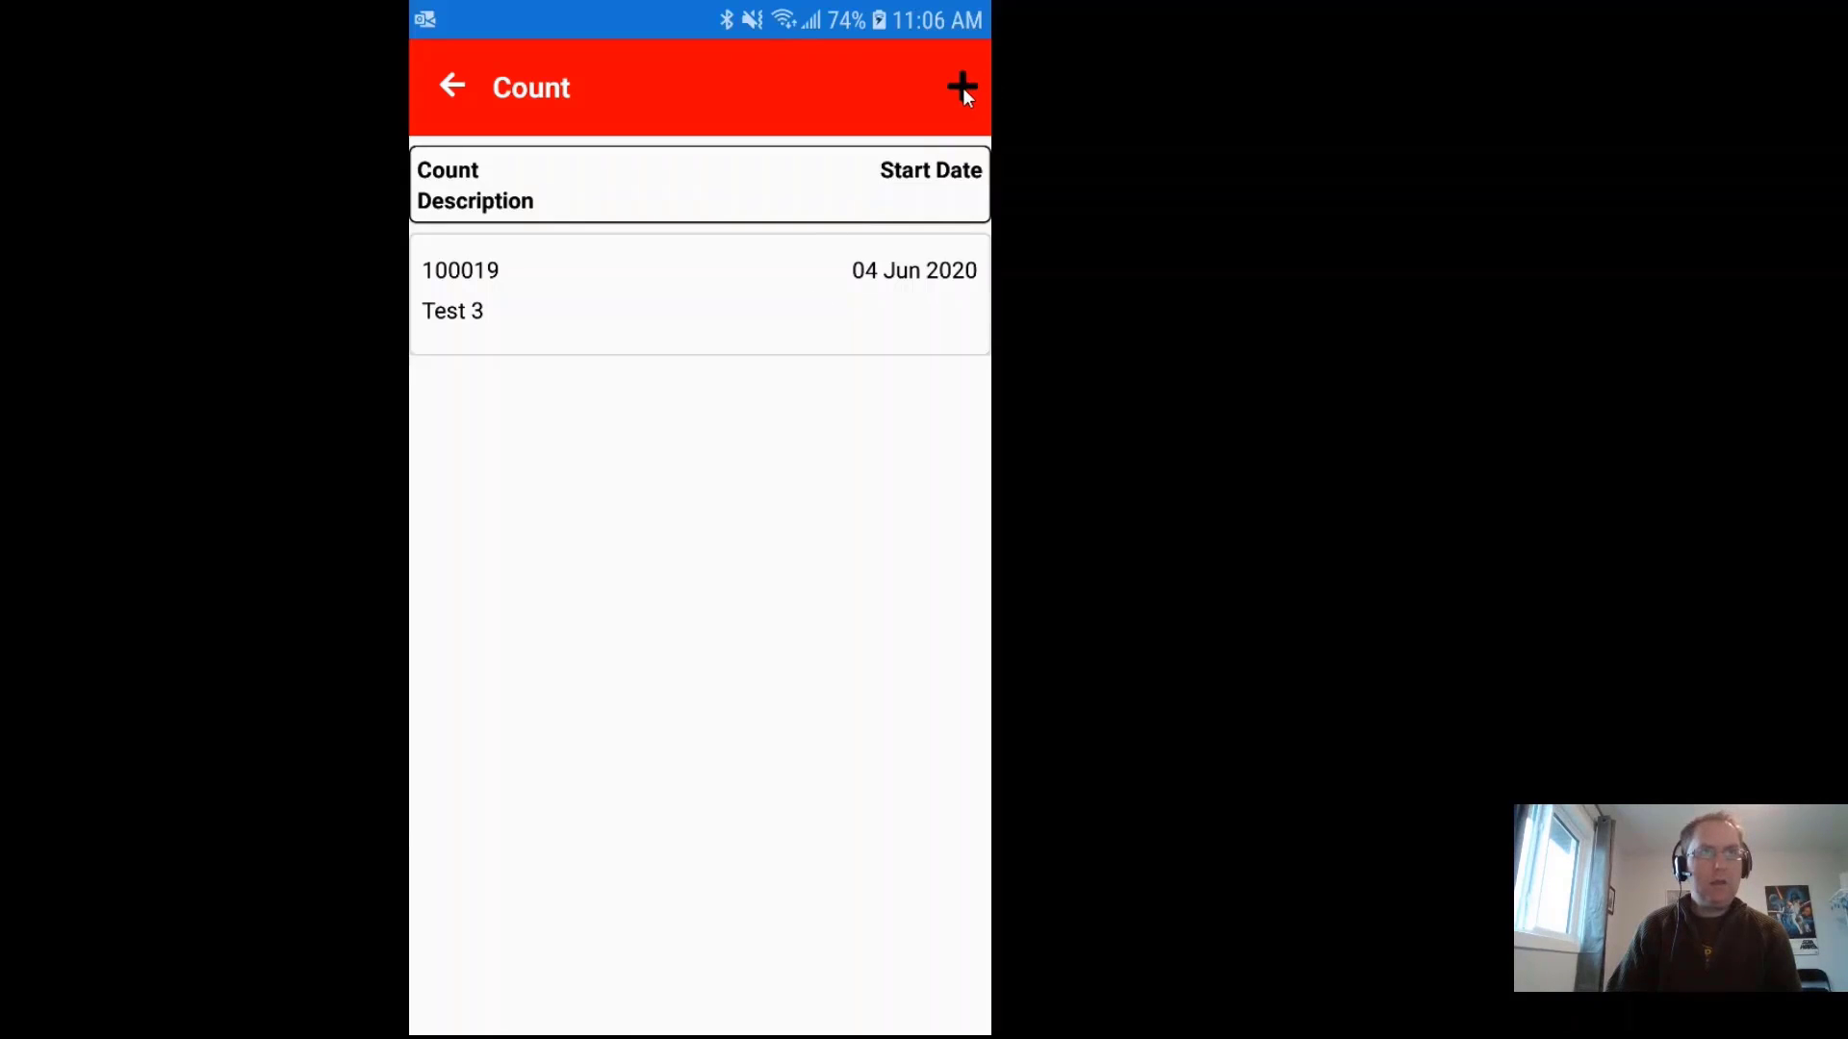
click(962, 89)
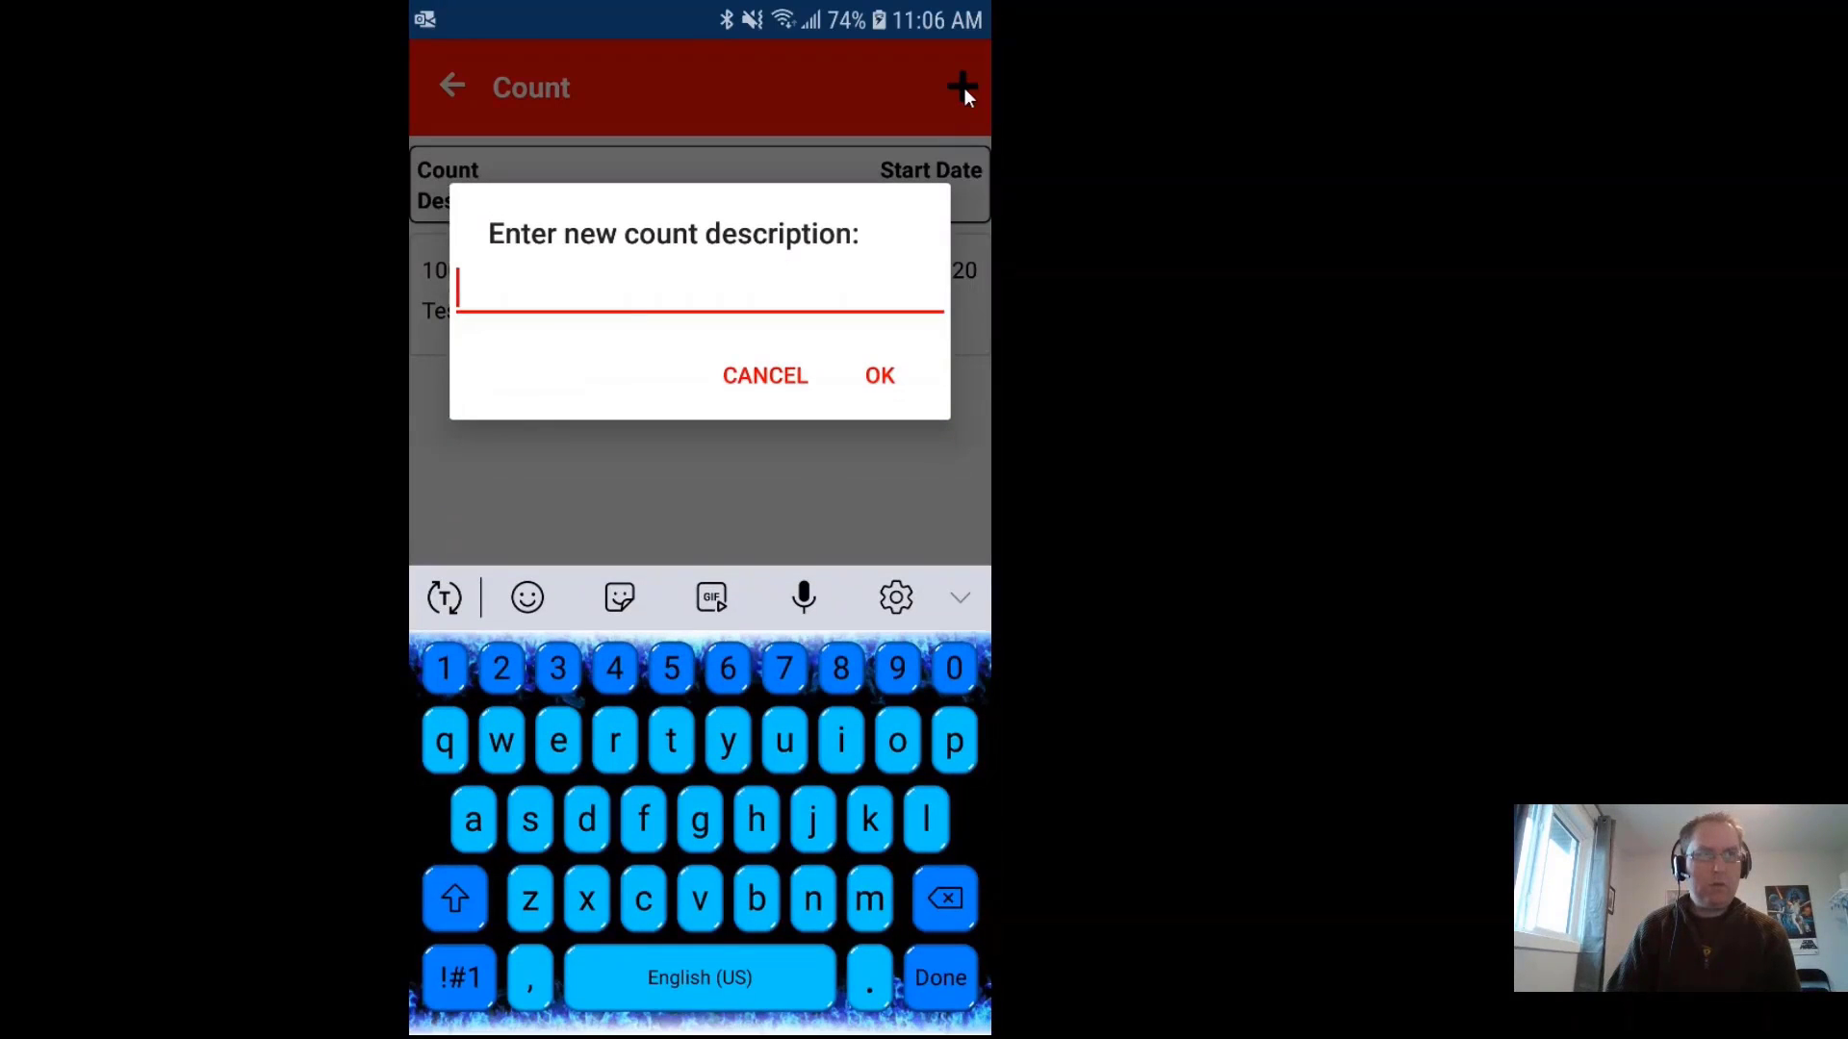
click(765, 378)
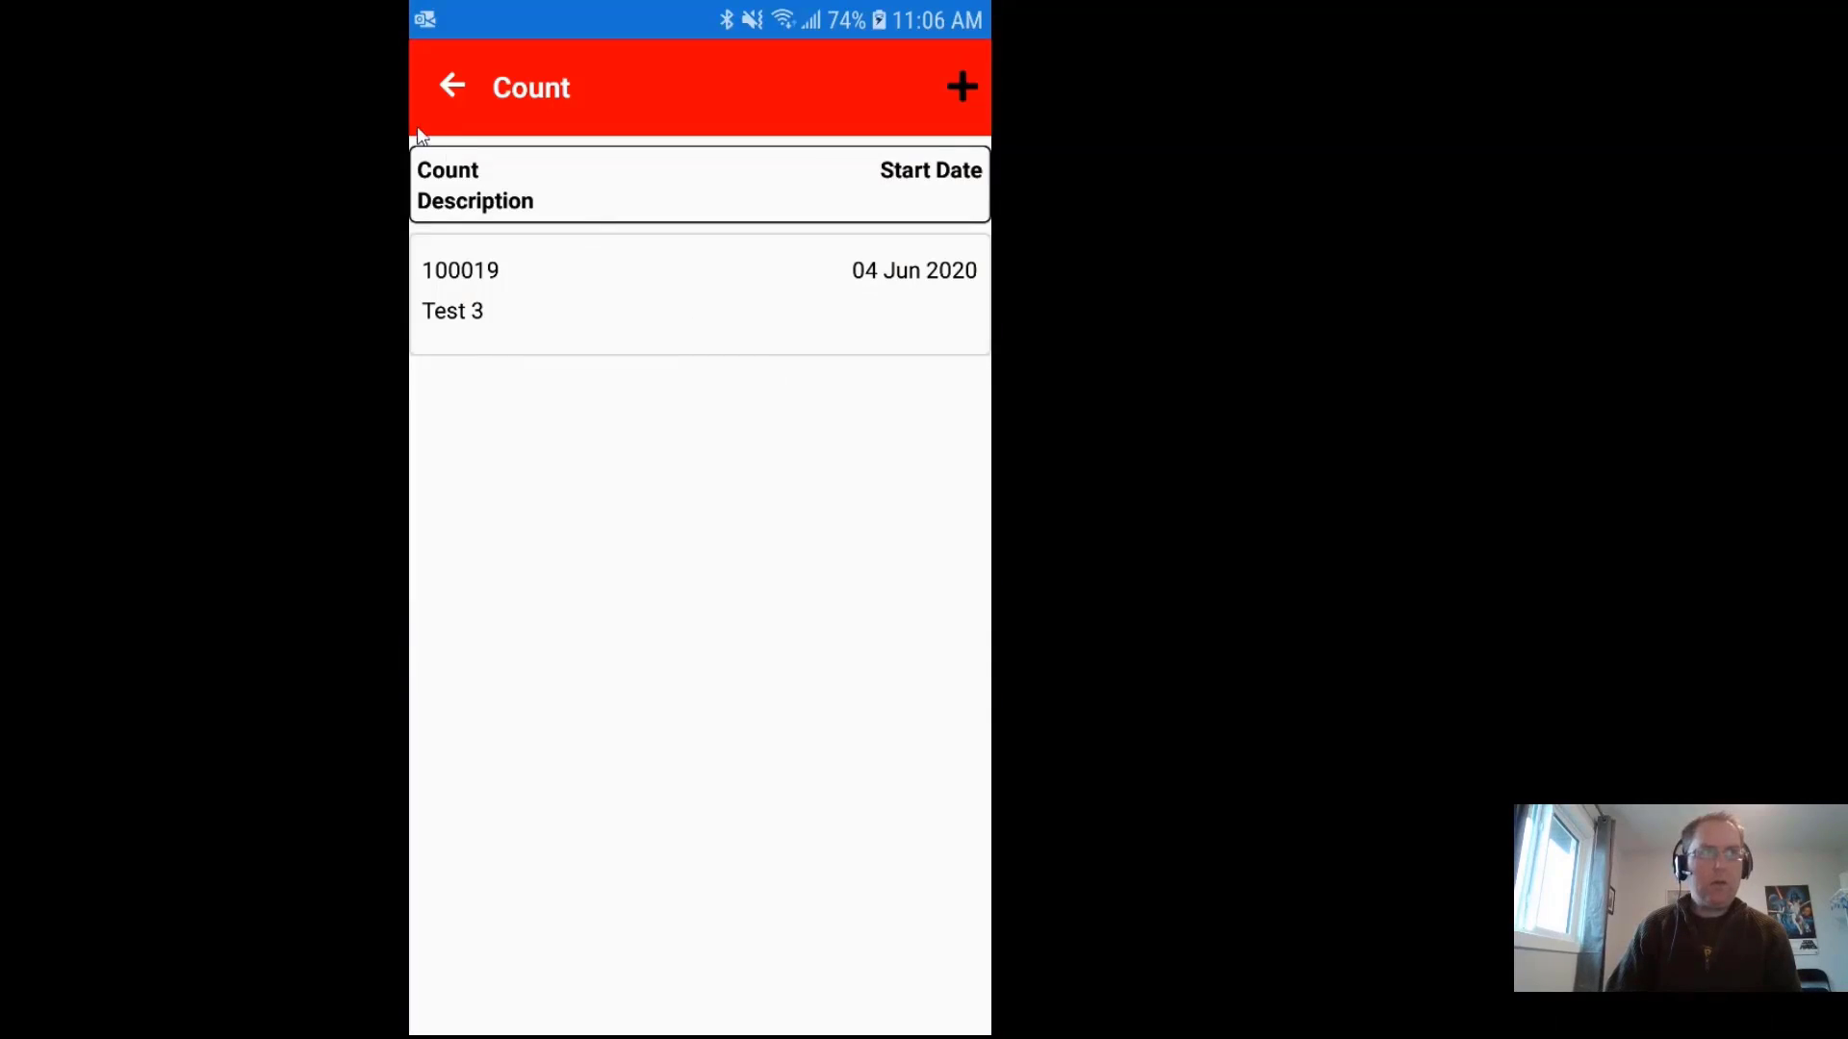
click(452, 86)
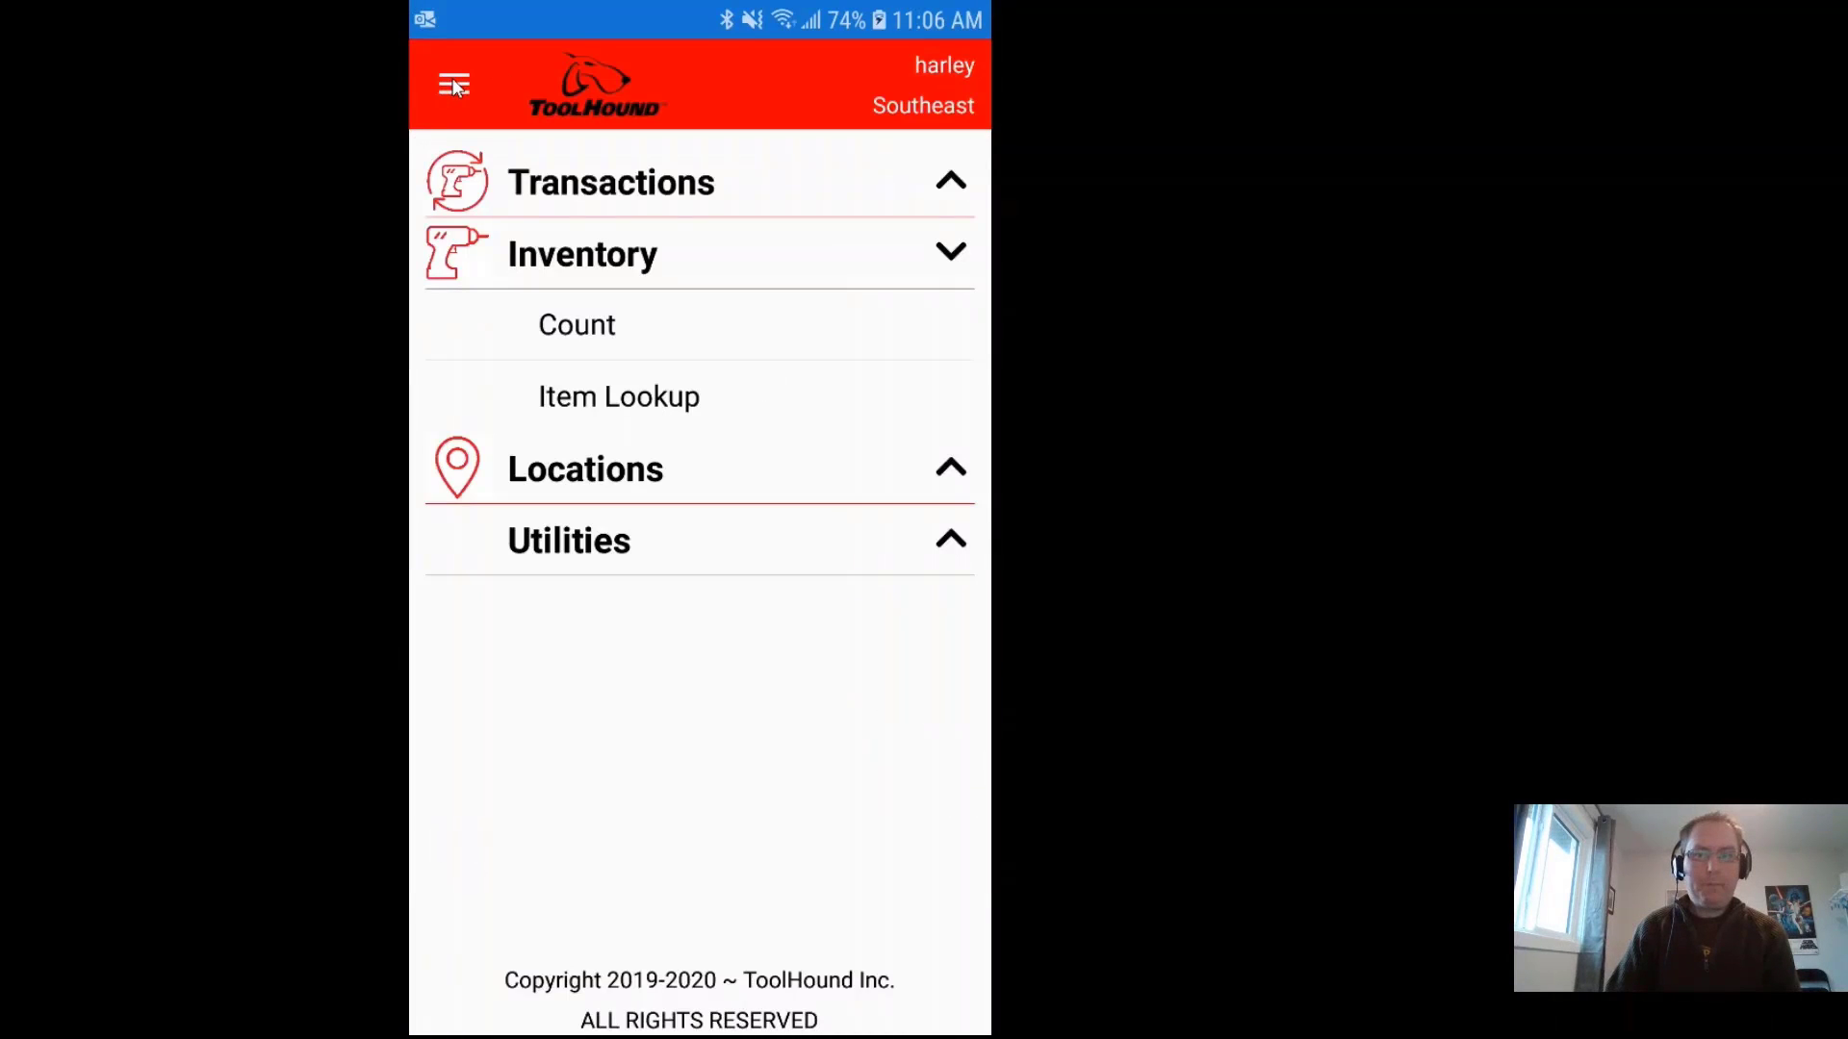
click(654, 402)
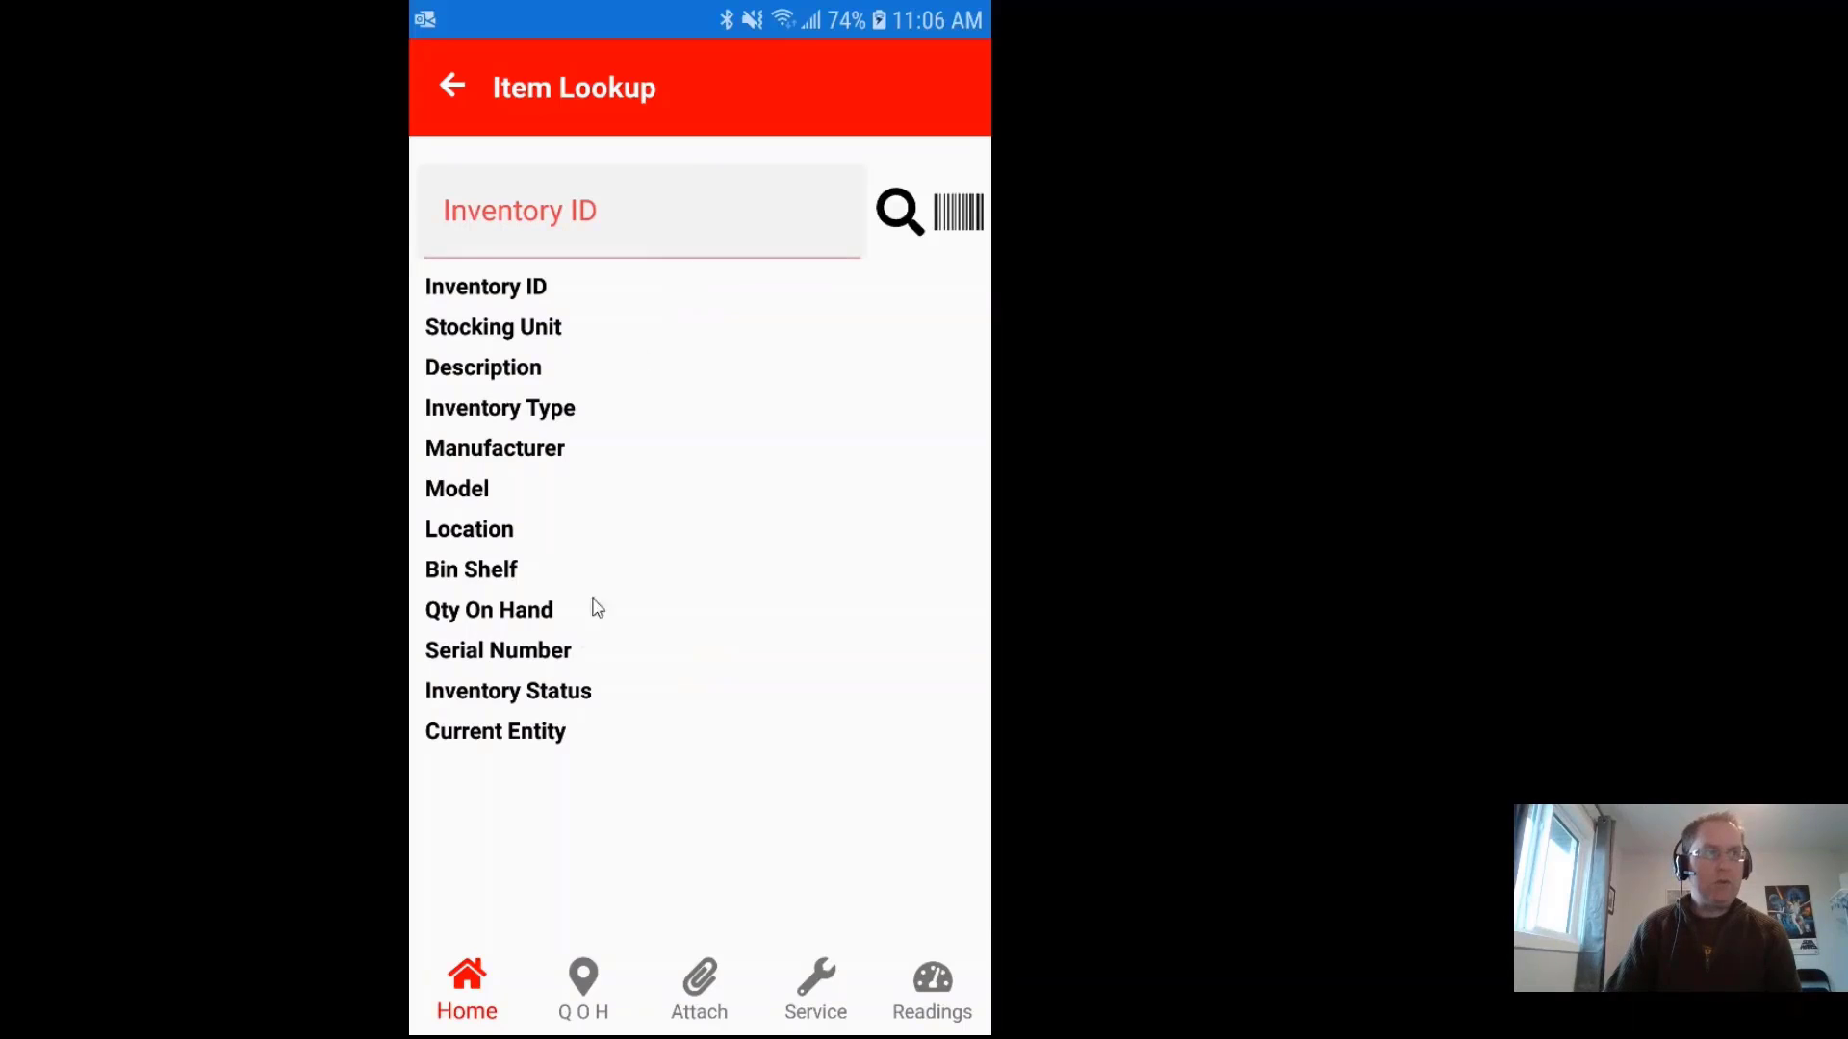
click(459, 88)
click(881, 626)
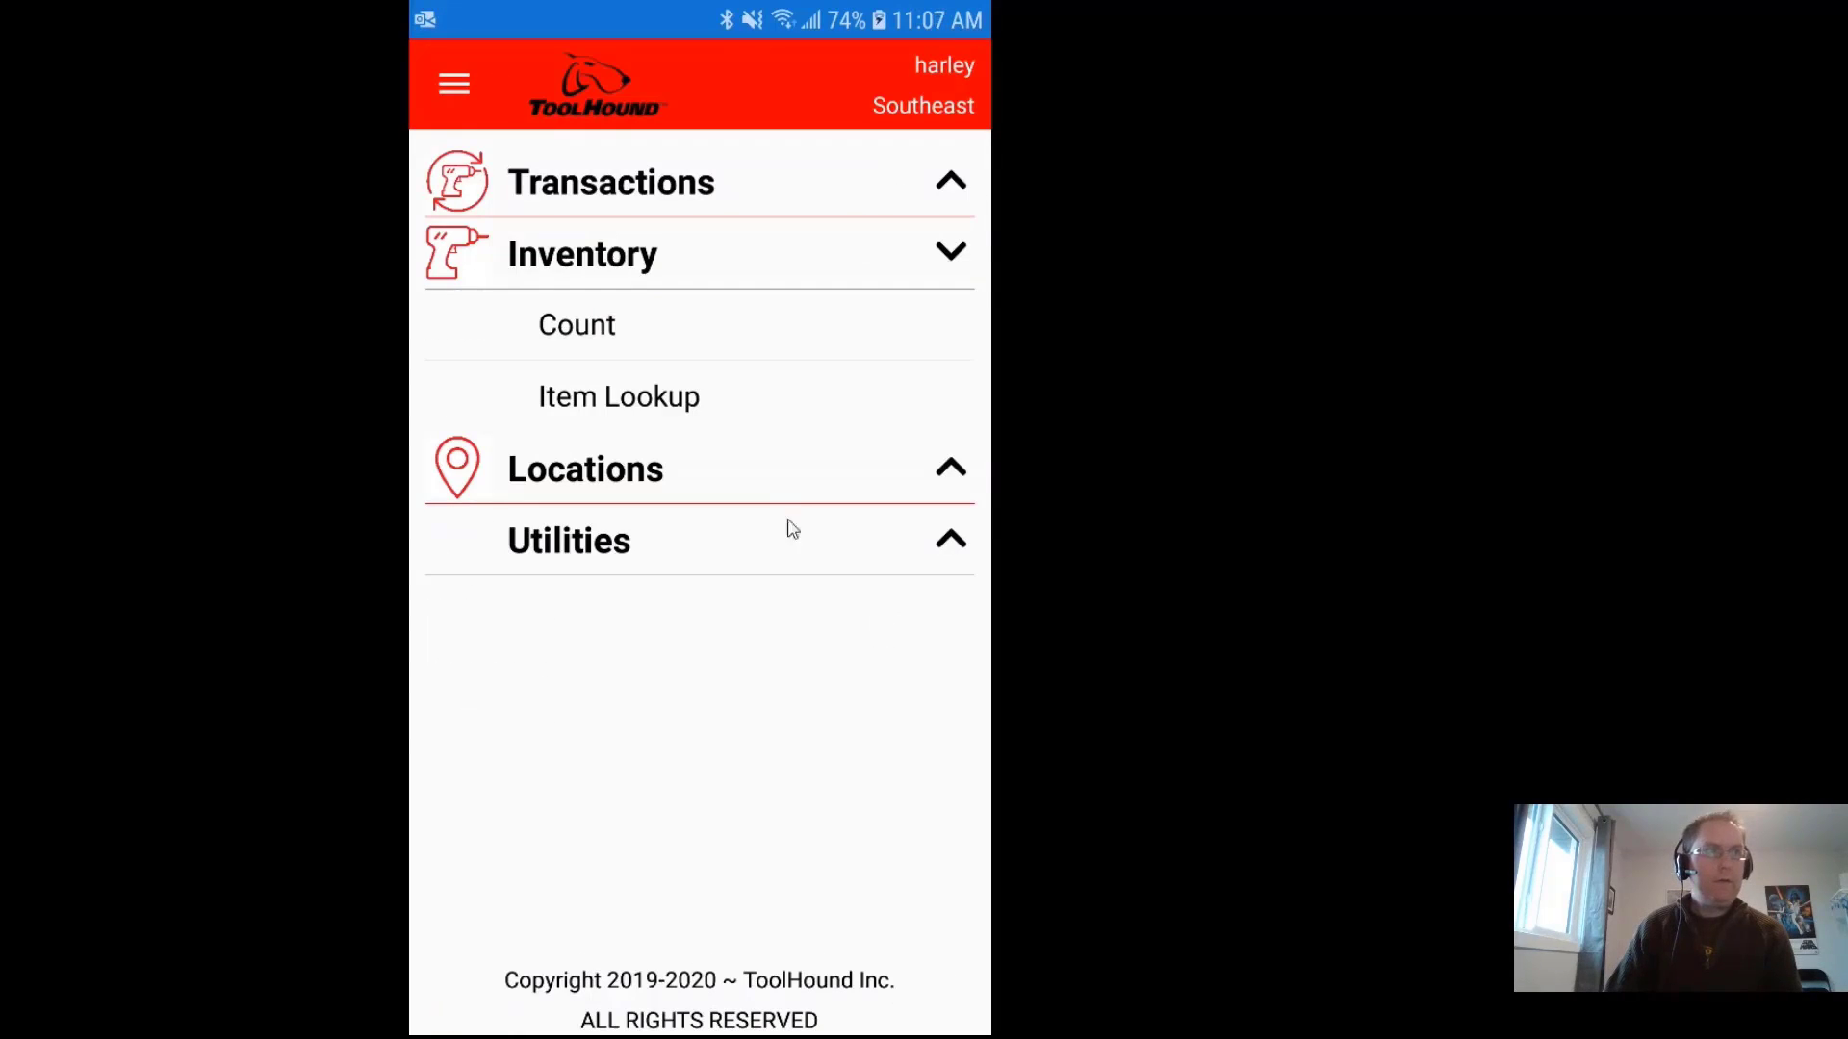
Step: Open Transfer under Locations, scroll through the form from Southeast, then exit it with confirmation
click(637, 482)
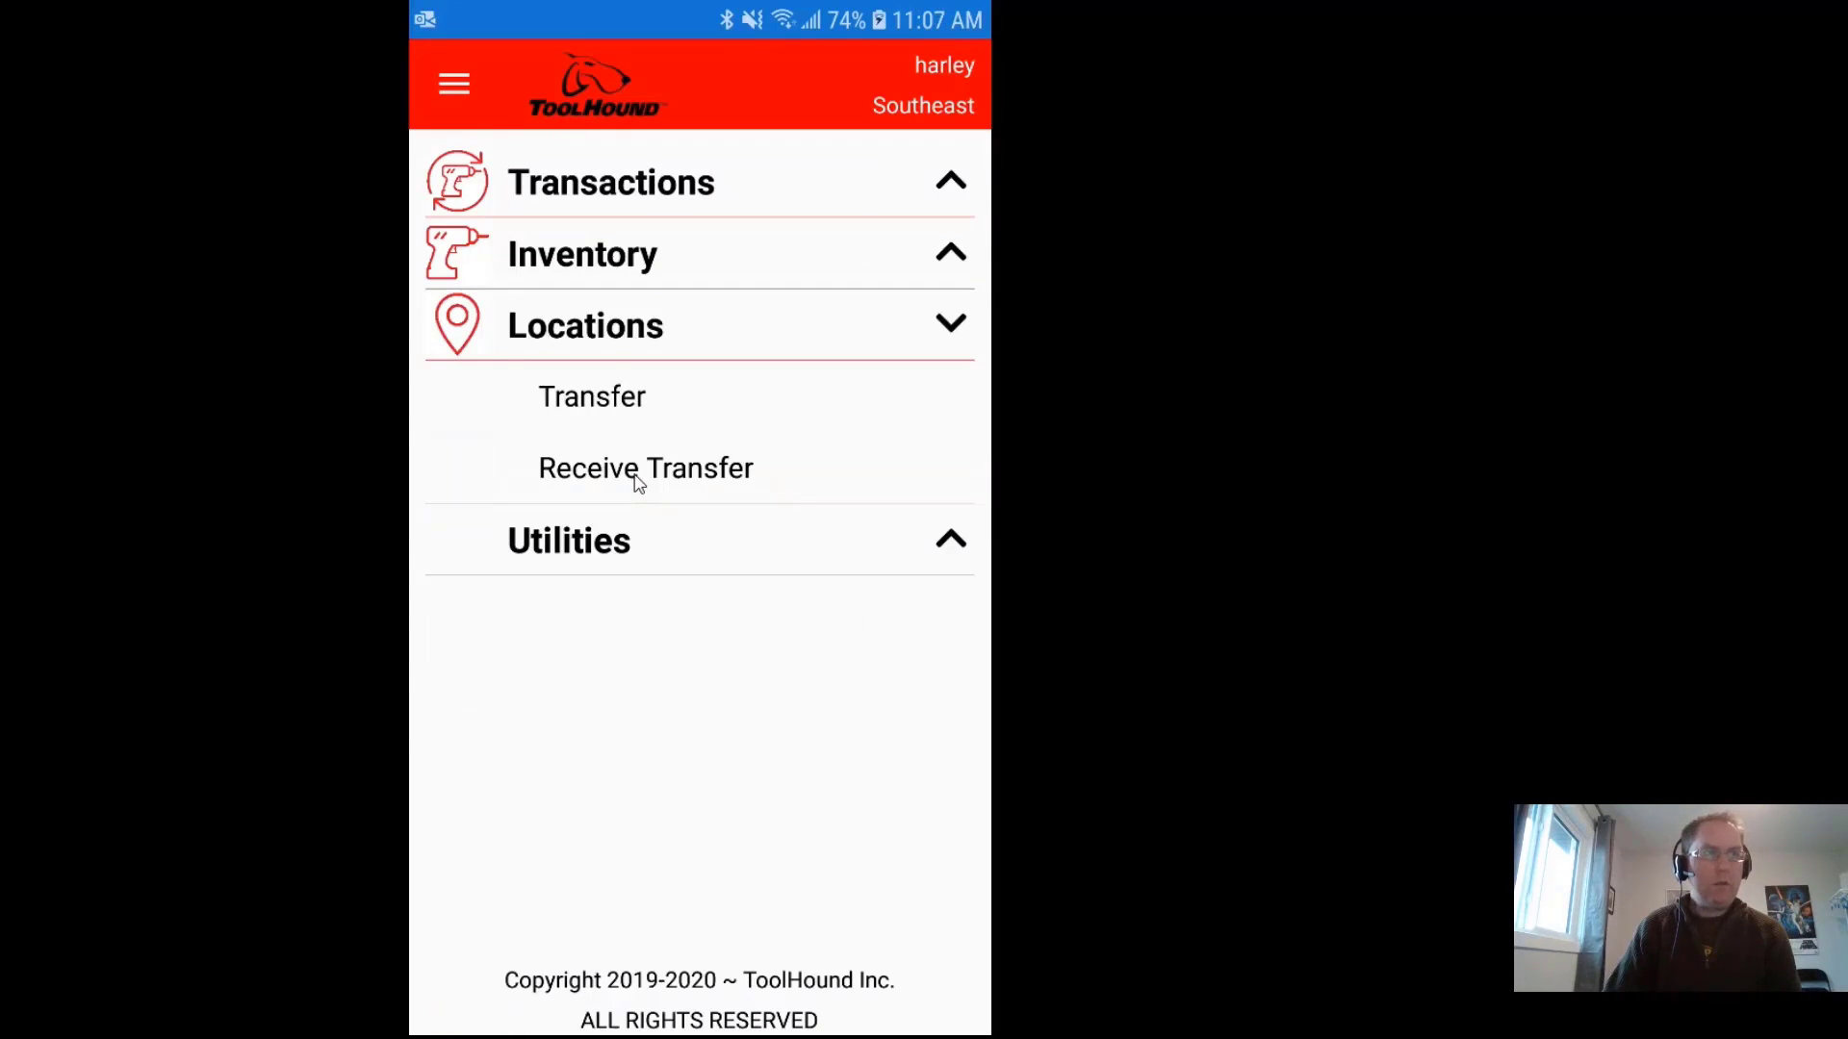
click(608, 408)
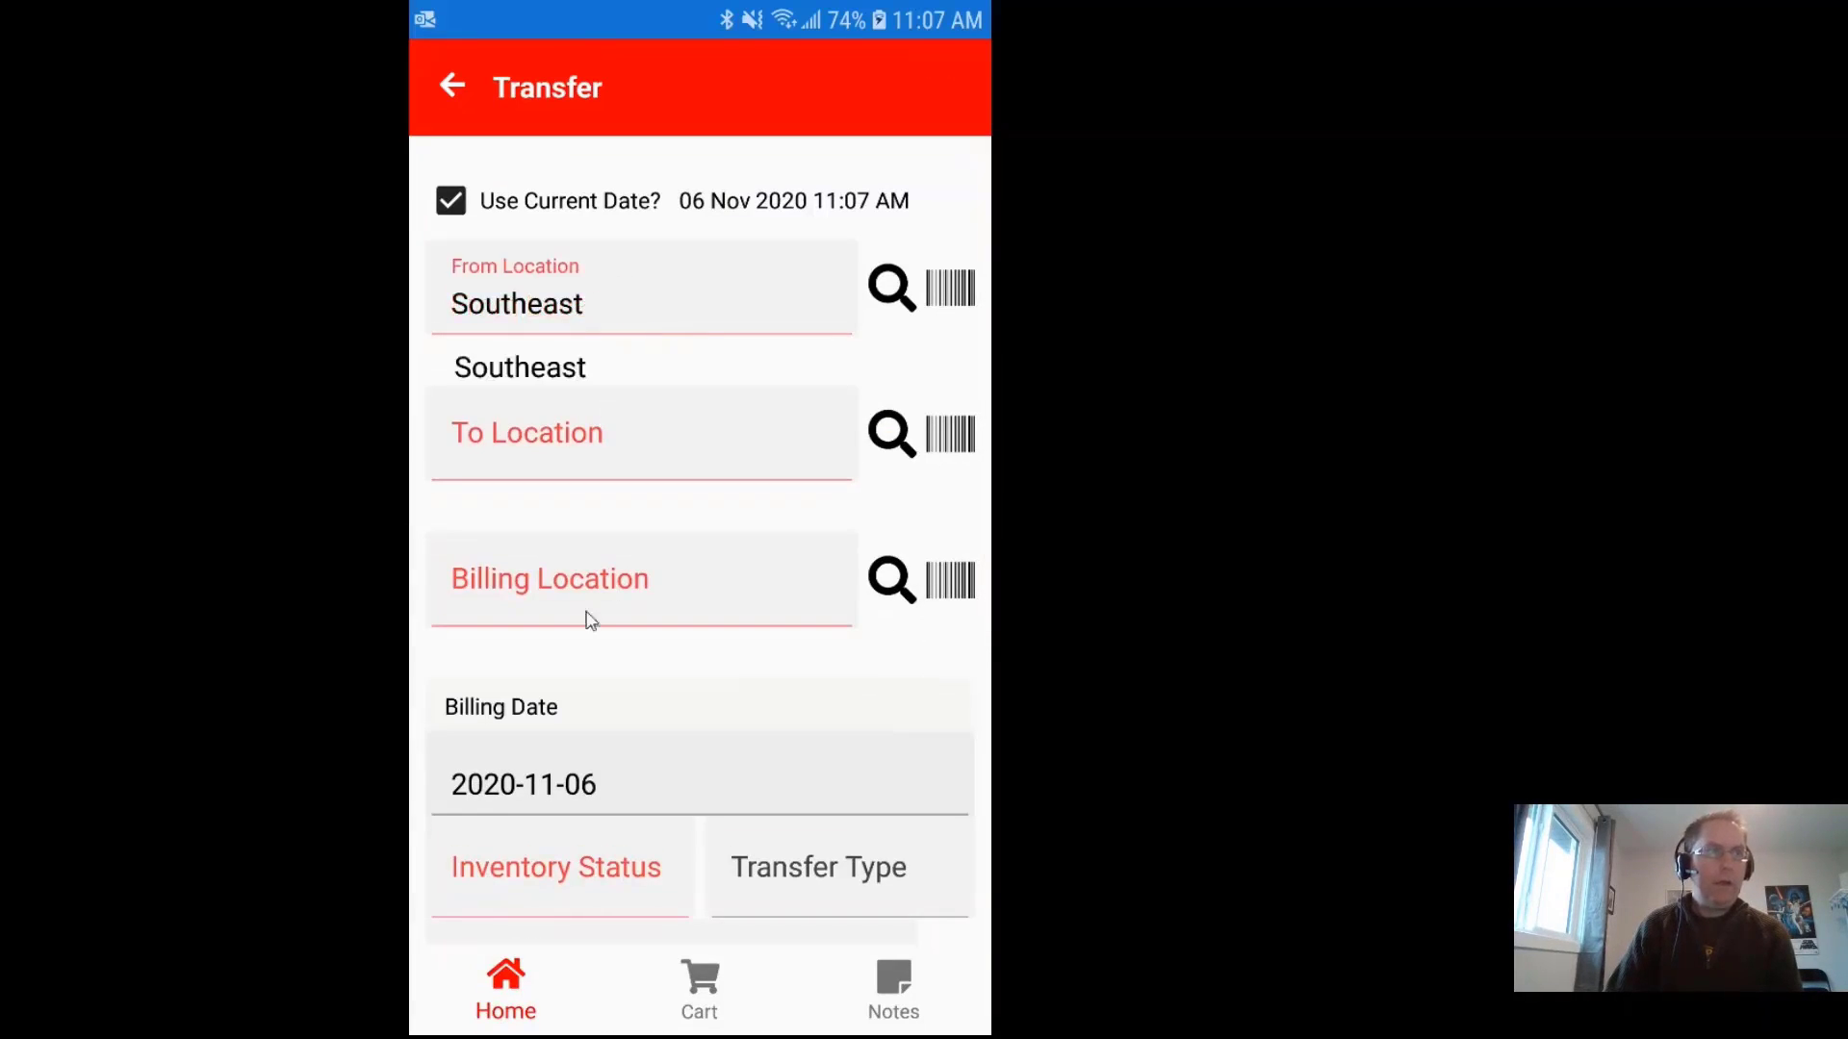
scroll(697, 857, down, 2)
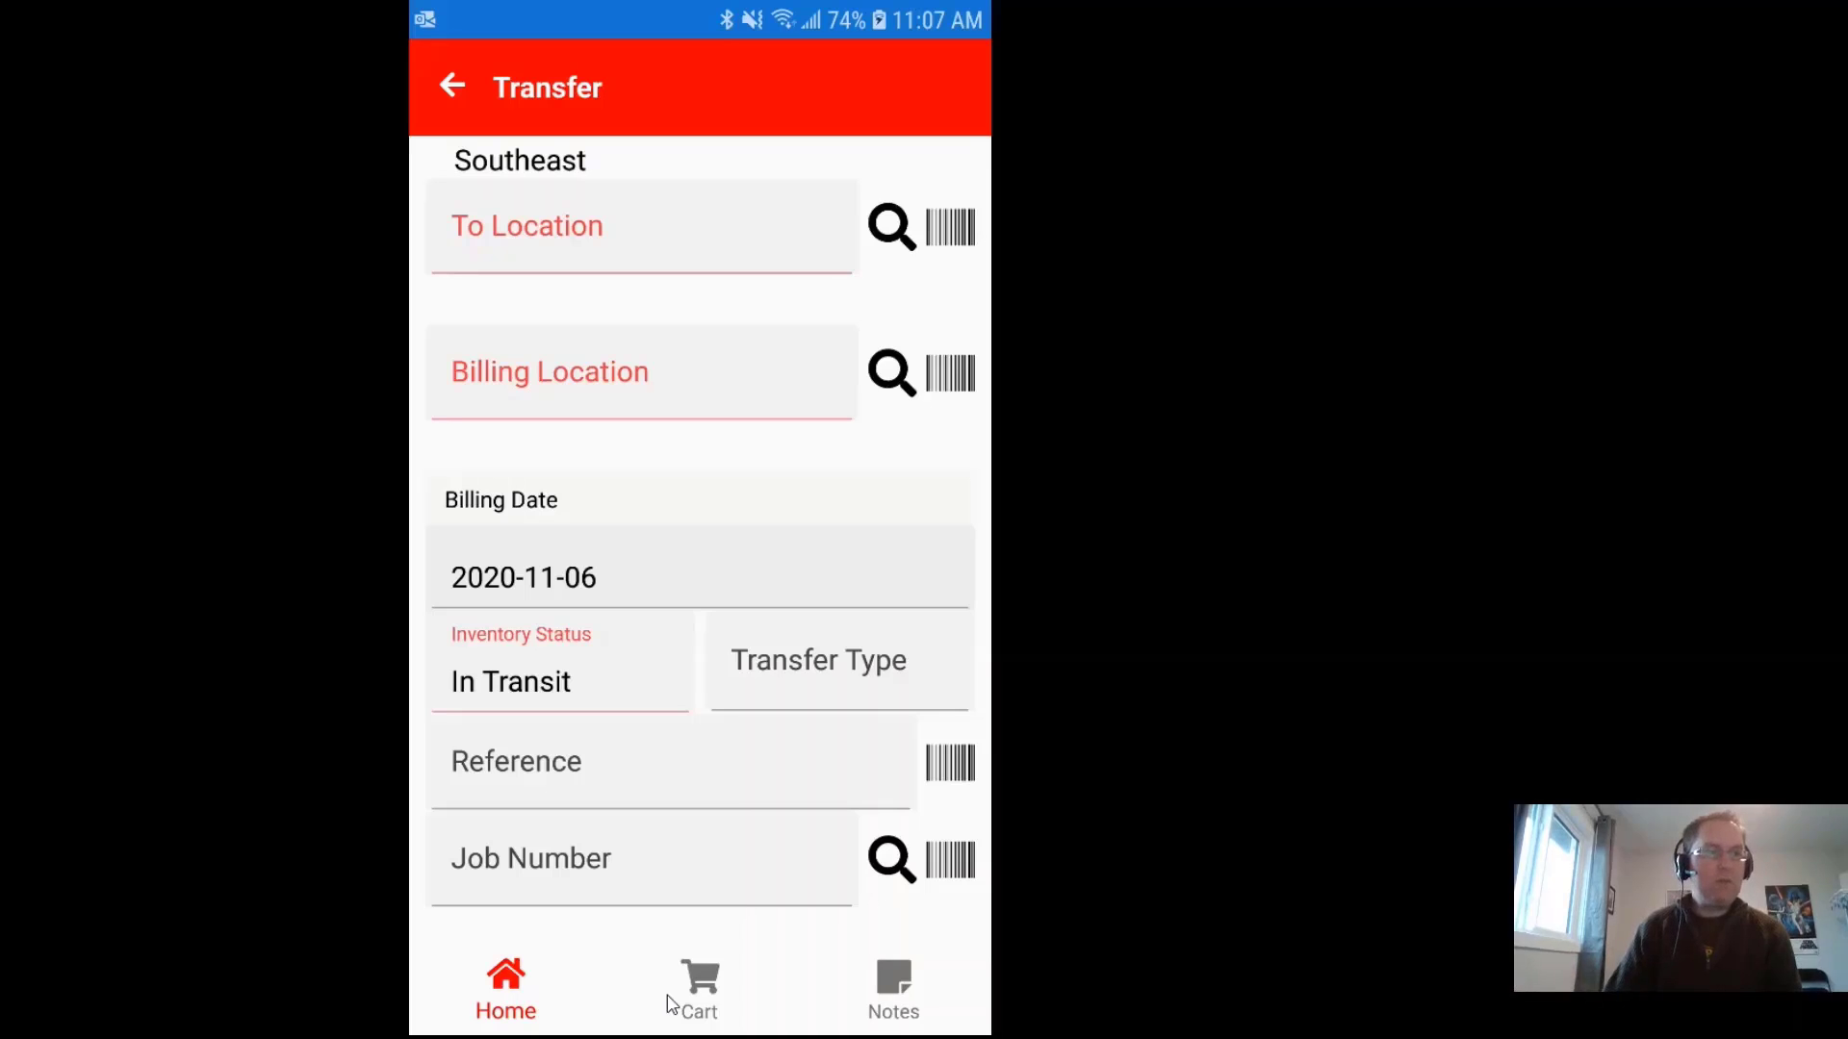
scroll(752, 916, up, 2)
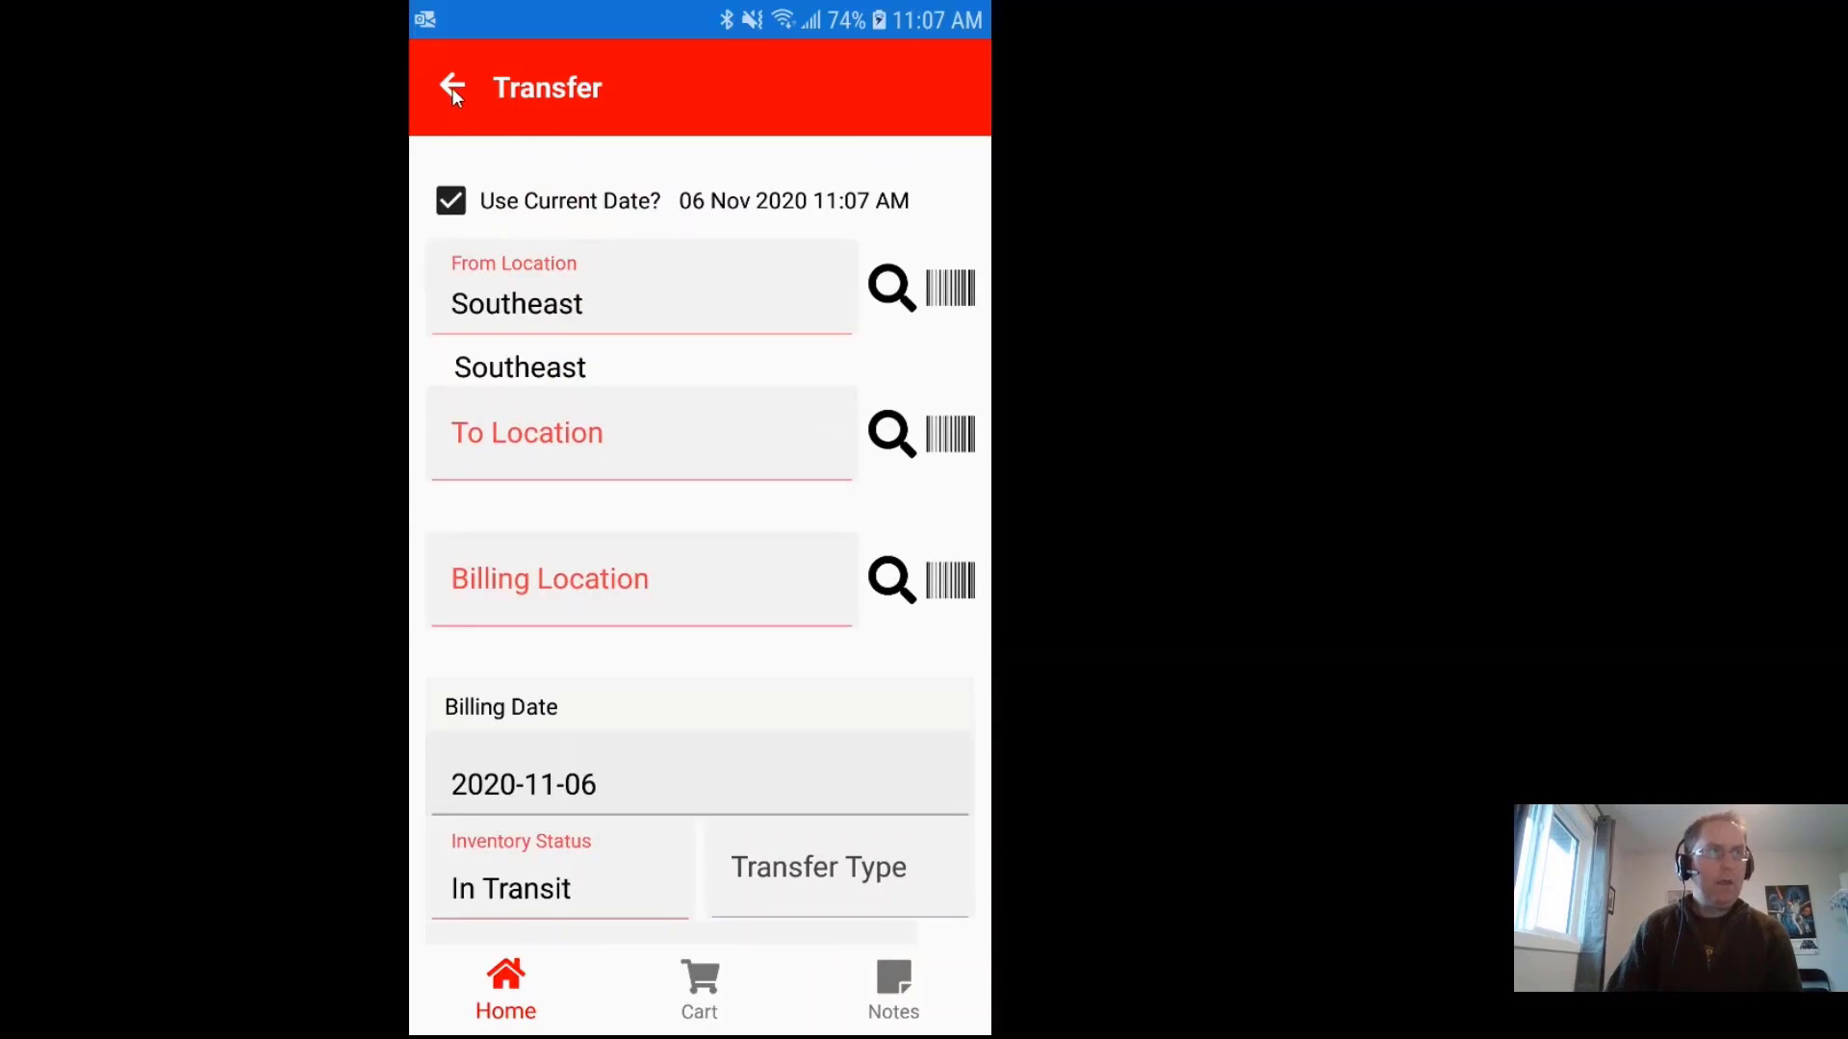
click(453, 88)
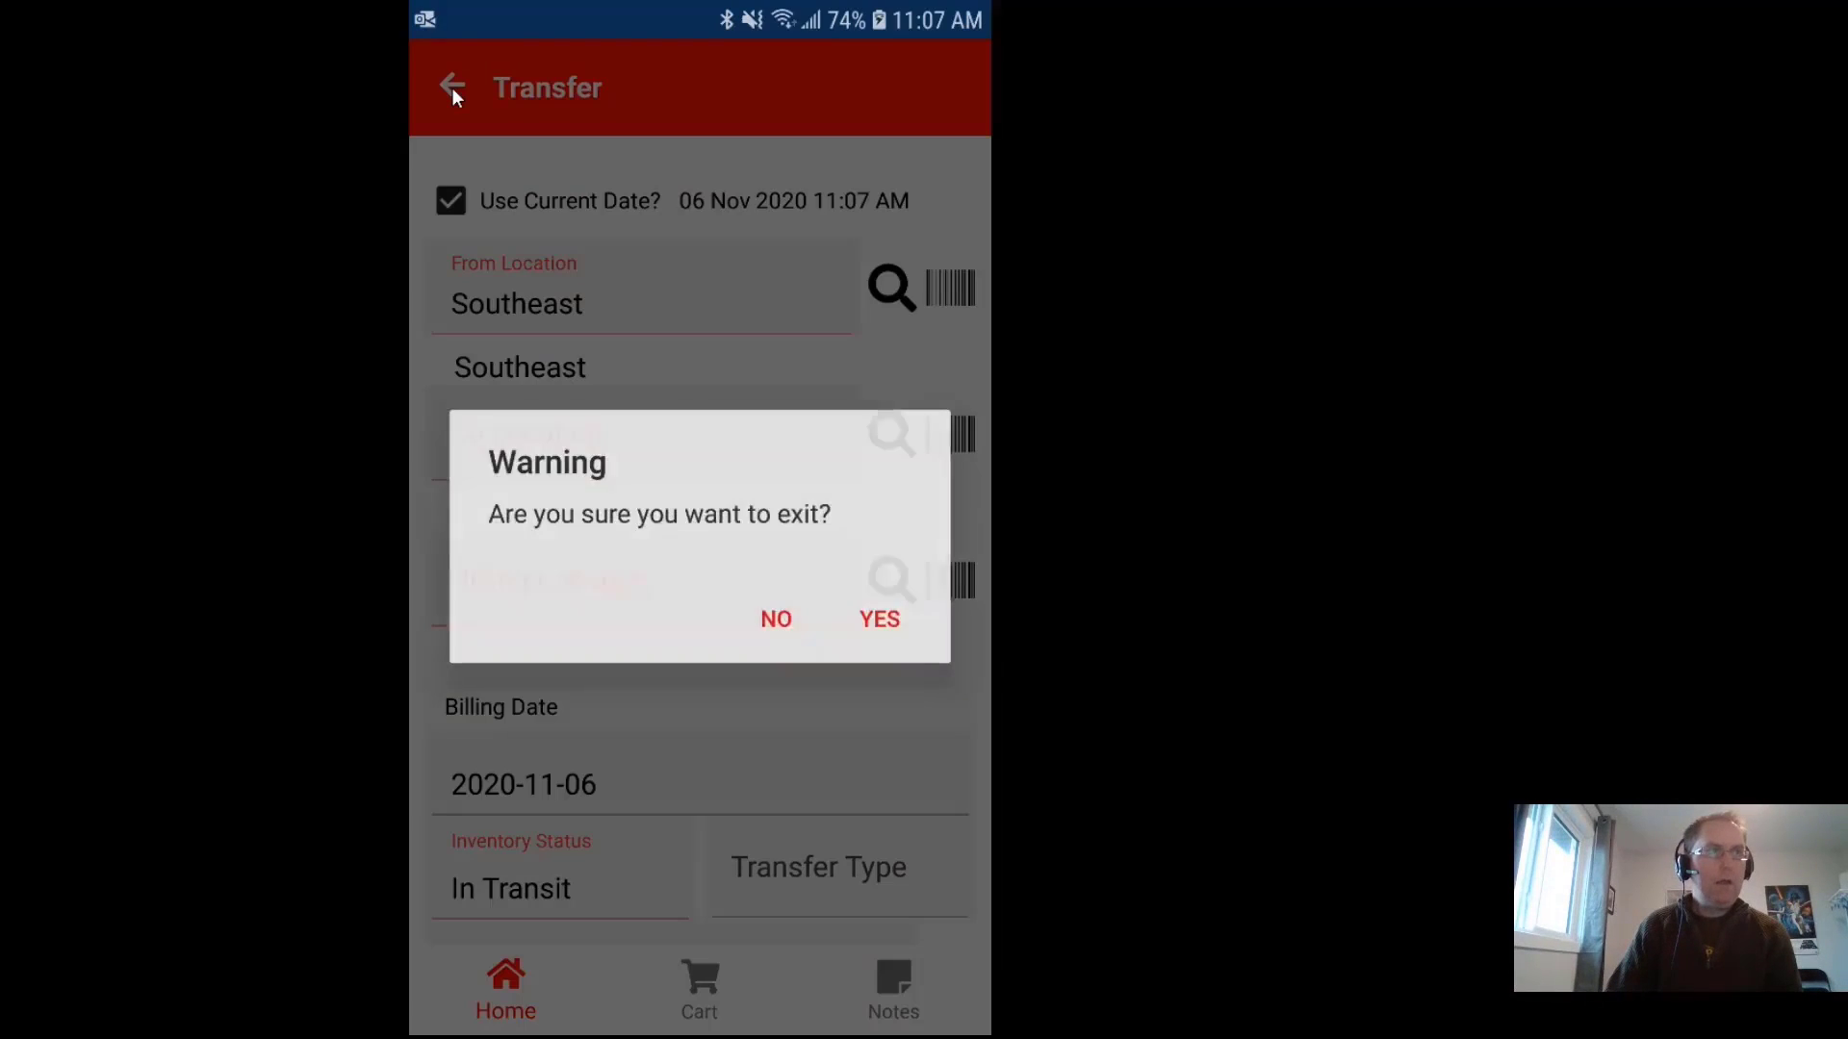
click(881, 619)
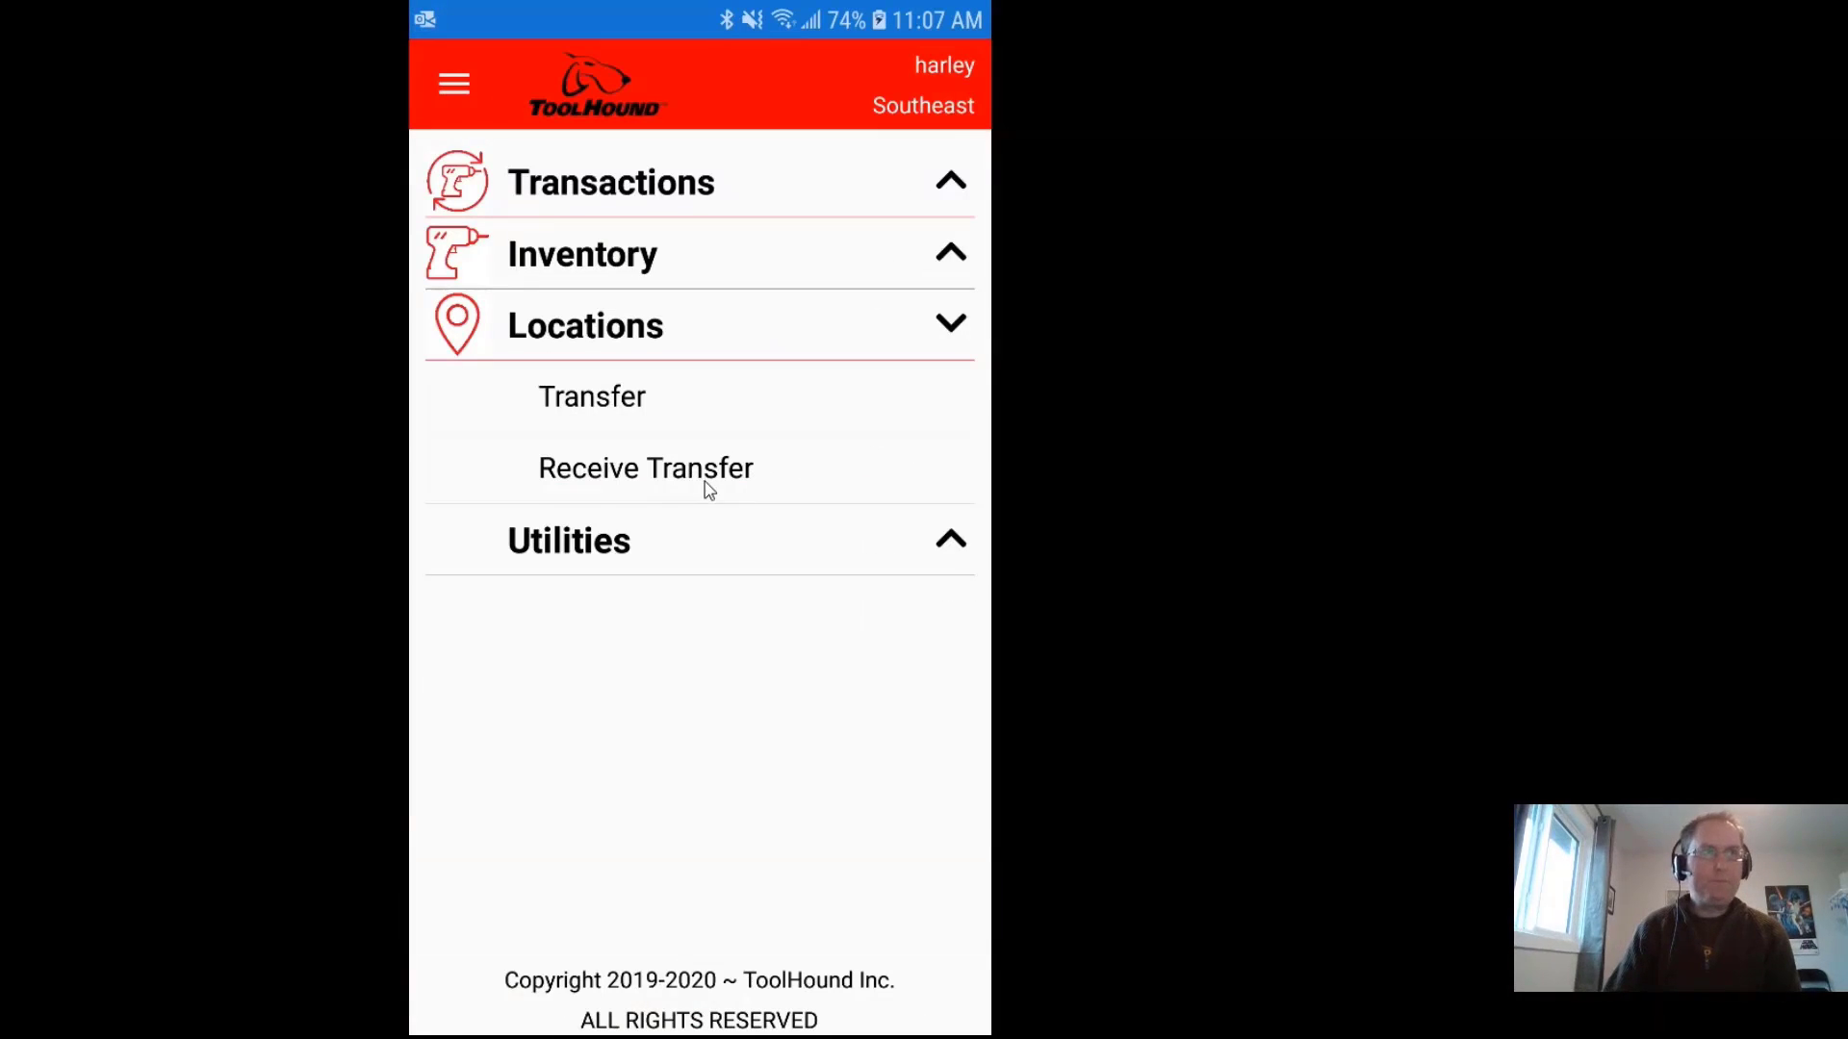
click(456, 84)
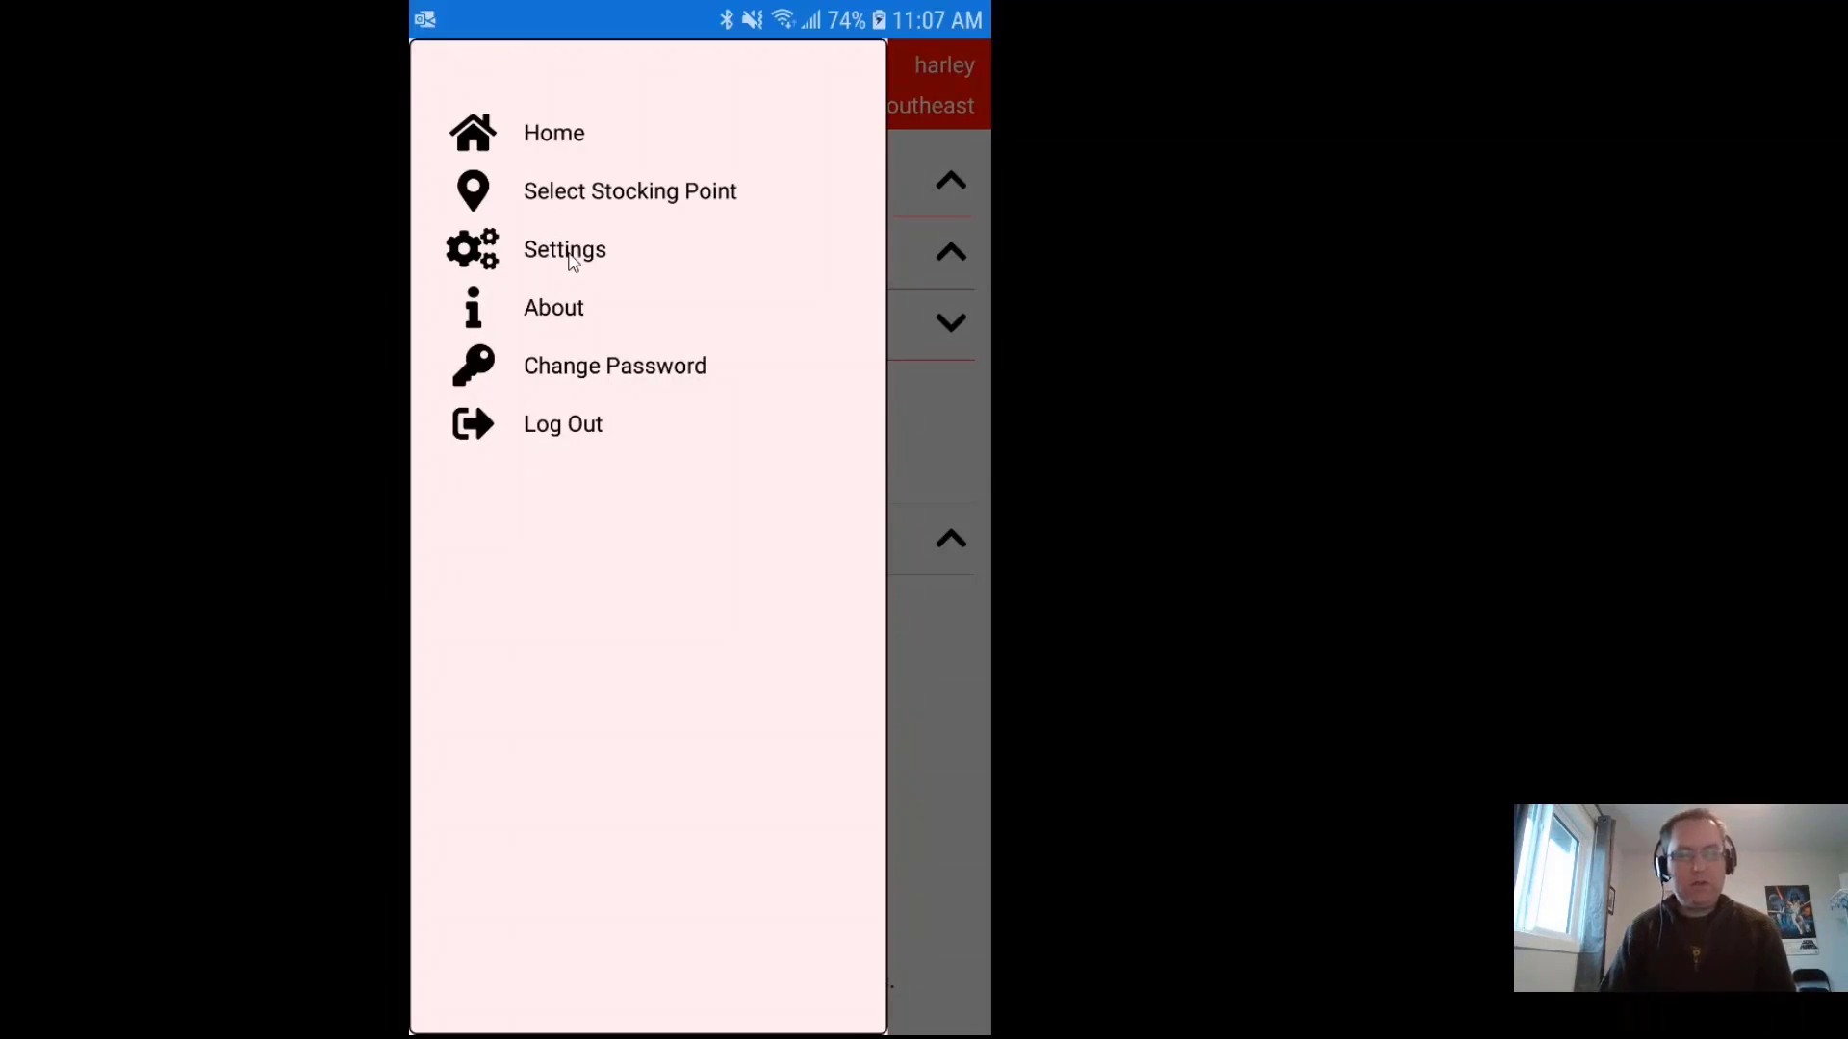
click(557, 320)
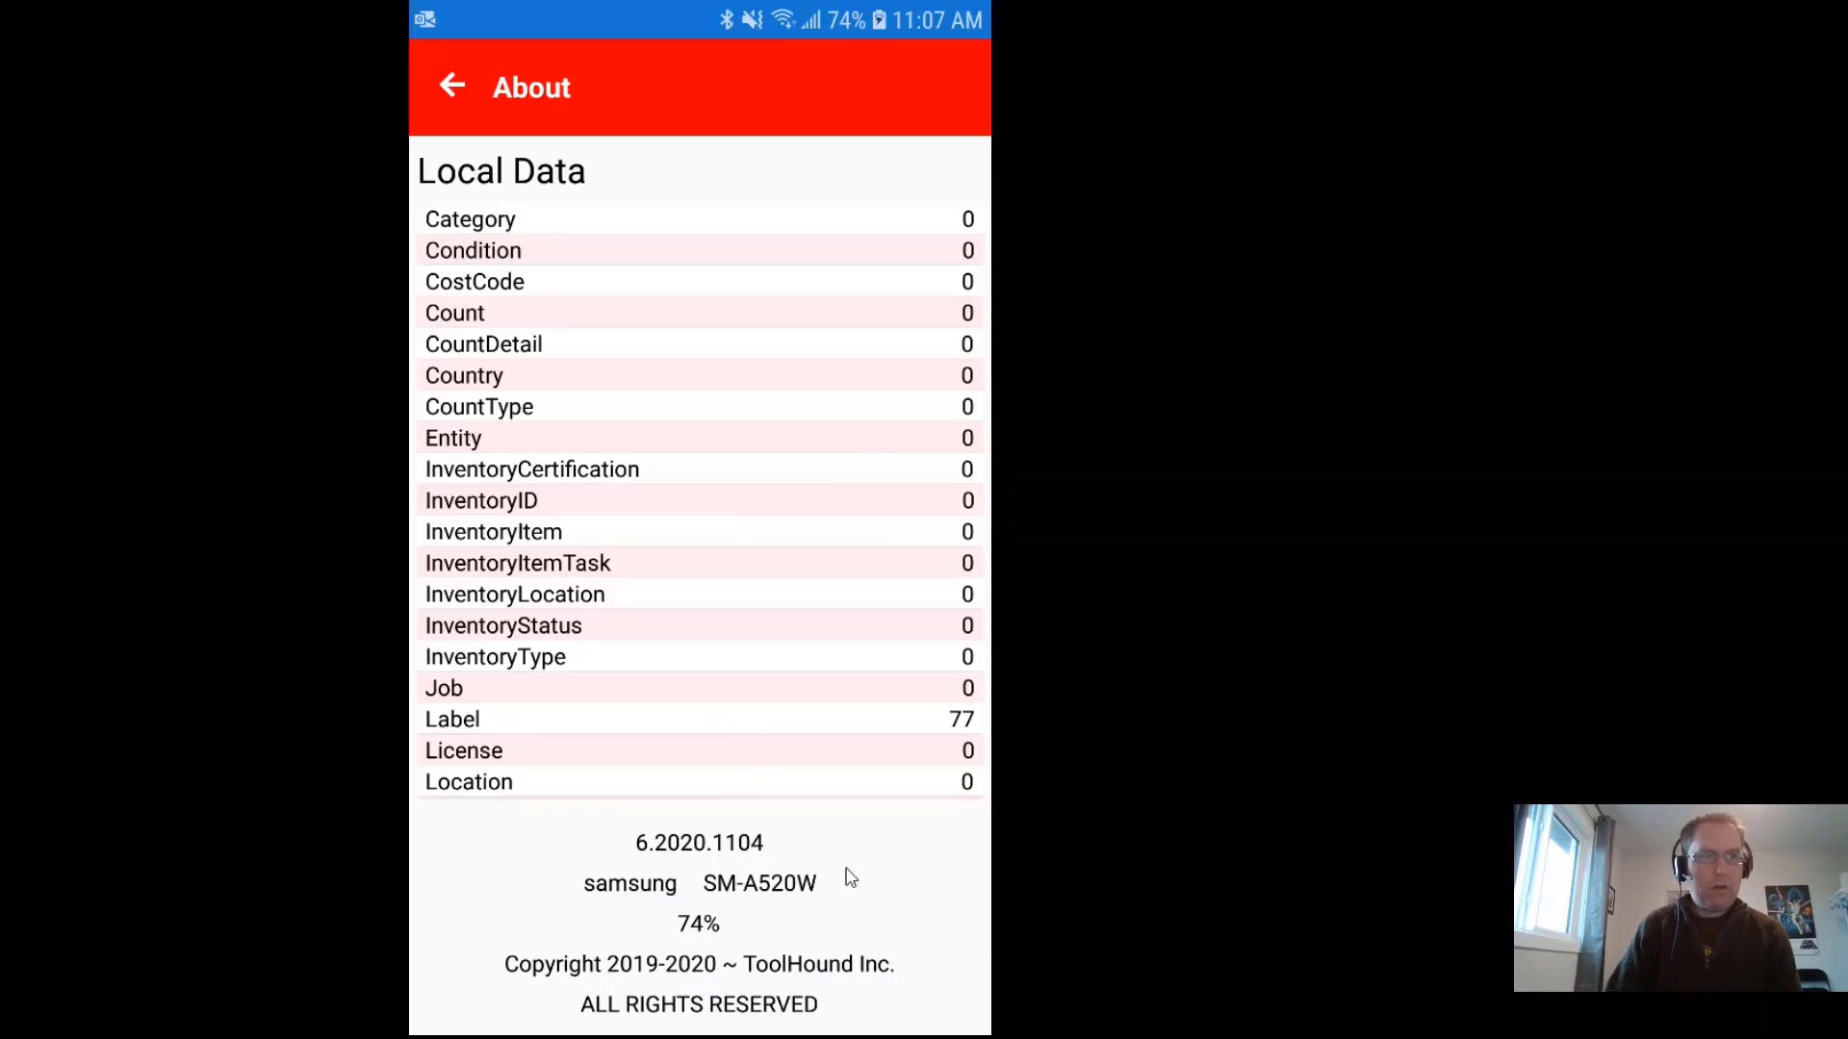
click(451, 88)
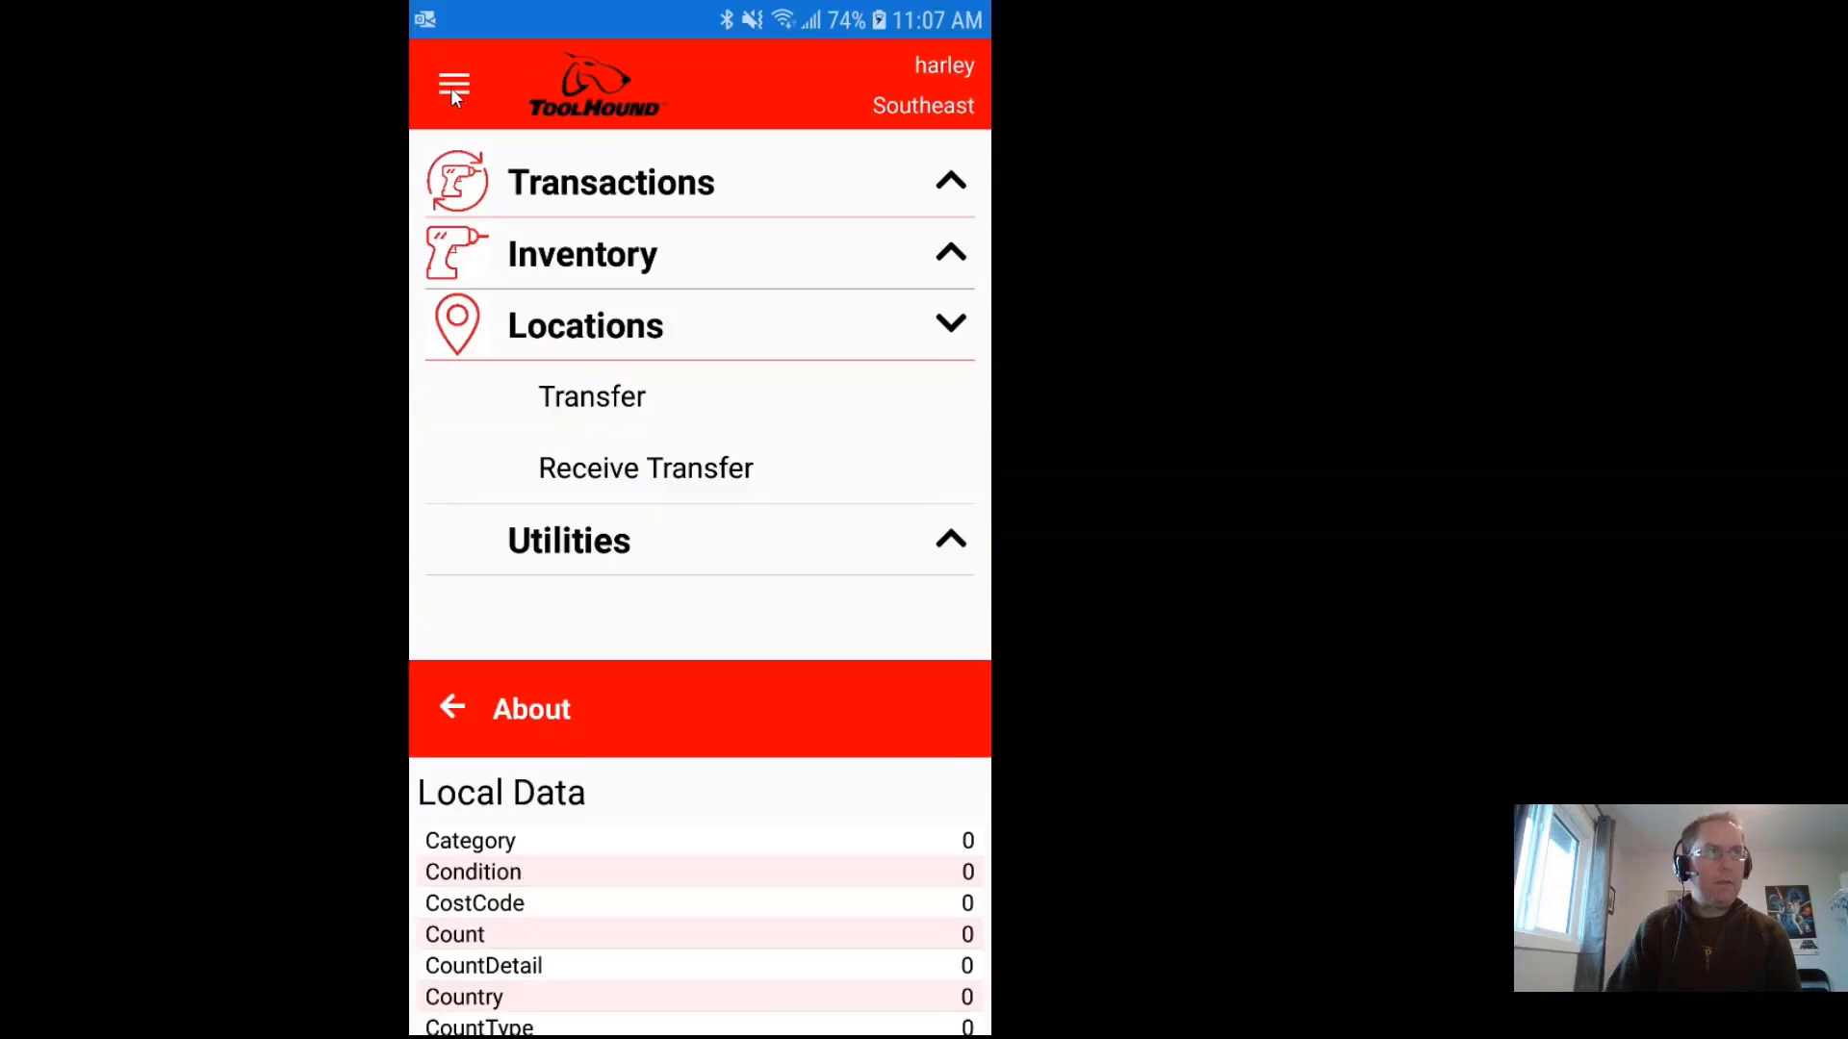